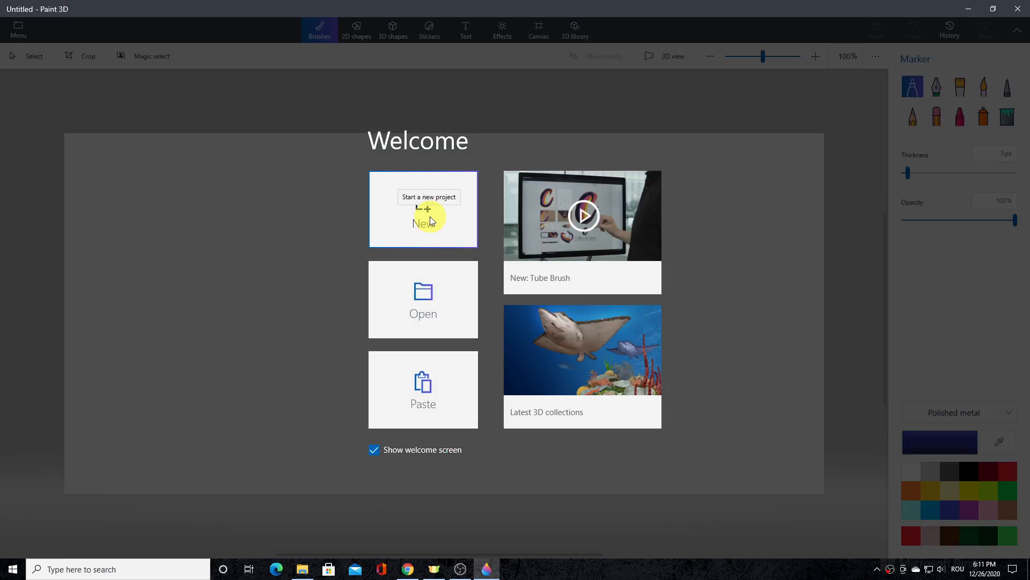
# - Start a new project and hide the canvas
pyautogui.click(429, 217)
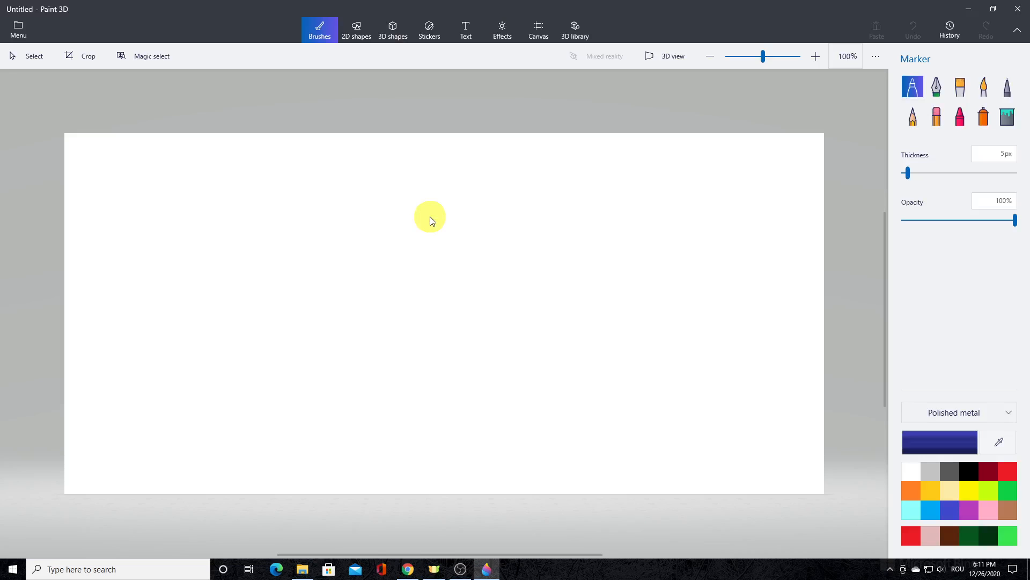
pyautogui.click(539, 37)
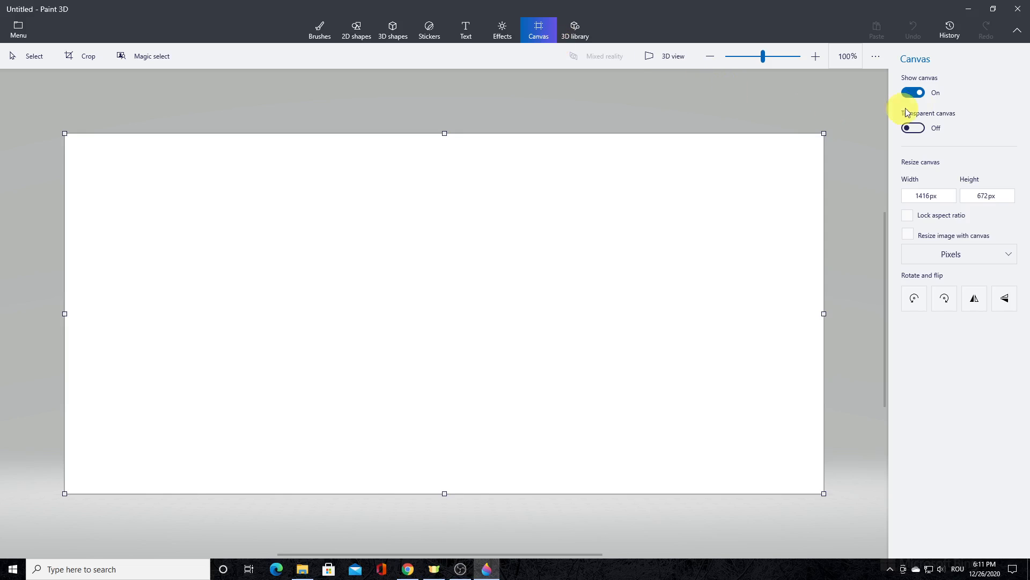
pyautogui.click(914, 93)
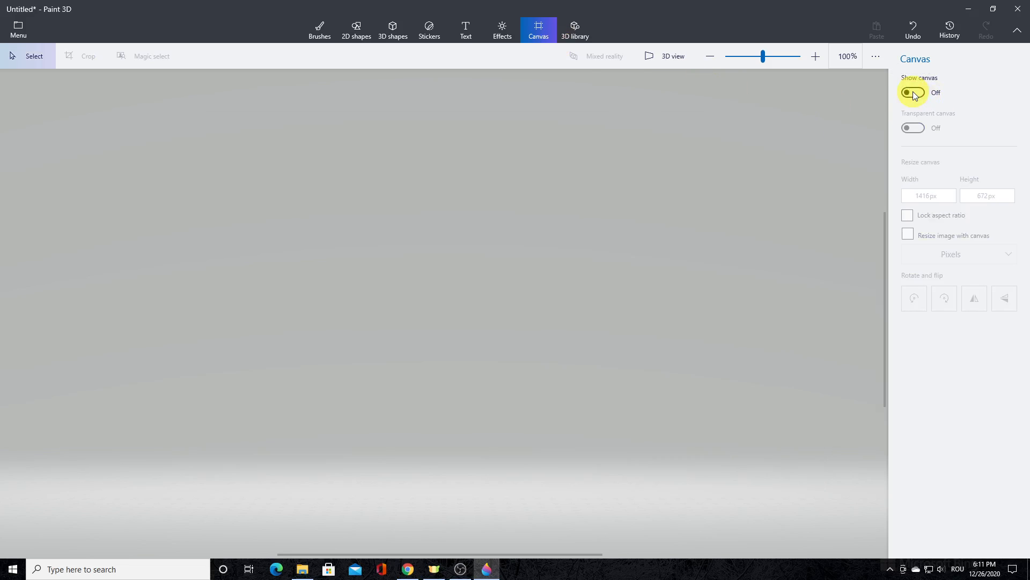
# - Draw a small 3D pyramid in light yellow polished metal near the lower middle of the workspace
pyautogui.click(391, 35)
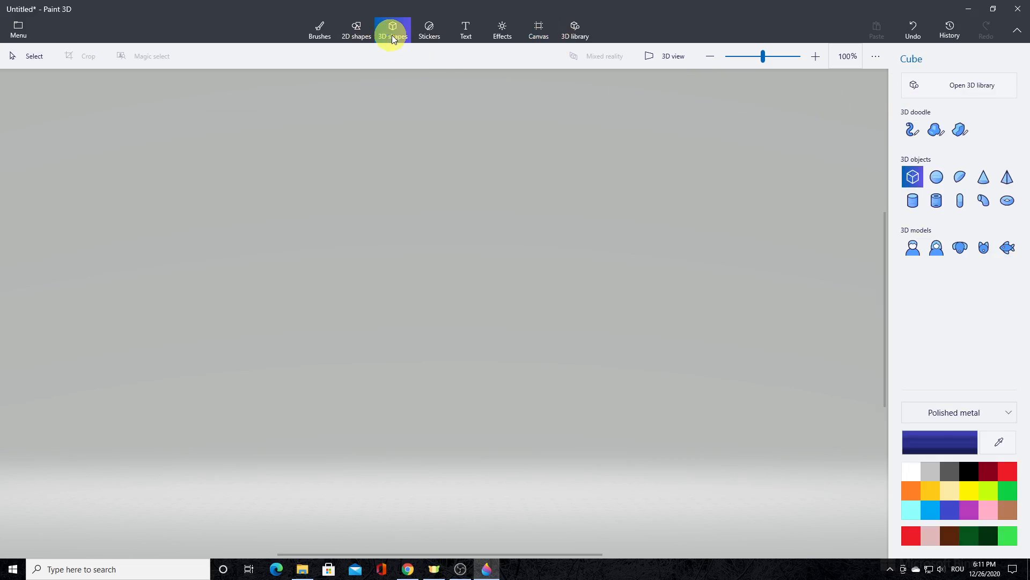
pyautogui.click(951, 489)
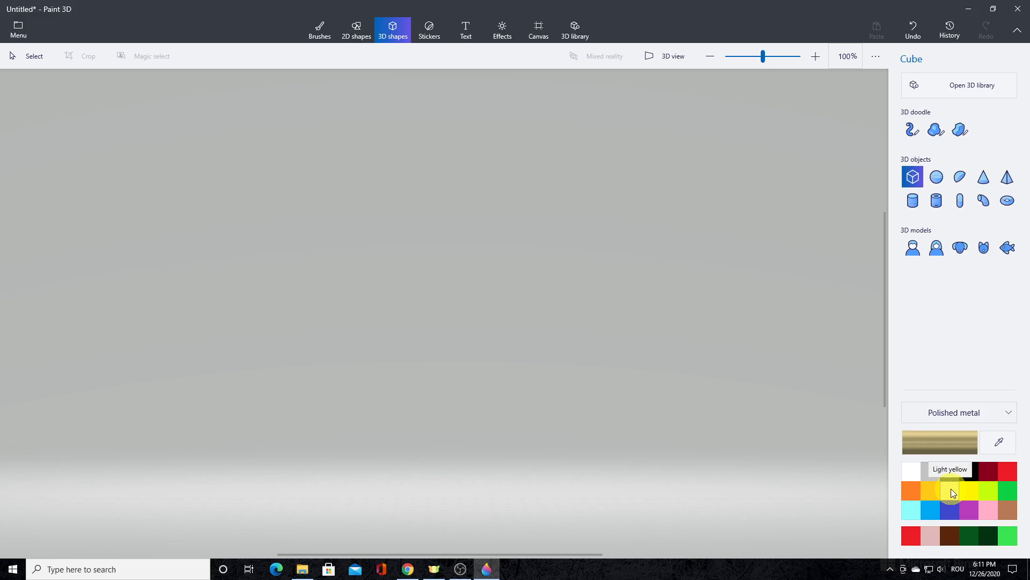
pyautogui.click(969, 411)
pyautogui.click(960, 413)
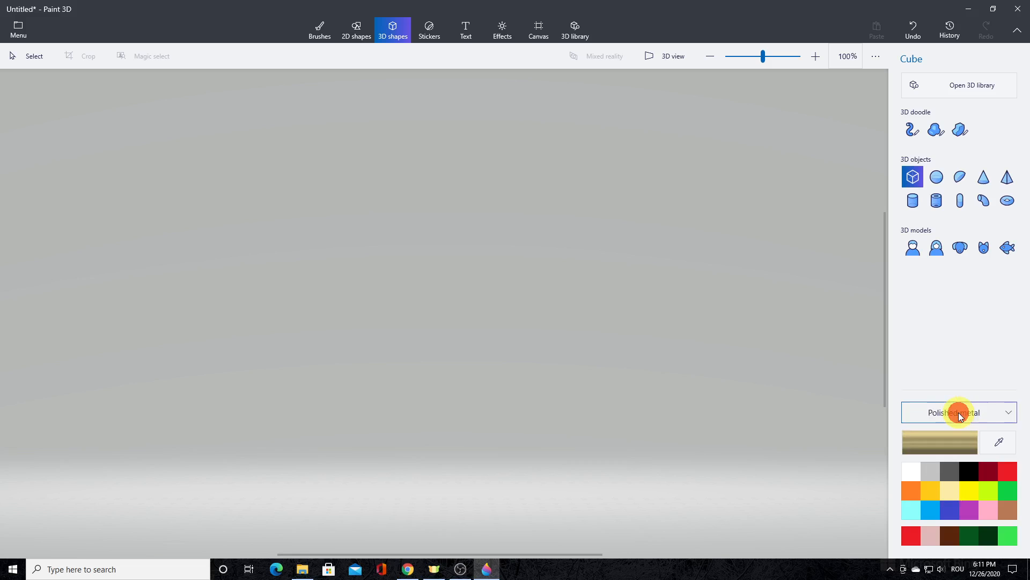
pyautogui.click(1007, 185)
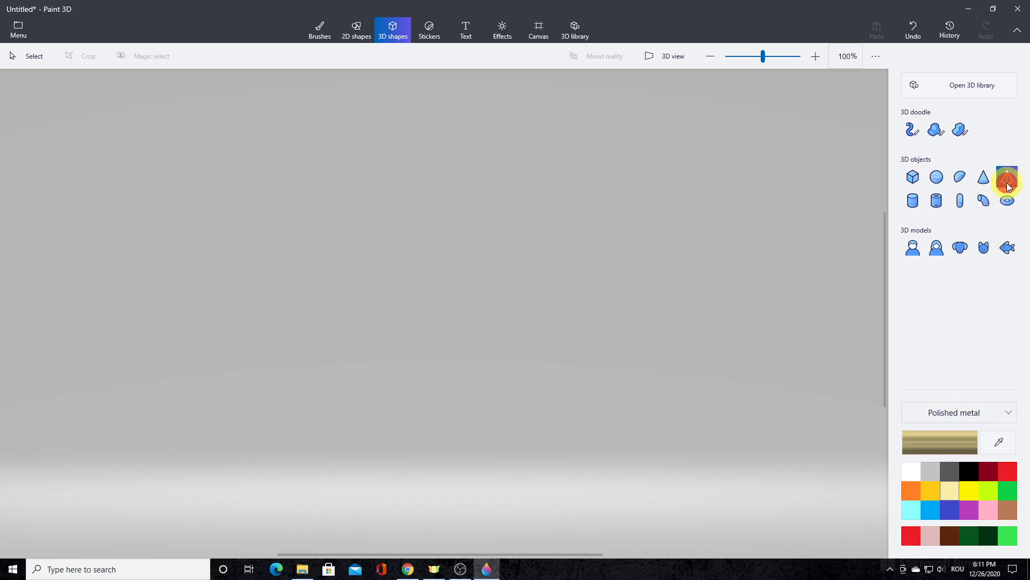
pyautogui.moveTo(442, 351); pyautogui.dragTo(502, 411)
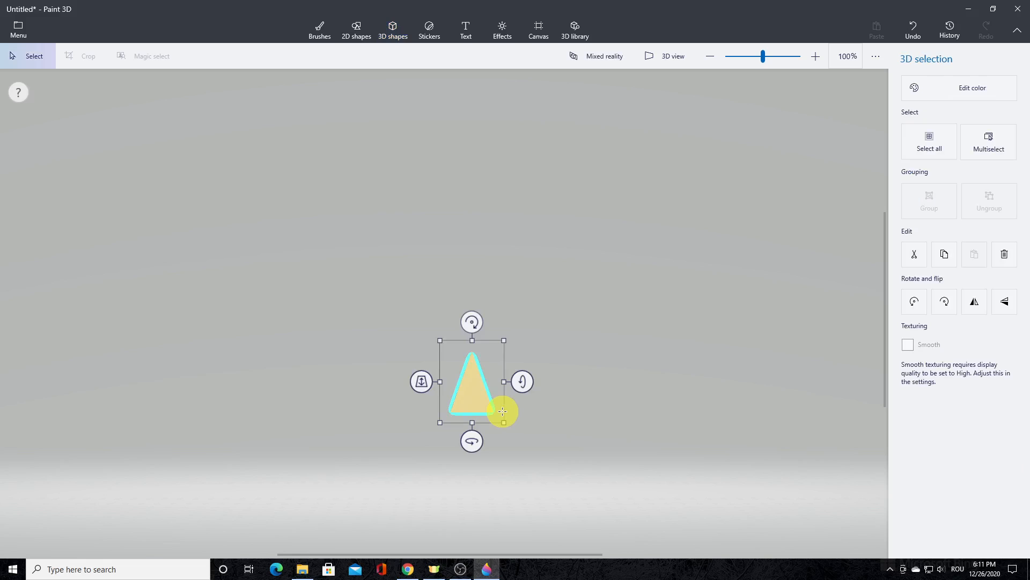
pyautogui.click(581, 407)
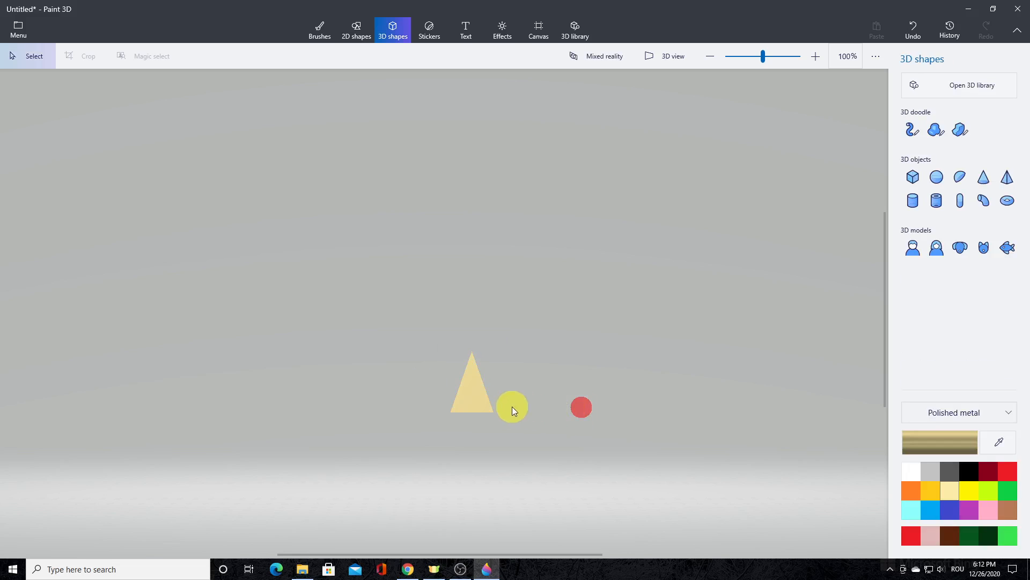
# - Duplicate the pyramid and move the copy slightly aside from the original
pyautogui.click(467, 394)
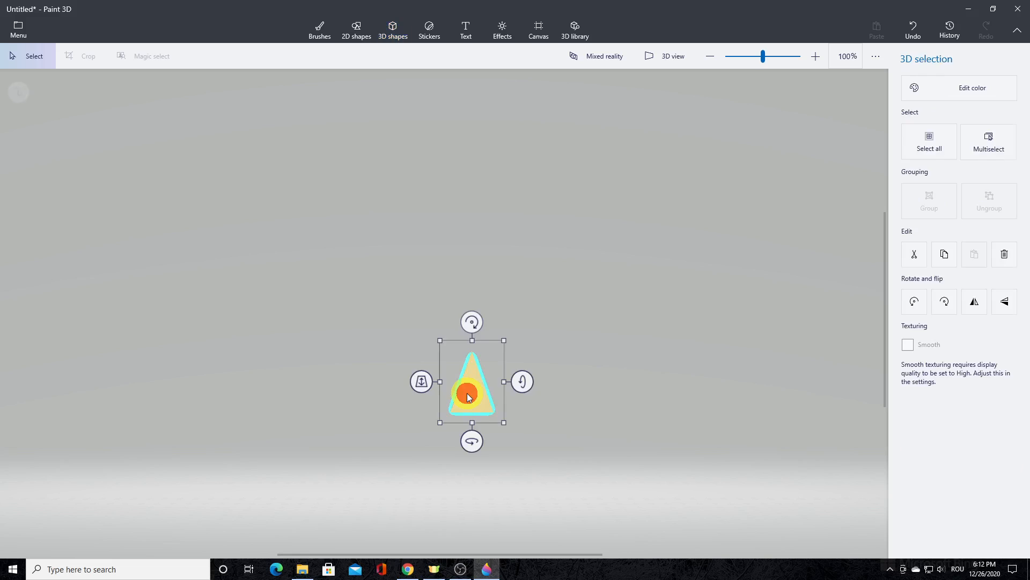
pyautogui.click(944, 257)
pyautogui.click(975, 255)
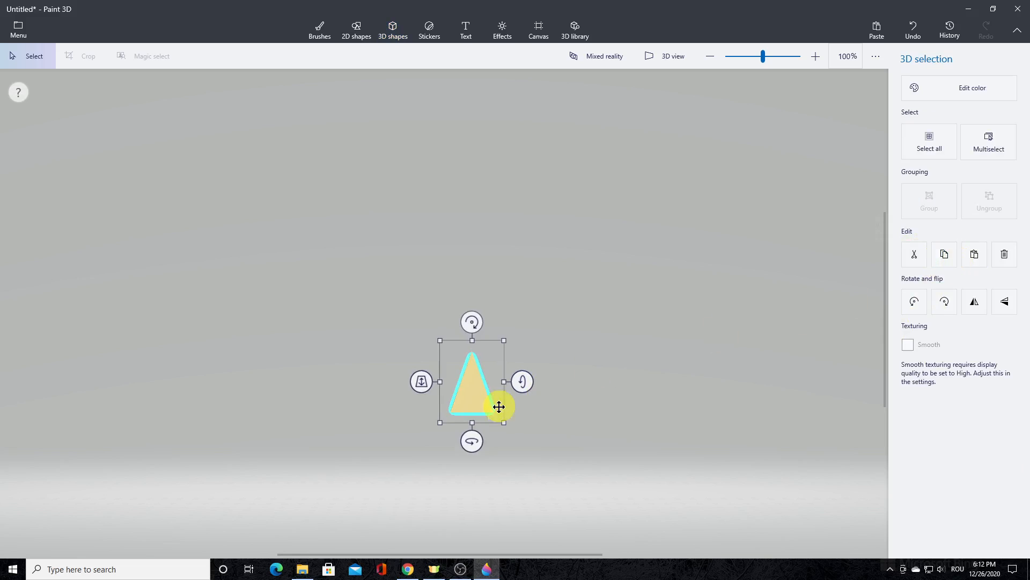
pyautogui.click(481, 394)
pyautogui.moveTo(481, 395); pyautogui.dragTo(506, 389)
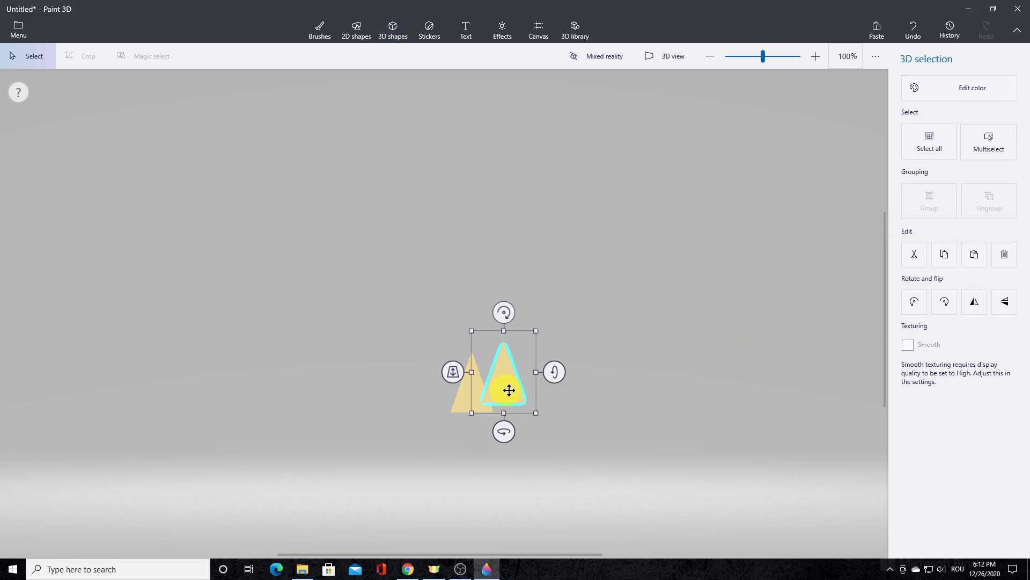
# - Turn the copied pyramid upside down and align it over the original's tip to form an hourglass shape
pyautogui.moveTo(506, 312); pyautogui.dragTo(503, 437)
pyautogui.moveTo(503, 368); pyautogui.dragTo(475, 356)
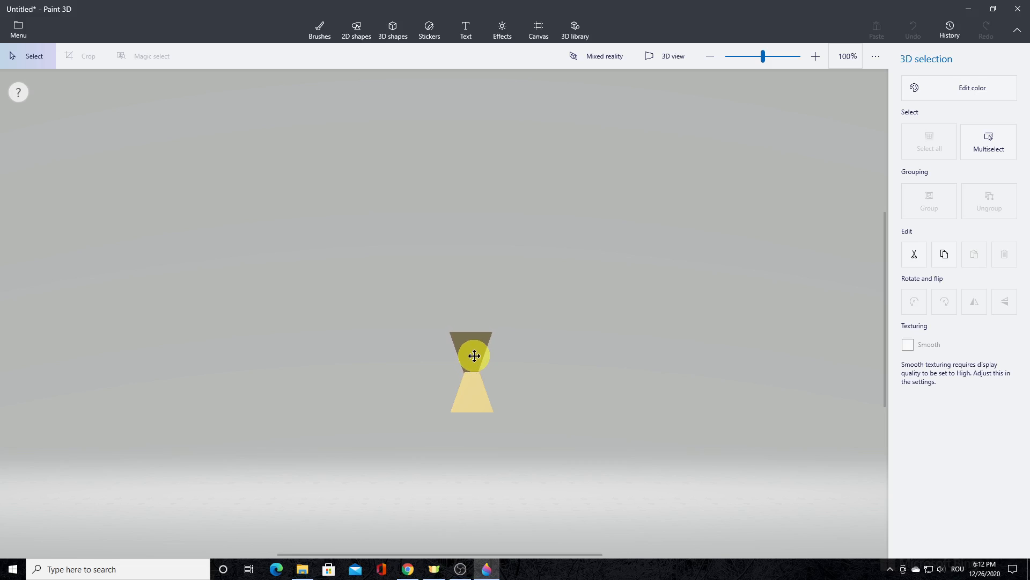
pyautogui.moveTo(474, 356); pyautogui.dragTo(474, 356)
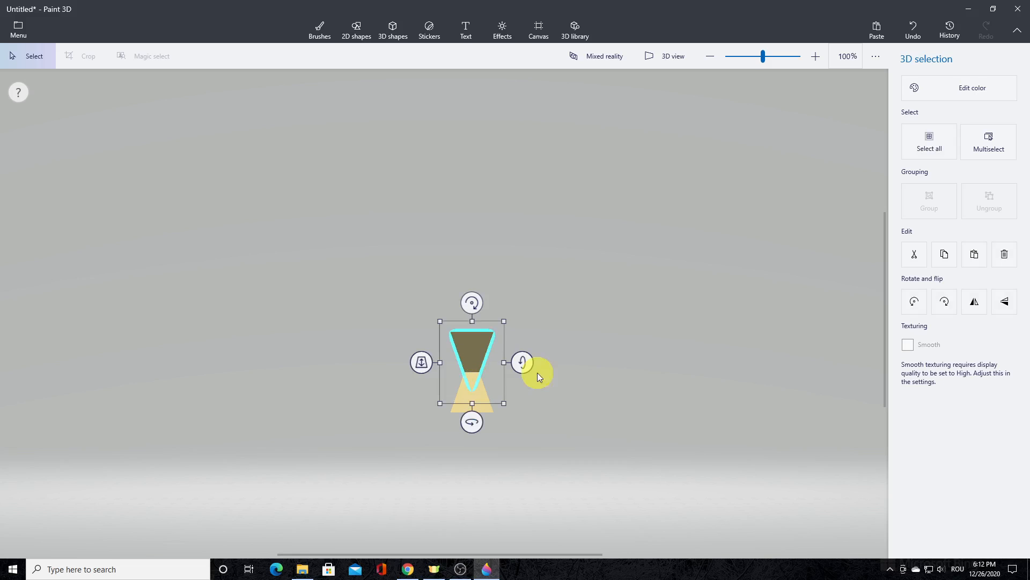
pyautogui.click(620, 404)
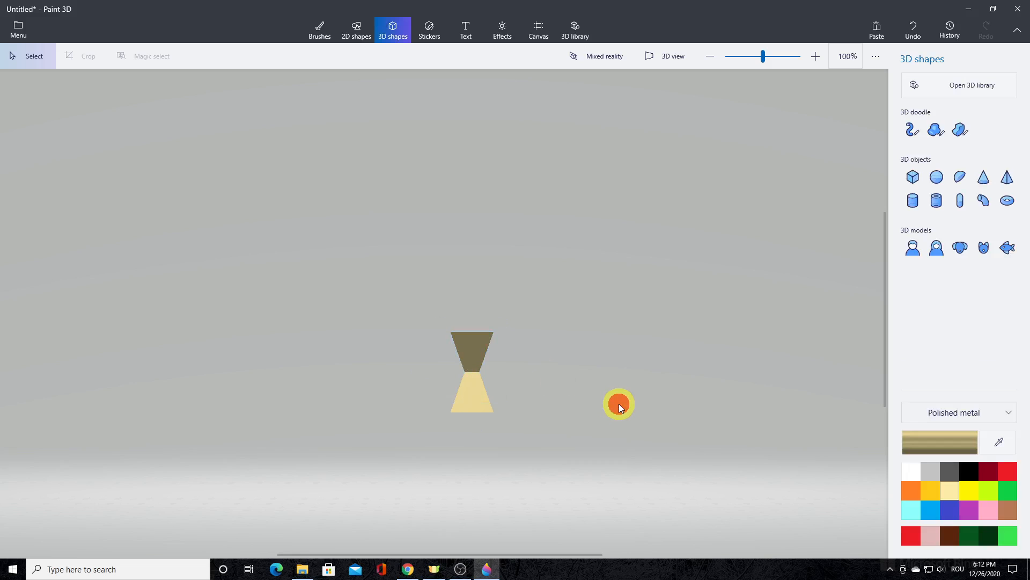
# - Group the two overlapping pyramids into one hourglass-shaped module
pyautogui.moveTo(410, 314); pyautogui.dragTo(532, 445)
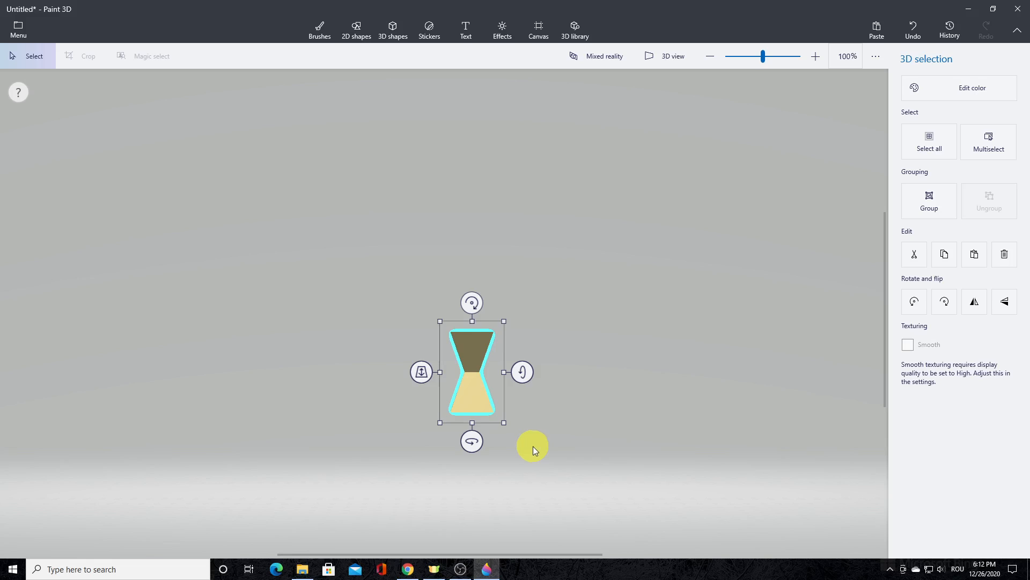
pyautogui.click(927, 196)
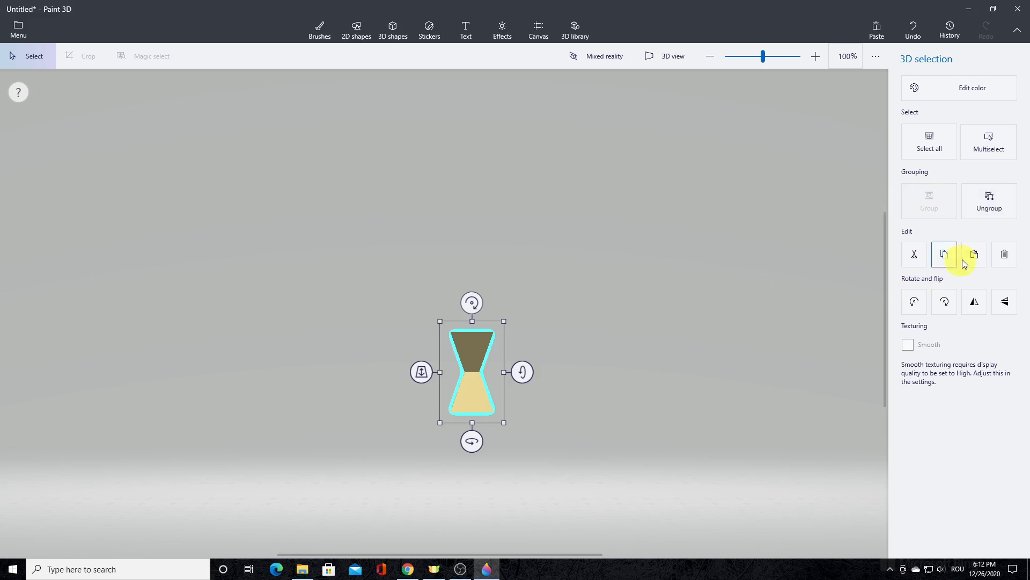
pyautogui.click(665, 375)
# - Duplicate the hourglass module and stack the copy directly on top of the original
pyautogui.click(470, 376)
pyautogui.click(945, 255)
pyautogui.click(974, 255)
pyautogui.moveTo(472, 389); pyautogui.dragTo(475, 307)
pyautogui.click(587, 349)
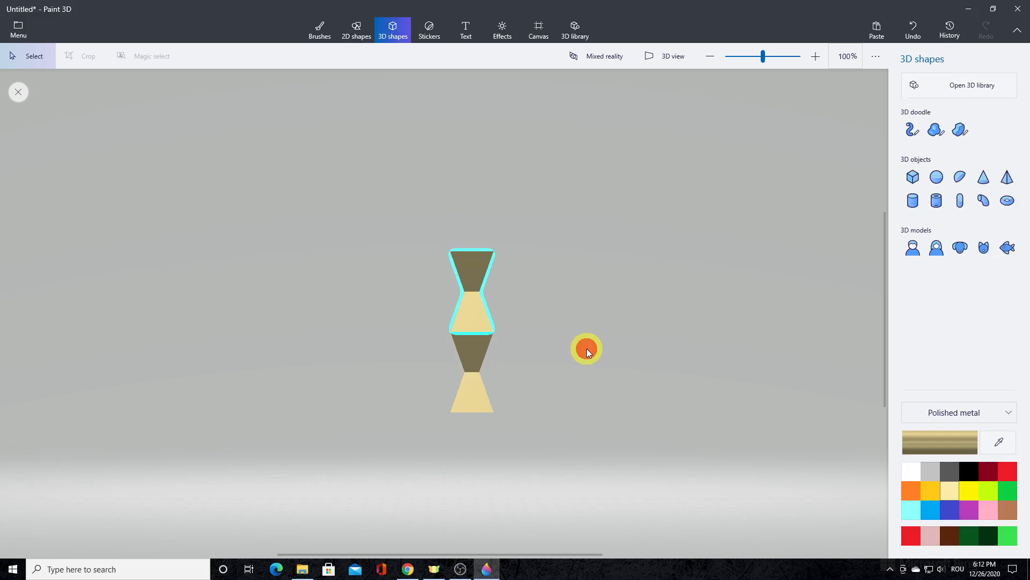
# - Group the two stacked hourglass modules into one column section
pyautogui.click(24, 57)
pyautogui.moveTo(426, 220); pyautogui.dragTo(554, 446)
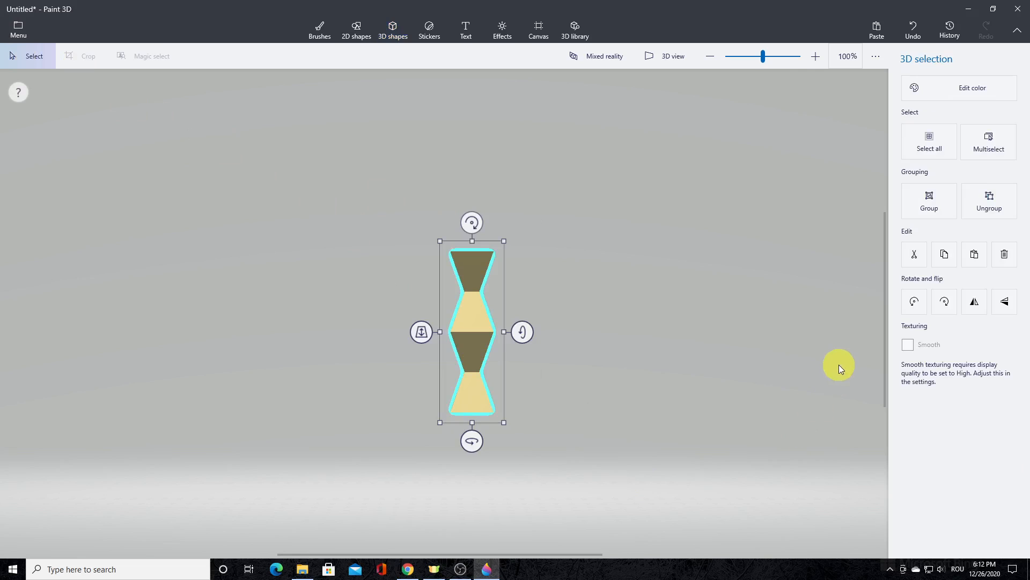
pyautogui.click(920, 211)
pyautogui.click(597, 342)
# - Duplicate the two-module column section and stack the copy on top of it
pyautogui.click(475, 340)
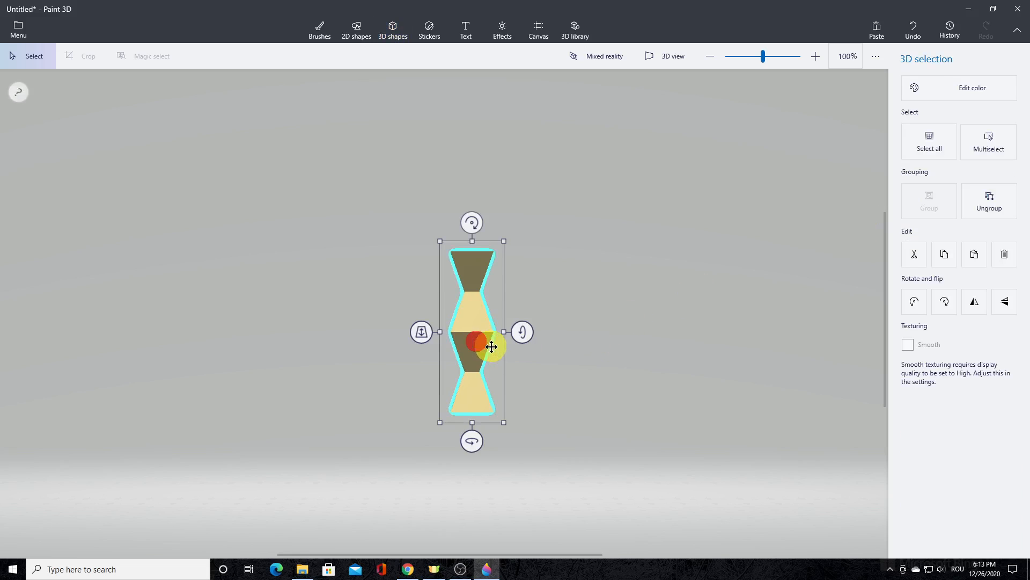
pyautogui.click(953, 260)
pyautogui.click(973, 259)
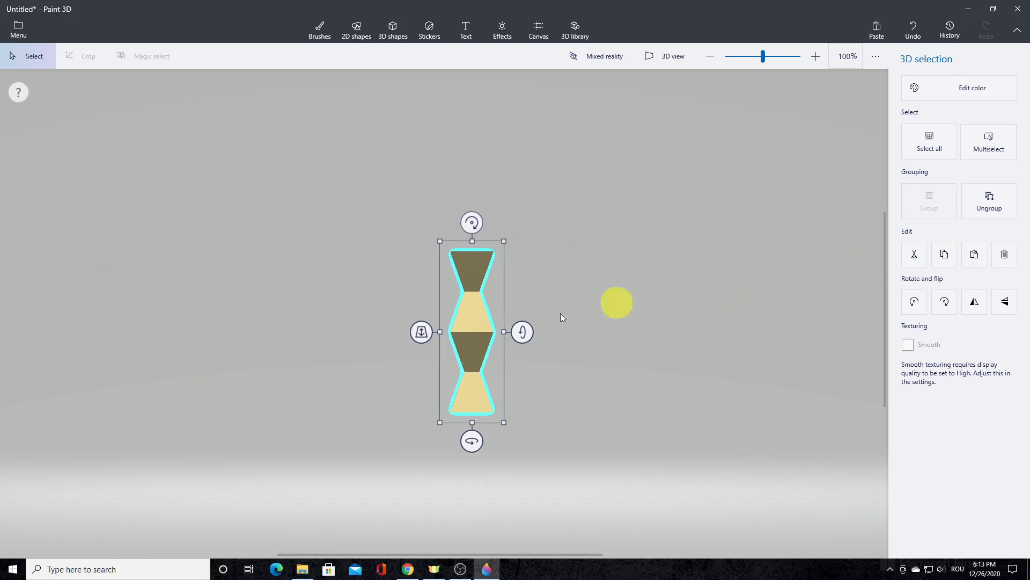
pyautogui.moveTo(473, 341); pyautogui.dragTo(472, 179)
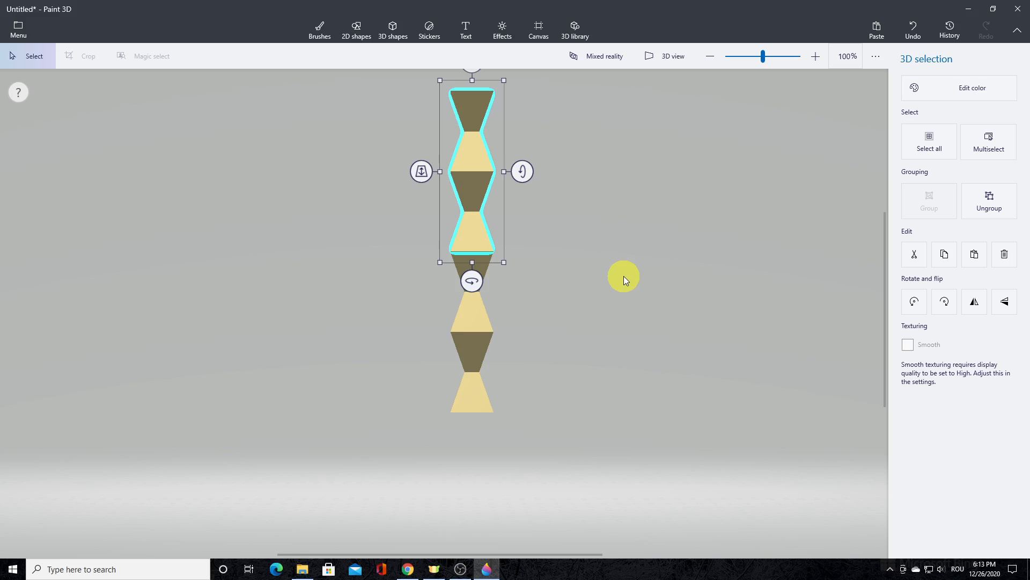
pyautogui.click(271, 133)
# - Group both column sections into a single four-module column
pyautogui.moveTo(361, 82); pyautogui.dragTo(545, 453)
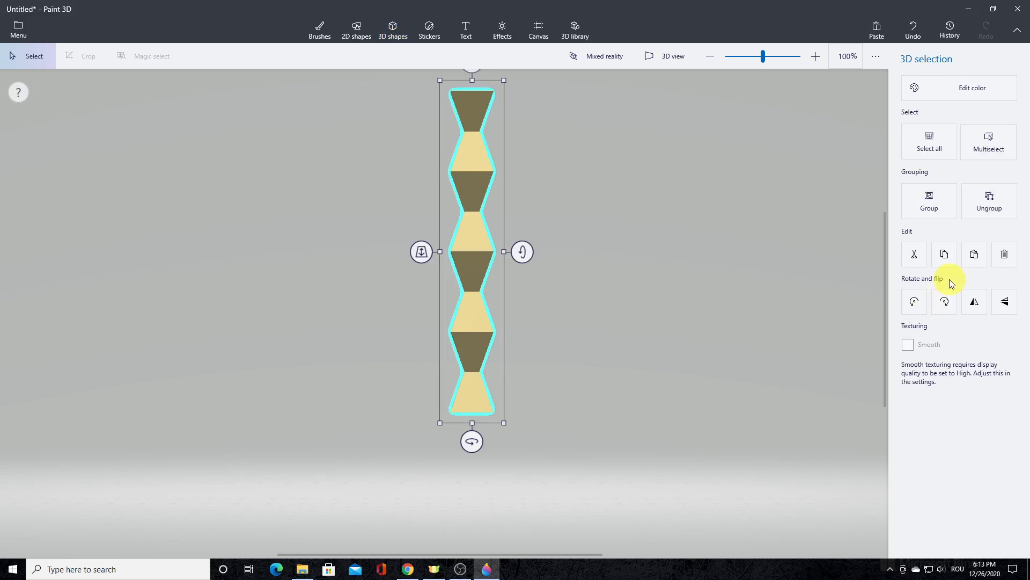
pyautogui.click(932, 196)
pyautogui.click(732, 256)
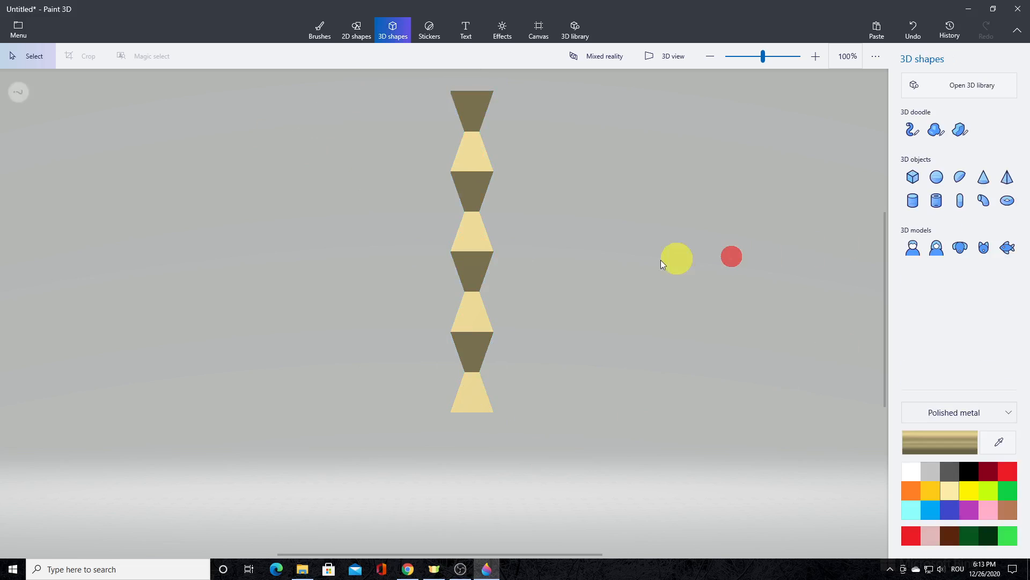
# - Scale the four-module column down to a bit less than half its size, keeping its base in place
pyautogui.click(474, 253)
pyautogui.moveTo(504, 80); pyautogui.dragTo(455, 256)
pyautogui.click(572, 330)
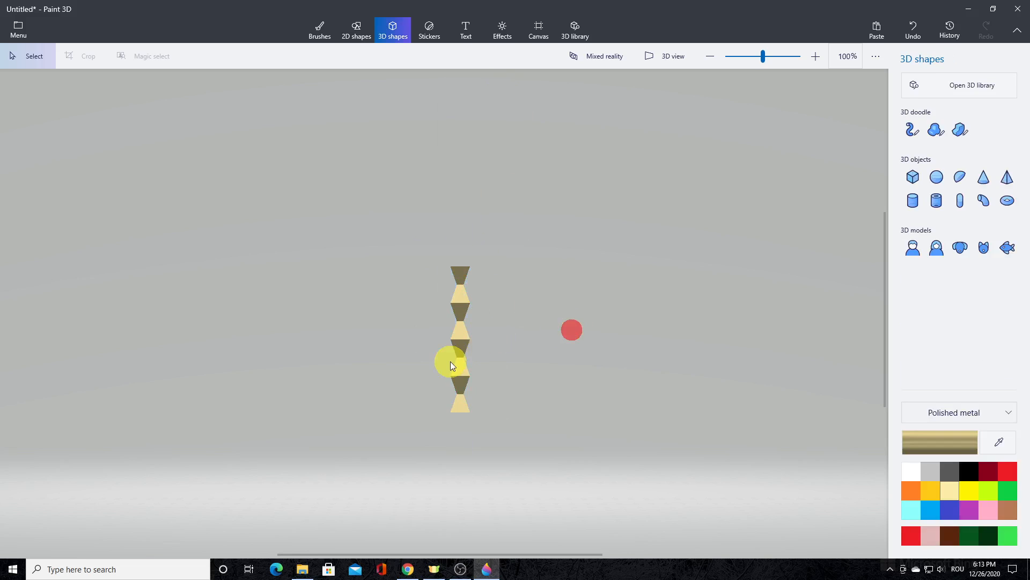
# - Duplicate the reduced four-module column and stack the copy on top of it
pyautogui.click(459, 350)
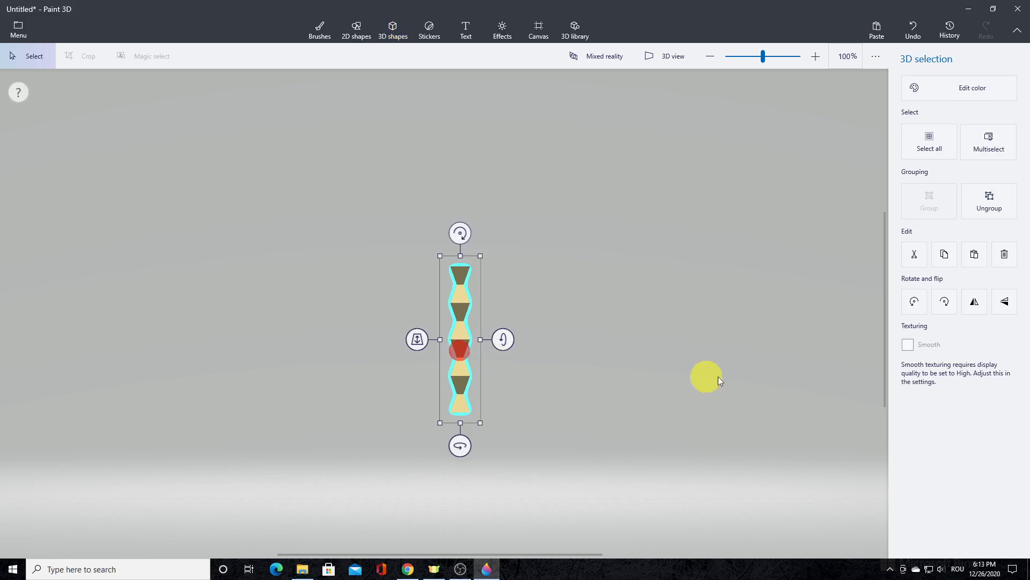
pyautogui.click(947, 260)
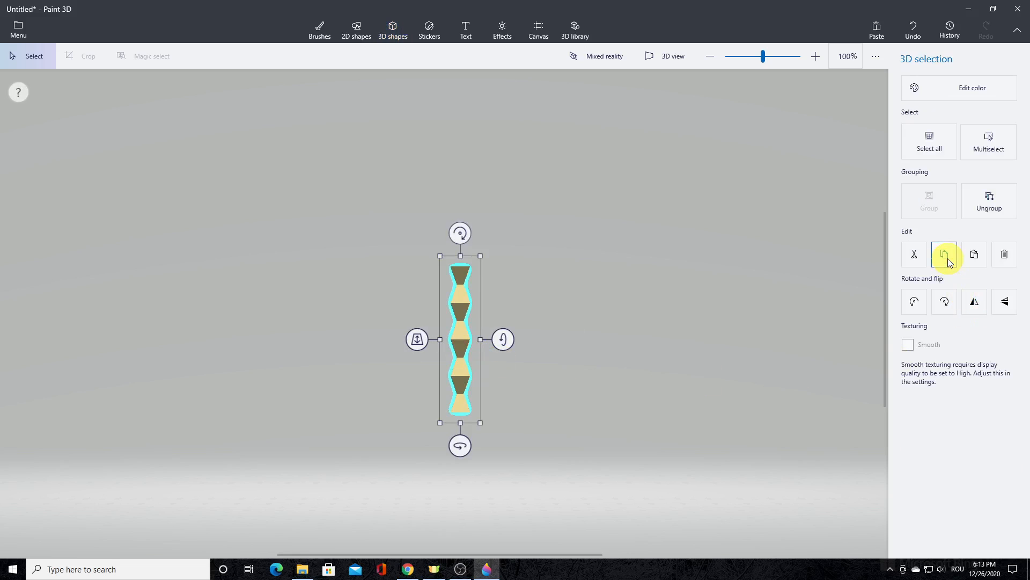
pyautogui.click(973, 256)
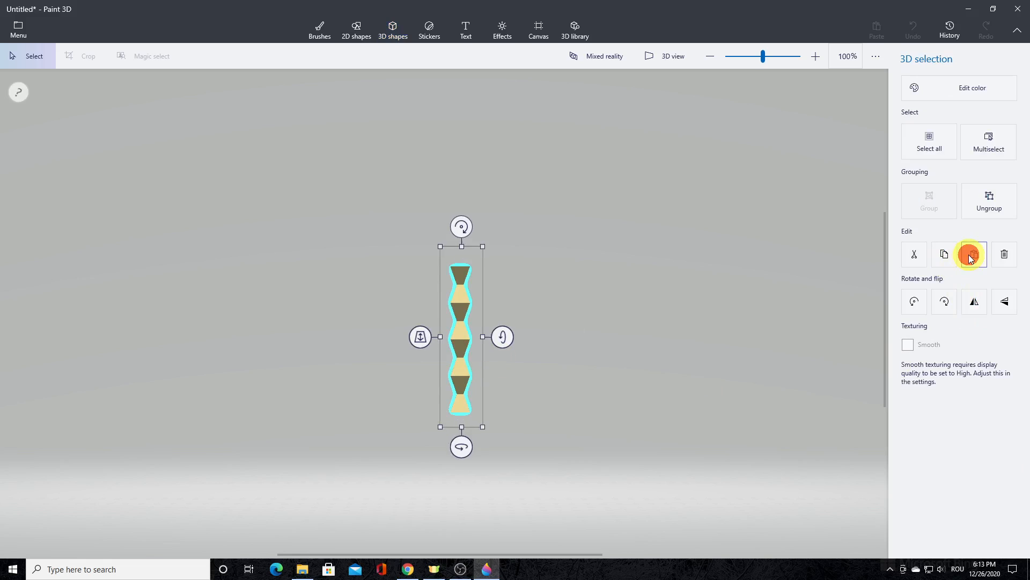
pyautogui.moveTo(456, 349); pyautogui.dragTo(454, 207)
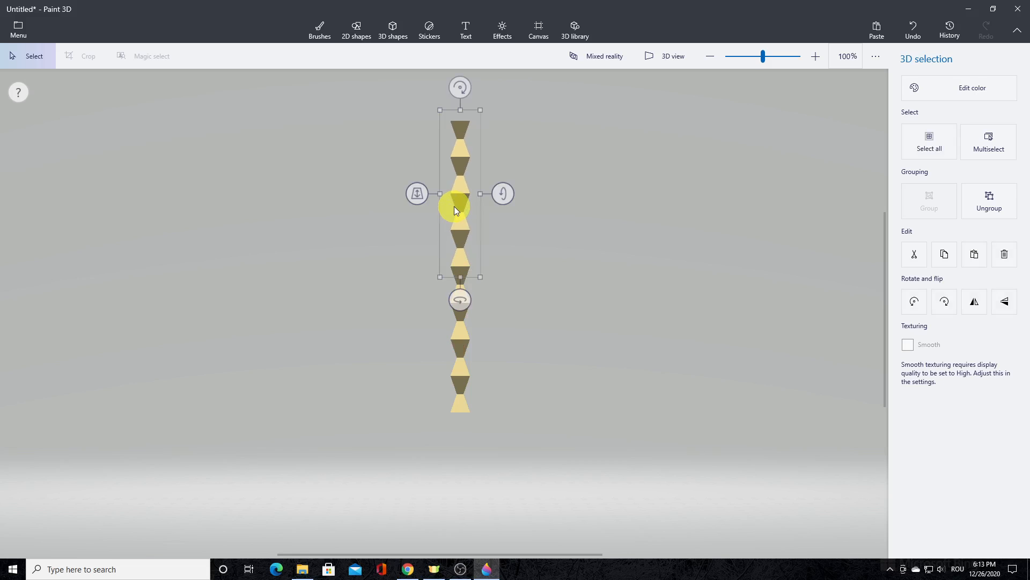
pyautogui.click(585, 271)
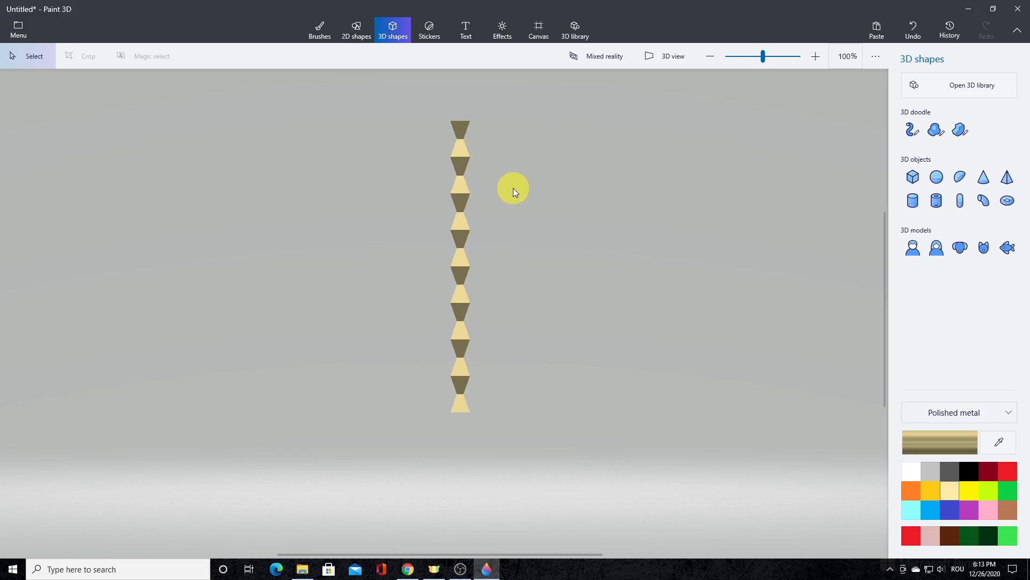
# - Group the two stacked four-module columns into one eight-module column
pyautogui.moveTo(395, 104); pyautogui.dragTo(529, 435)
pyautogui.click(934, 207)
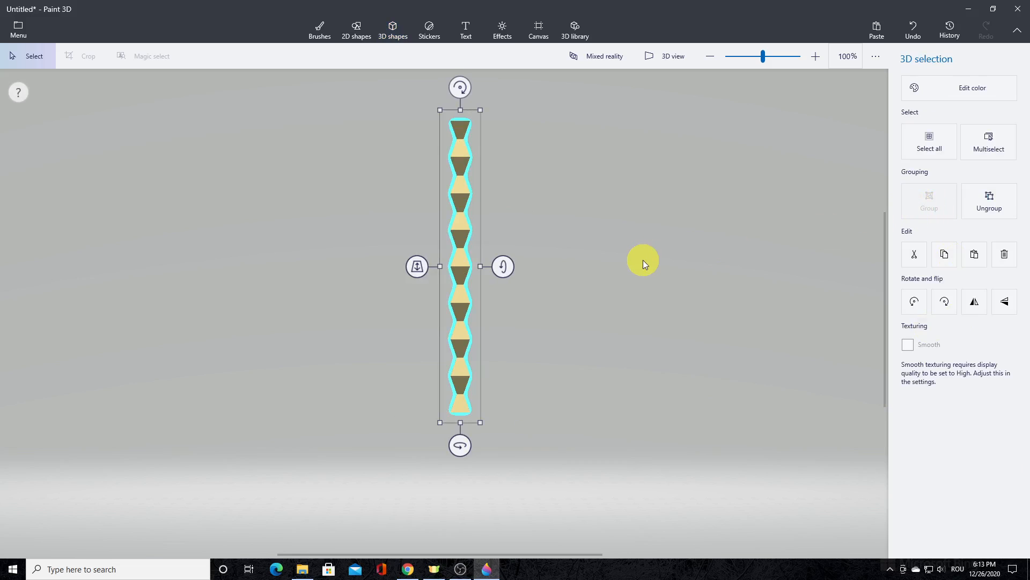
pyautogui.click(643, 260)
# - Move the eight-module column down toward the floor and scale it down slightly, keeping it selected
pyautogui.click(464, 225)
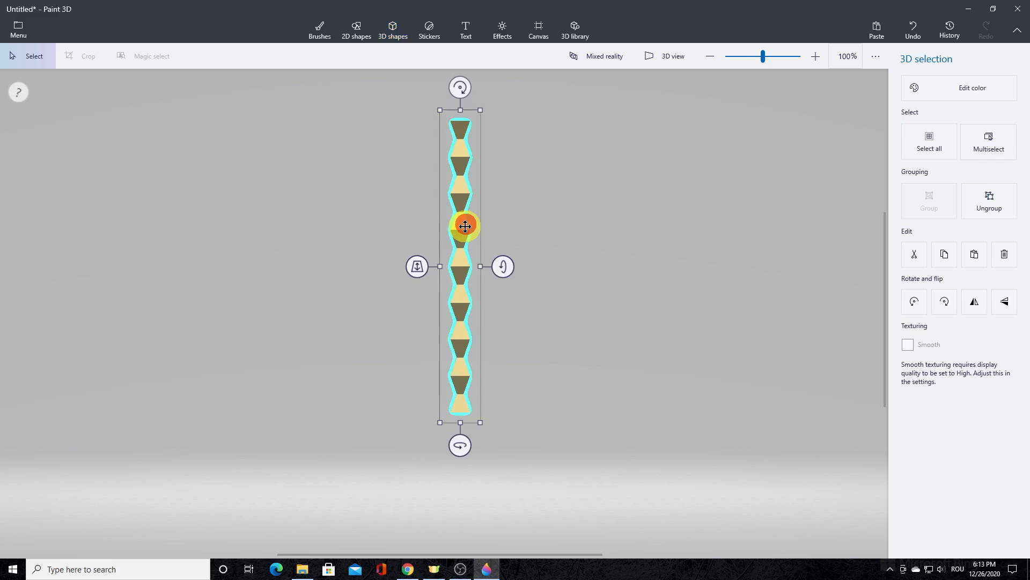
pyautogui.moveTo(462, 228); pyautogui.dragTo(458, 317)
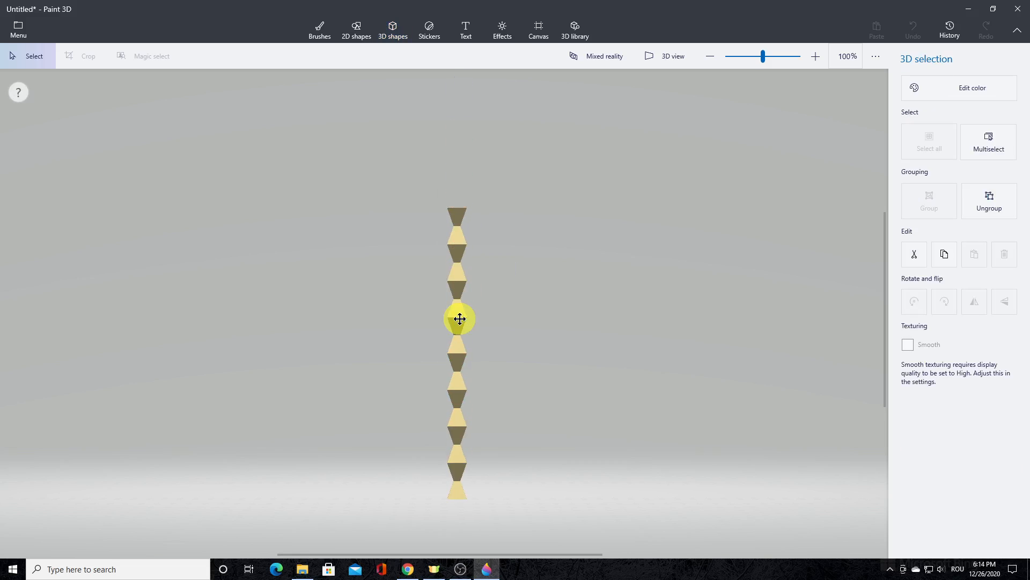
pyautogui.moveTo(476, 198); pyautogui.dragTo(459, 264)
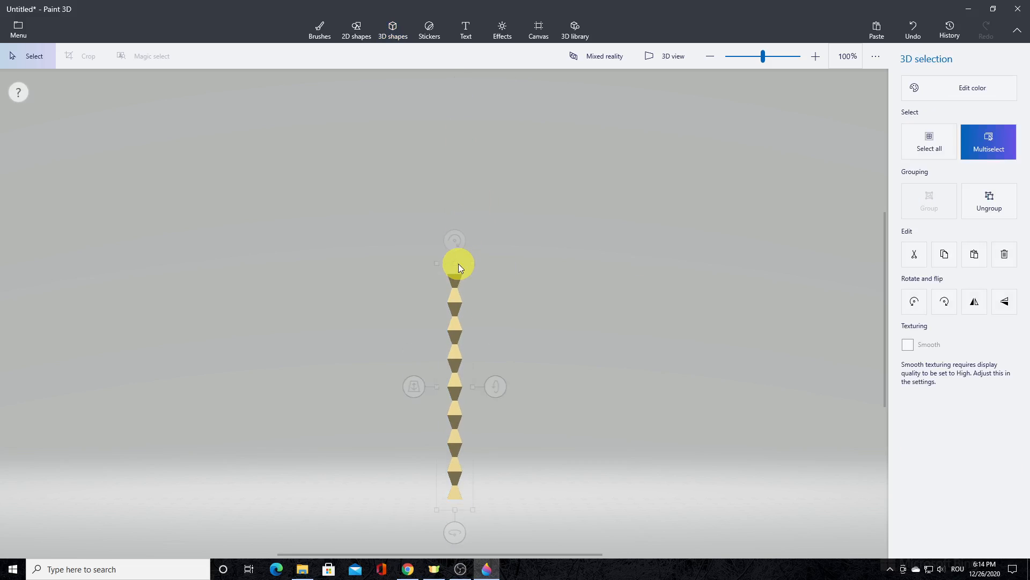
pyautogui.click(559, 374)
pyautogui.click(456, 386)
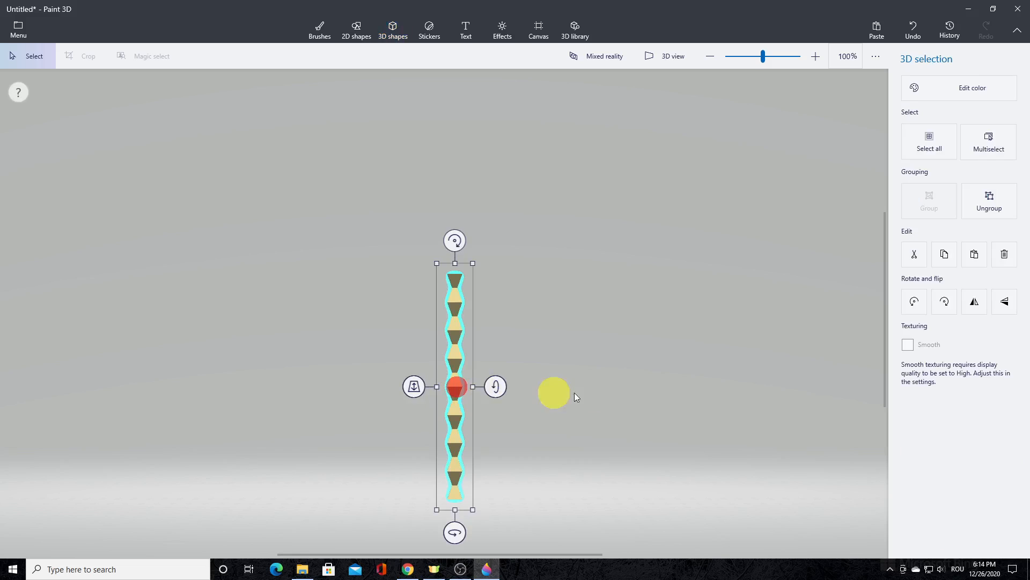
# - Duplicate the eight-module column and stack the copy directly on top of it
pyautogui.click(944, 253)
pyautogui.click(973, 256)
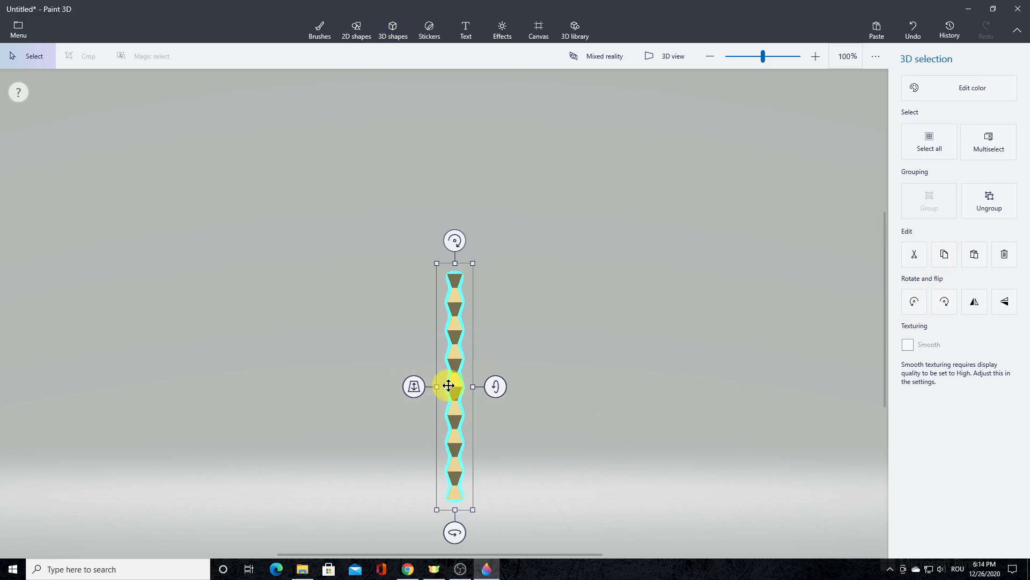
pyautogui.moveTo(448, 384); pyautogui.dragTo(453, 158)
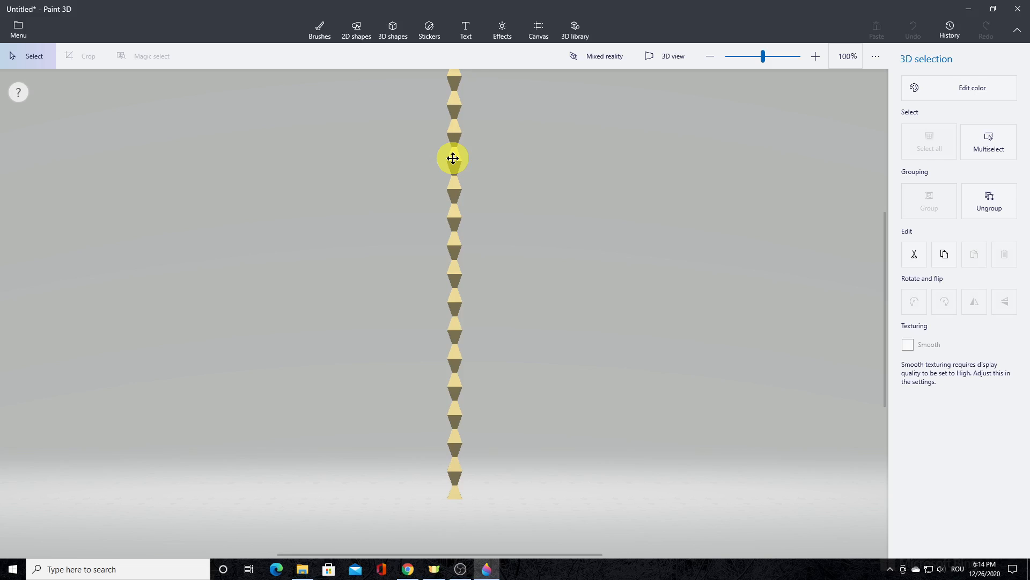
pyautogui.moveTo(453, 158); pyautogui.dragTo(453, 158)
pyautogui.click(565, 259)
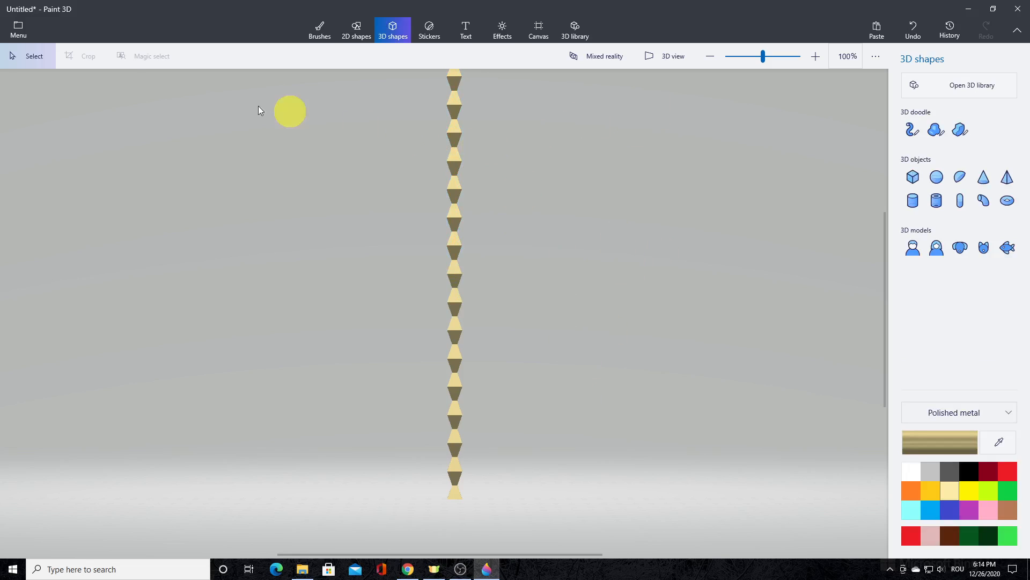
# - Group the two stacked eight-module columns into one sixteen-module column
pyautogui.click(21, 58)
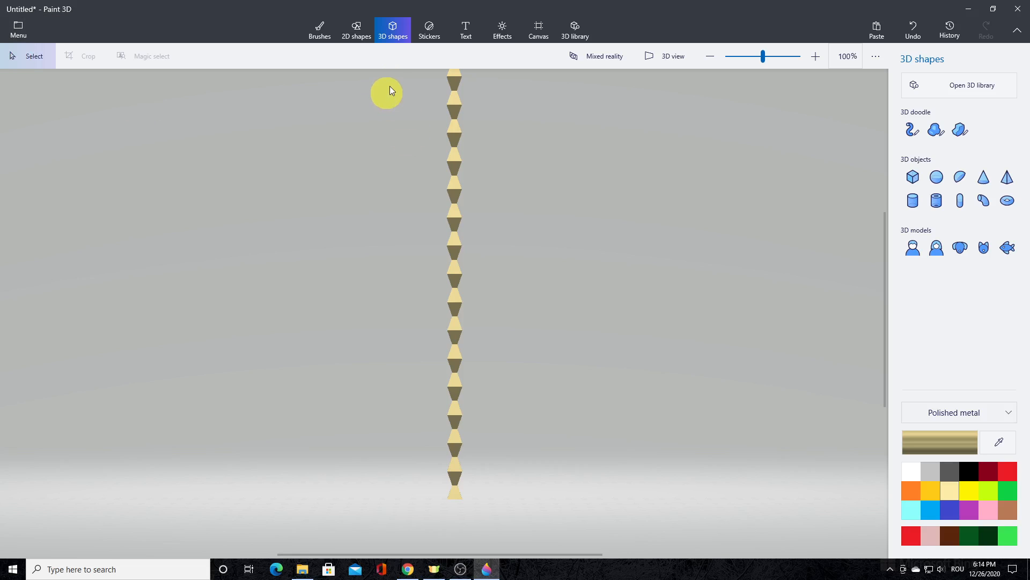
pyautogui.moveTo(884, 264); pyautogui.dragTo(884, 229)
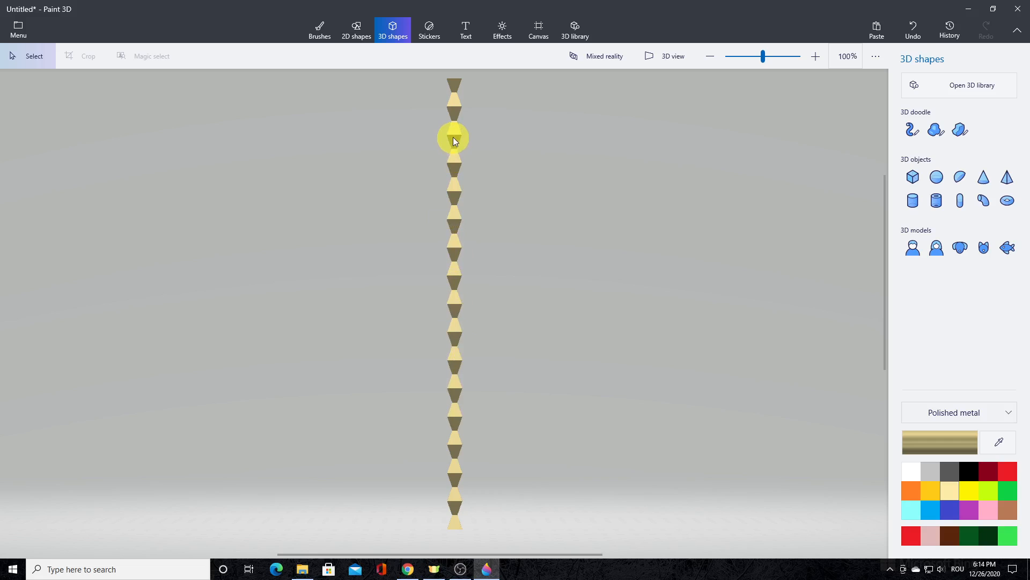
pyautogui.moveTo(412, 75); pyautogui.dragTo(509, 529)
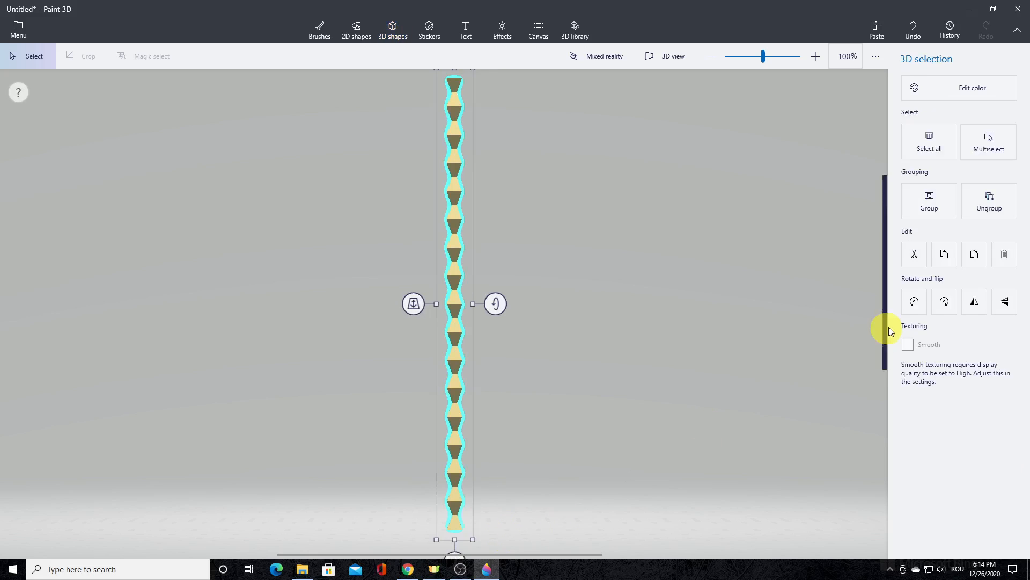
pyautogui.click(933, 208)
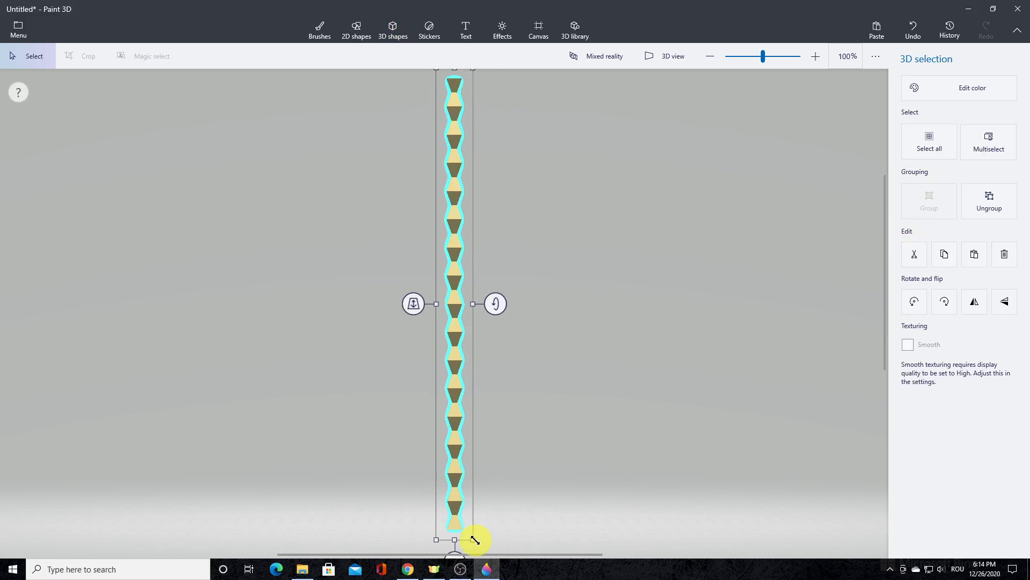
# - Scale the sixteen-module column down to about 70% of its size and lower it slightly
pyautogui.moveTo(475, 539); pyautogui.dragTo(457, 404)
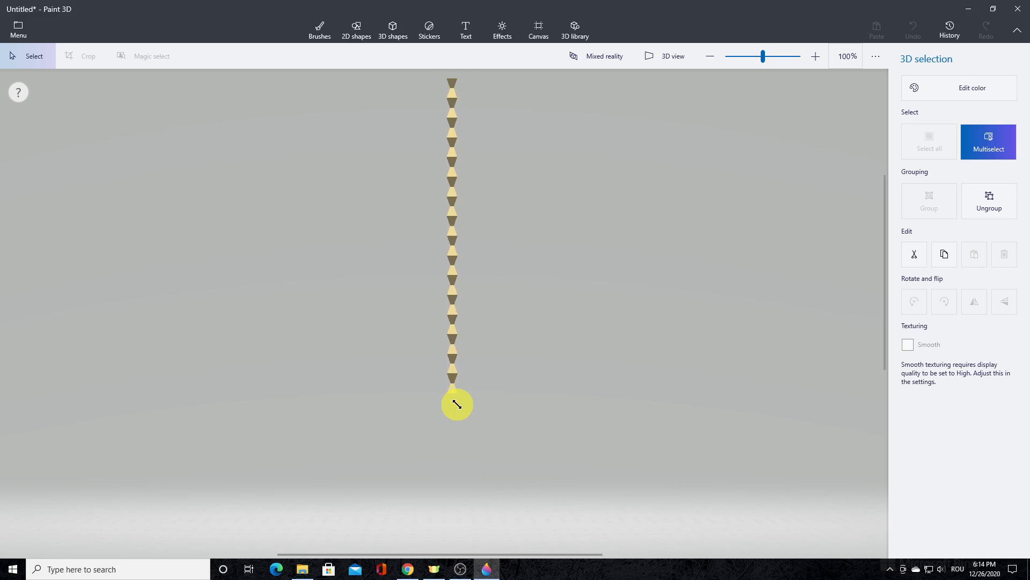
pyautogui.moveTo(450, 281); pyautogui.dragTo(451, 302)
pyautogui.click(632, 355)
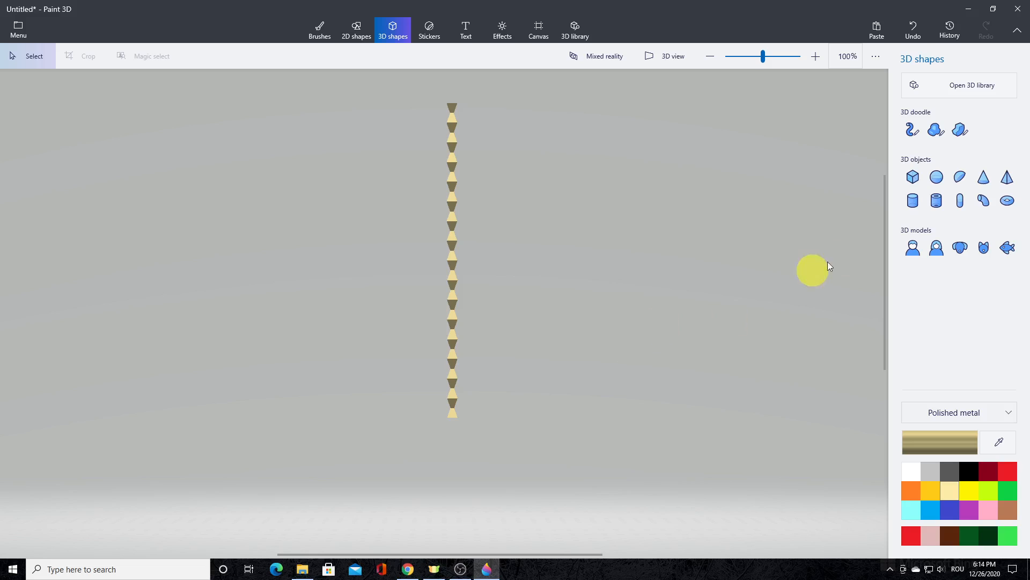
# - Draw a 3D cube beside the column's lower half, thin it into a slab and turn its broad face to the front
pyautogui.click(912, 177)
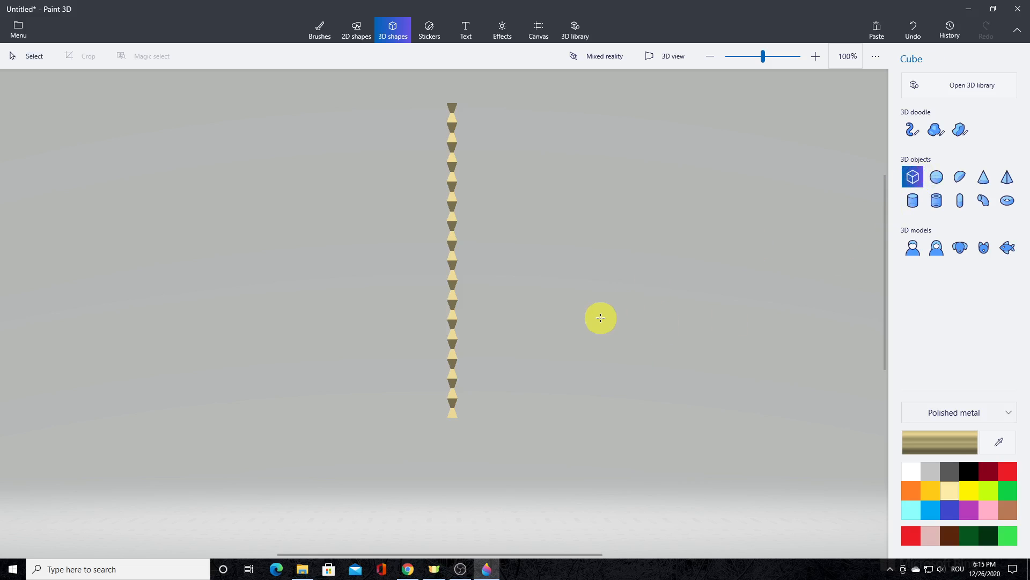
pyautogui.moveTo(599, 318); pyautogui.dragTo(729, 420)
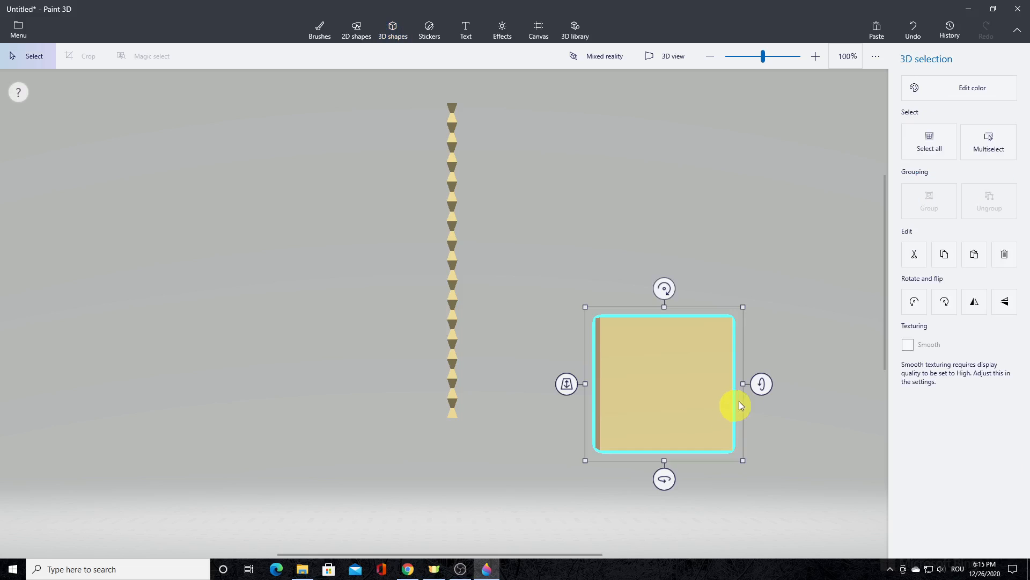
pyautogui.moveTo(744, 384); pyautogui.dragTo(619, 384)
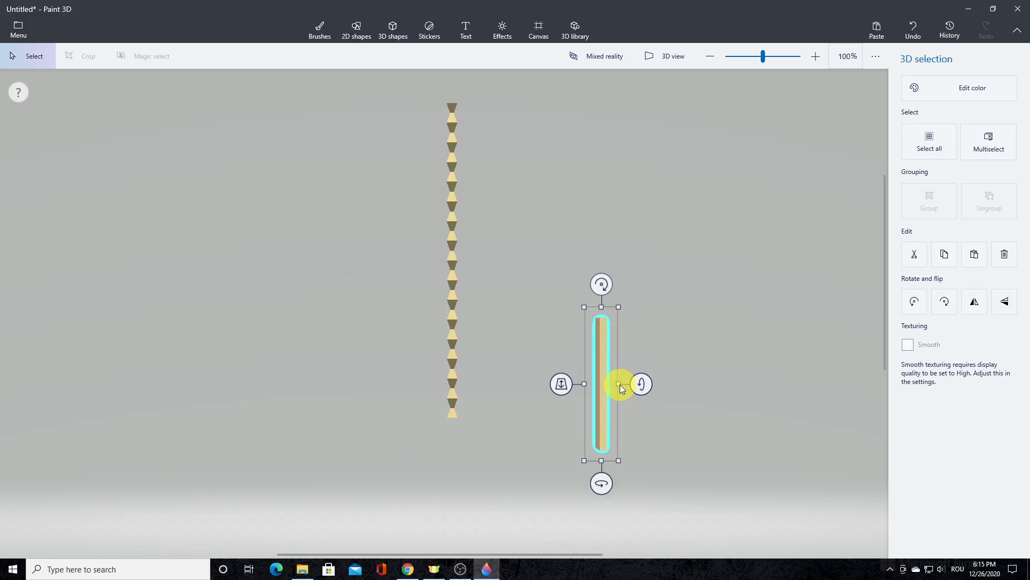
pyautogui.moveTo(603, 484); pyautogui.dragTo(569, 480)
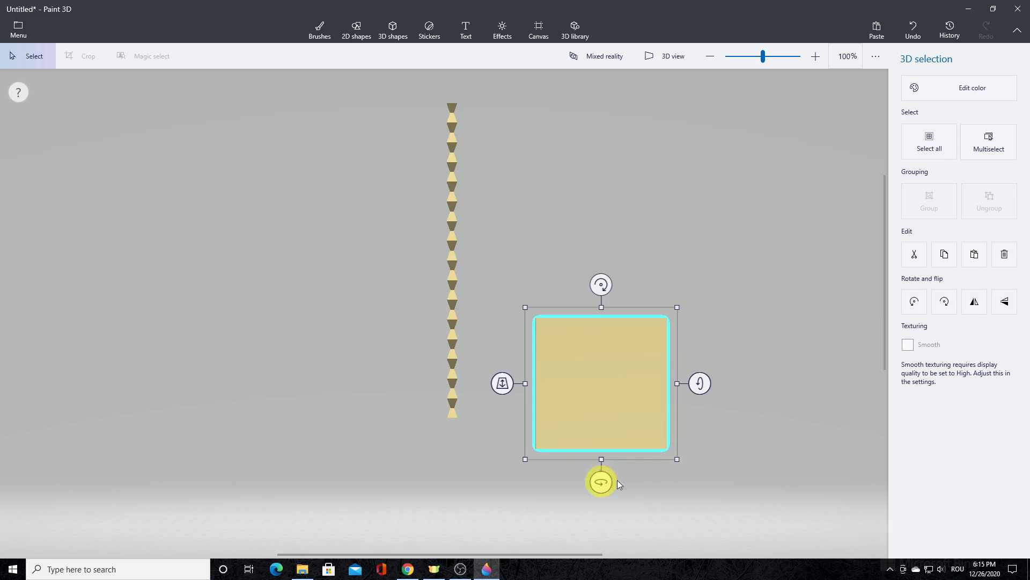
pyautogui.click(741, 445)
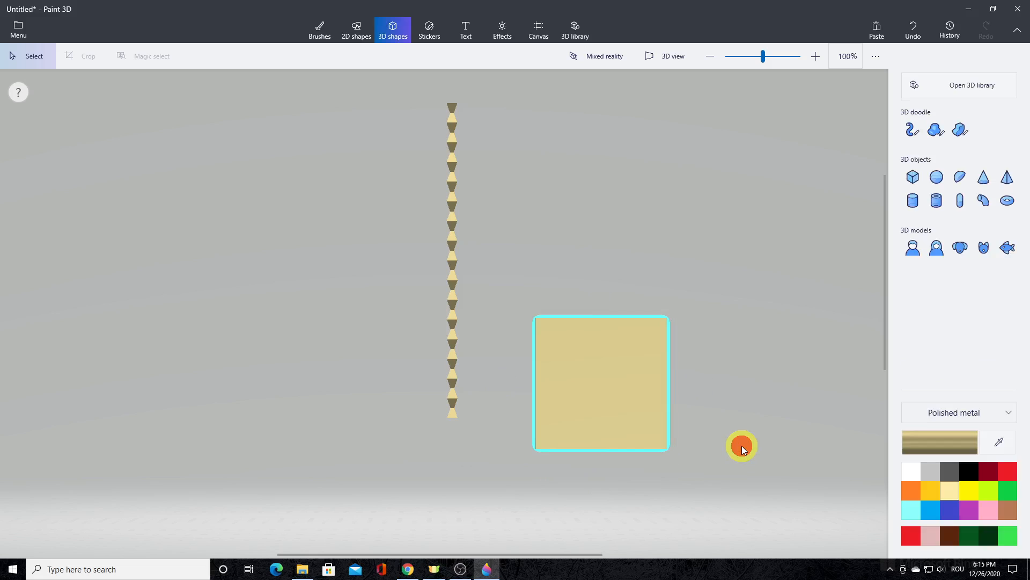
# - Cover the whole front face of the slab with the Hedge texture
pyautogui.click(431, 37)
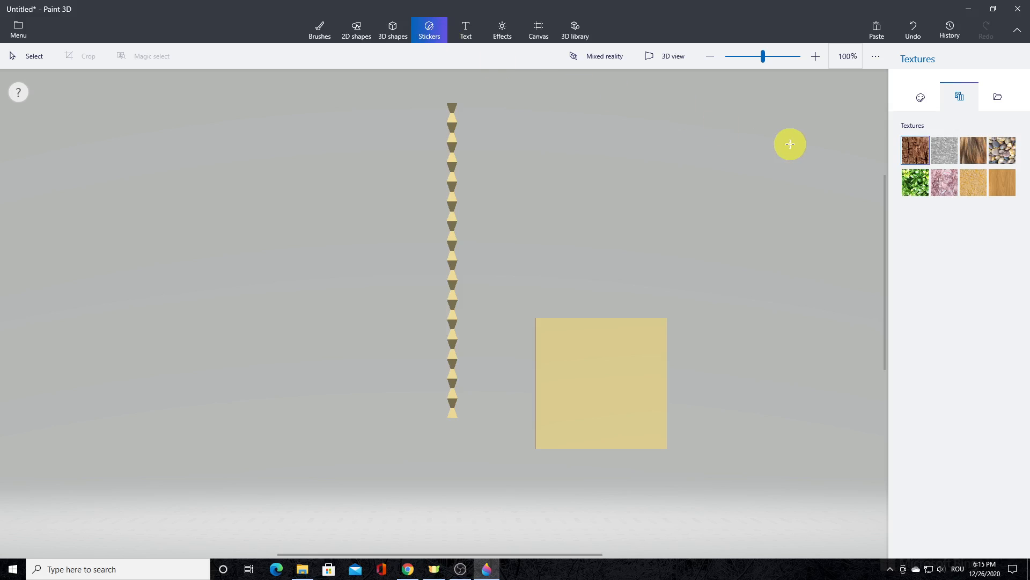
pyautogui.click(916, 186)
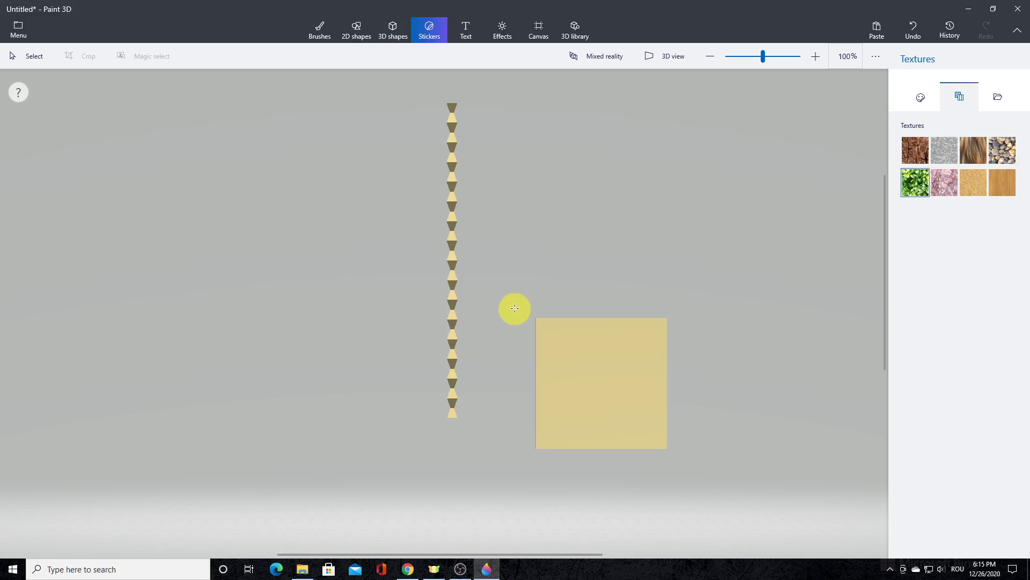
pyautogui.moveTo(514, 298); pyautogui.dragTo(713, 464)
pyautogui.moveTo(588, 391); pyautogui.dragTo(572, 372)
pyautogui.moveTo(696, 482); pyautogui.dragTo(711, 487)
pyautogui.moveTo(494, 284); pyautogui.dragTo(477, 262)
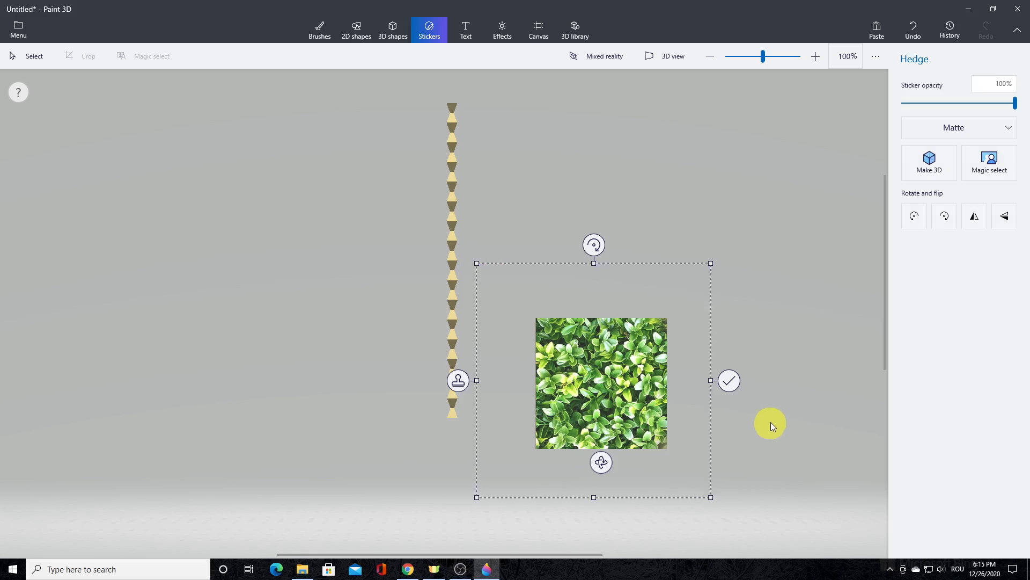
pyautogui.click(733, 378)
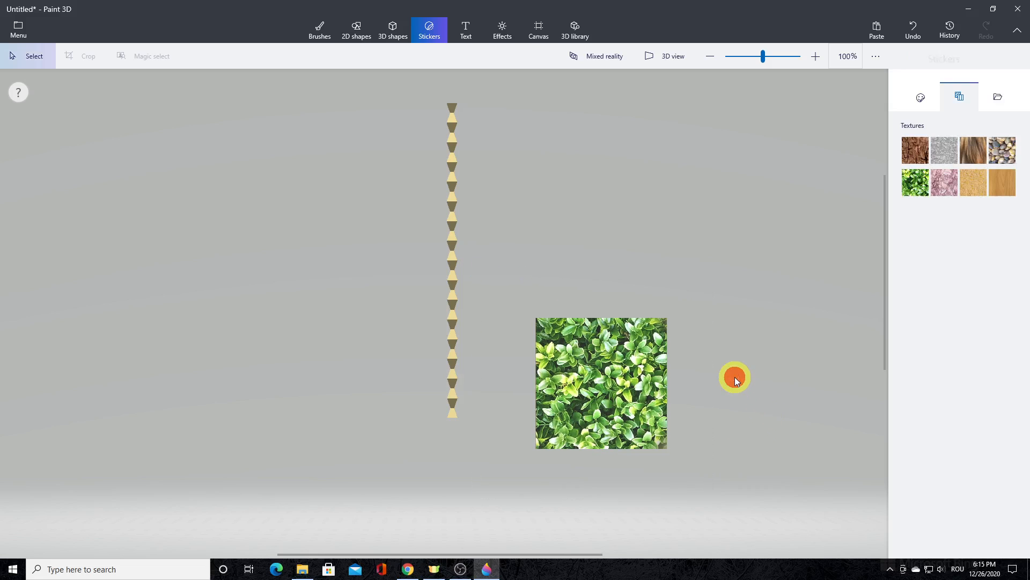
# - Flip the slab over to its plain broad face and cover that face completely with the Gravel texture
pyautogui.click(630, 383)
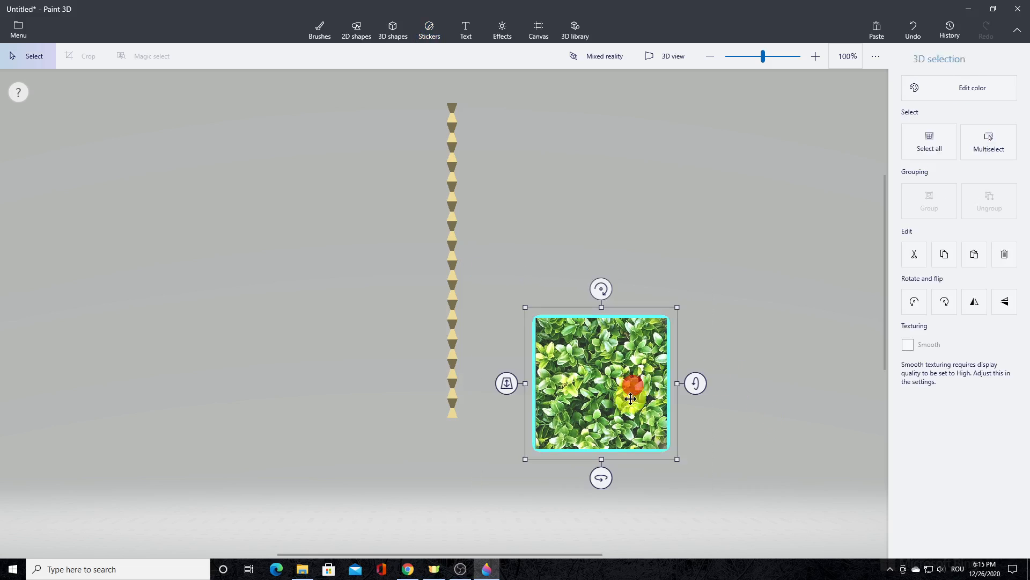
pyautogui.moveTo(689, 384); pyautogui.dragTo(693, 515)
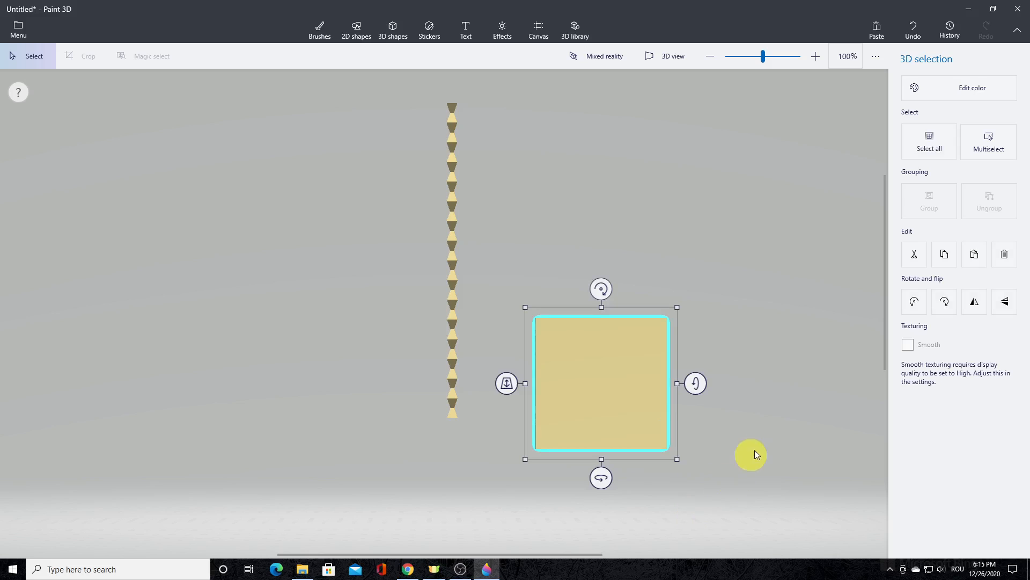
pyautogui.click(424, 39)
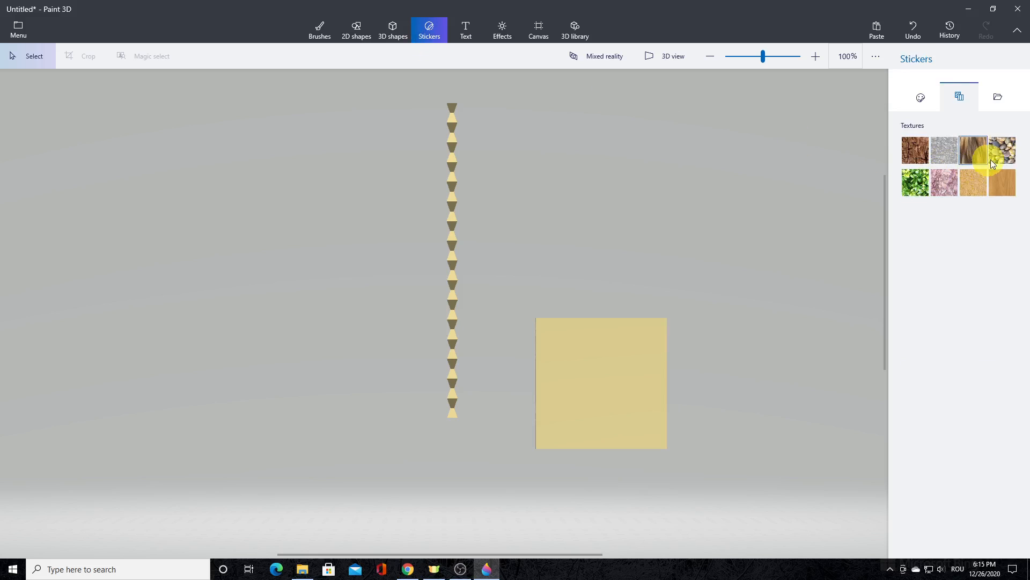
pyautogui.moveTo(493, 286); pyautogui.dragTo(743, 491)
pyautogui.moveTo(621, 402); pyautogui.dragTo(615, 383)
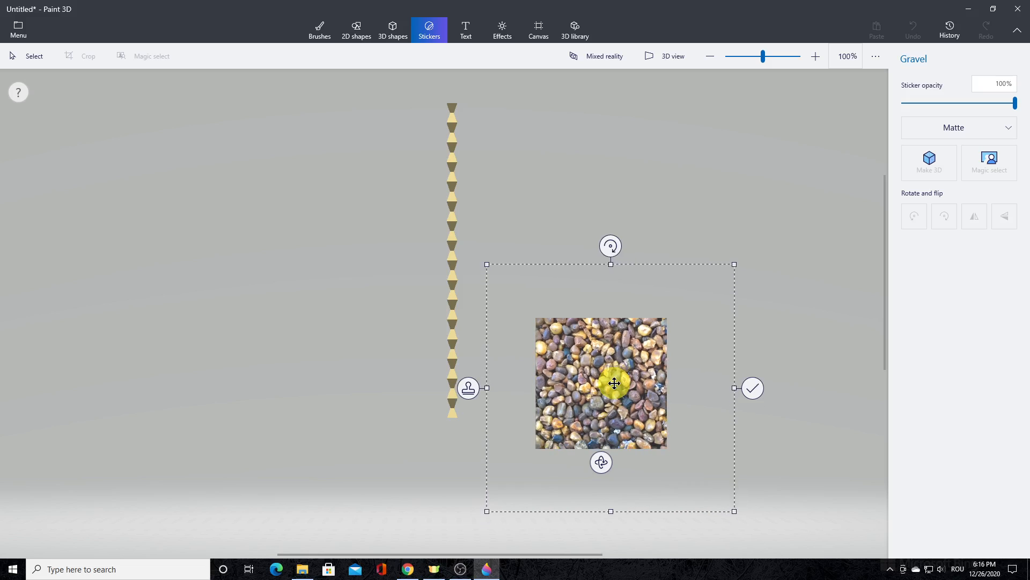
pyautogui.click(753, 387)
# - Rotate the textured slab about its horizontal axis so it lies flat with a narrow edge facing front
pyautogui.click(637, 370)
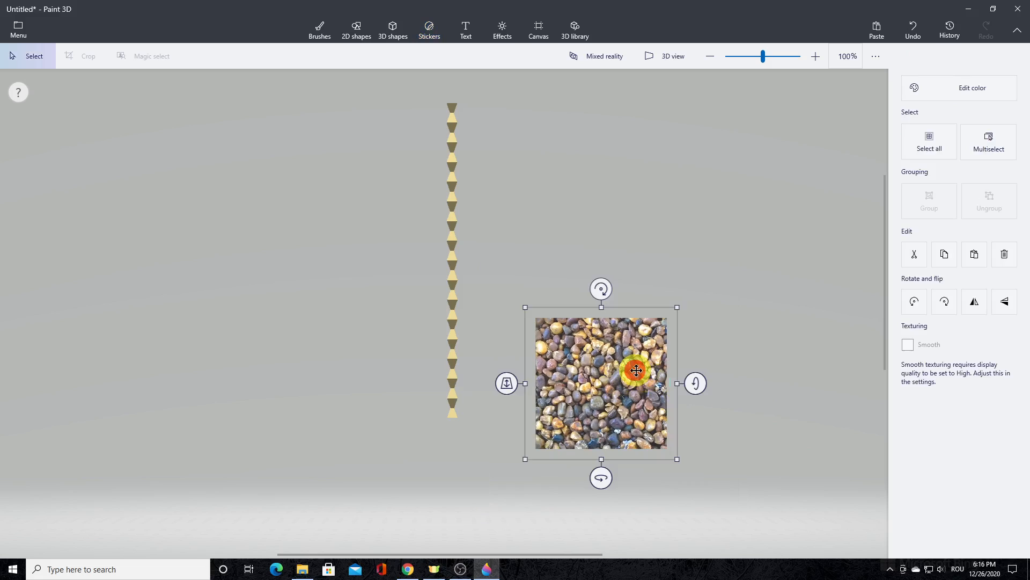
pyautogui.moveTo(694, 380); pyautogui.dragTo(694, 446)
pyautogui.moveTo(603, 401); pyautogui.dragTo(603, 410)
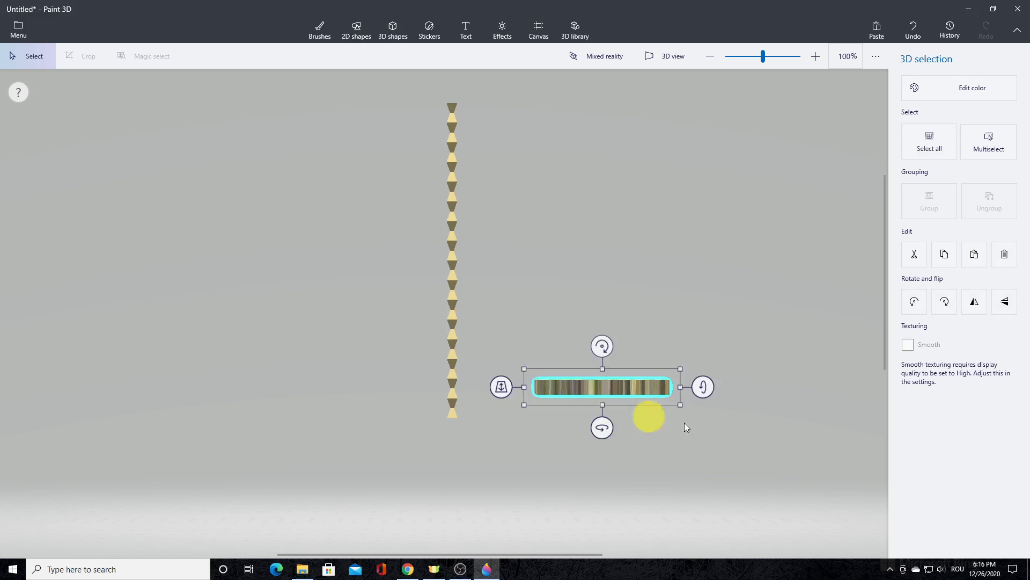
pyautogui.click(723, 427)
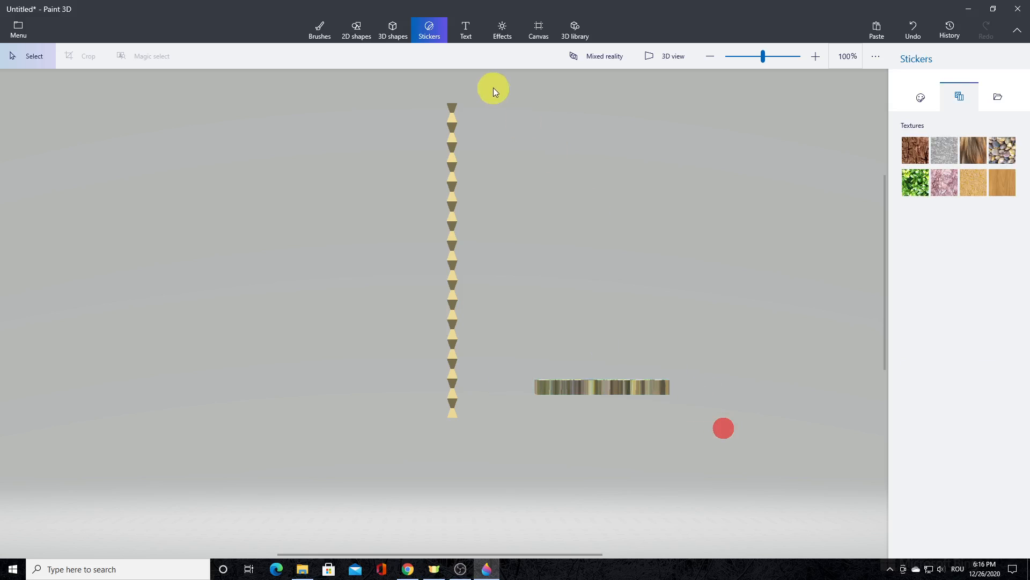
# - Add red 3D text reading "Constantin Brâncuși" above the flat slab
pyautogui.click(469, 32)
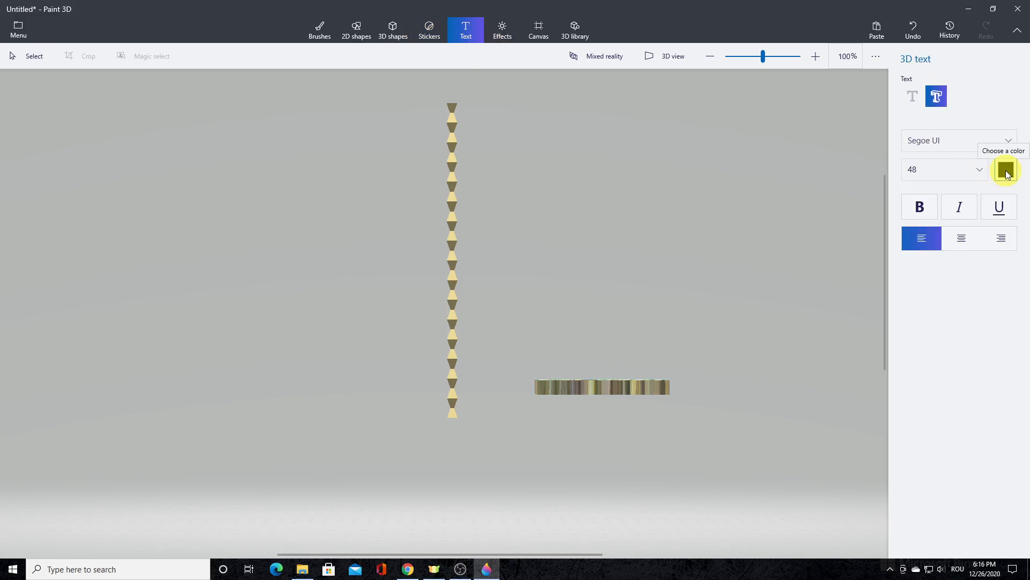
pyautogui.click(1006, 171)
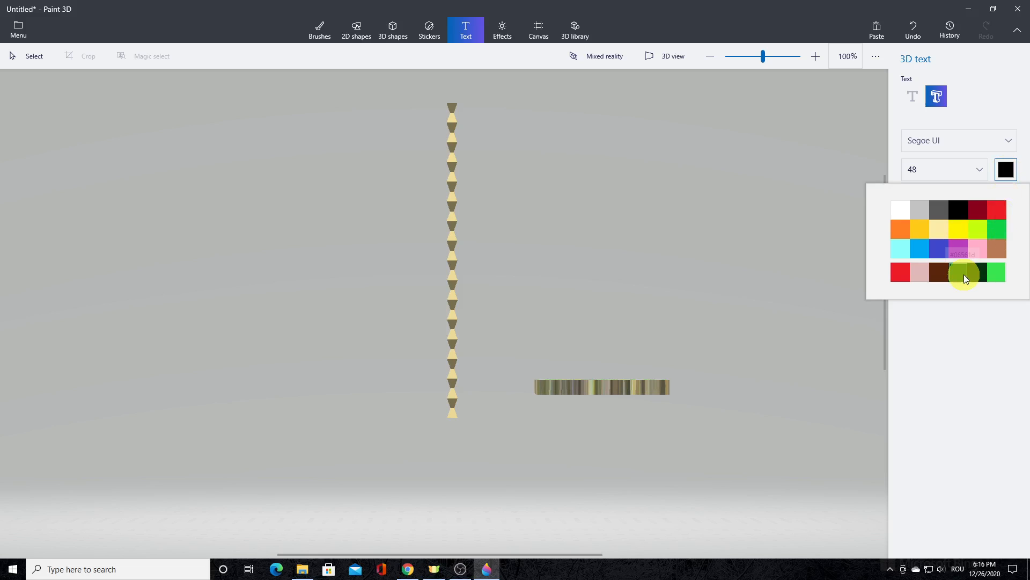
pyautogui.click(996, 215)
pyautogui.click(538, 228)
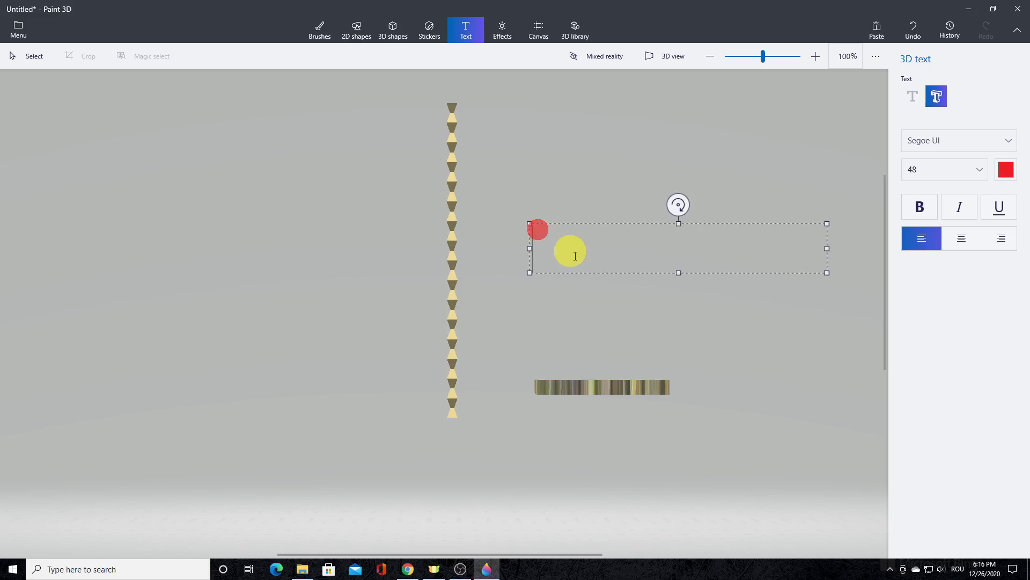
pyautogui.write('Co')
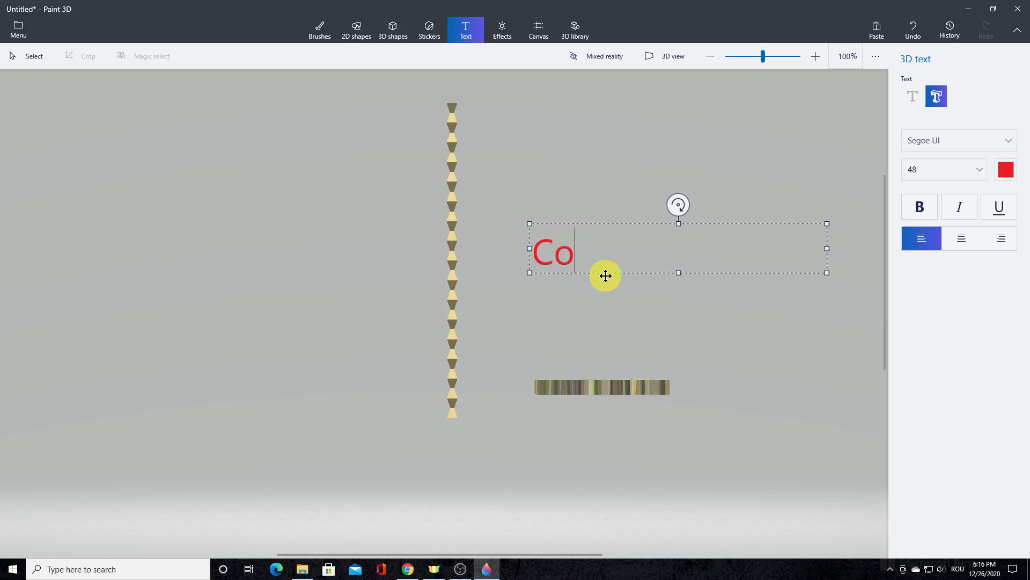
pyautogui.write('nstantin Brân')
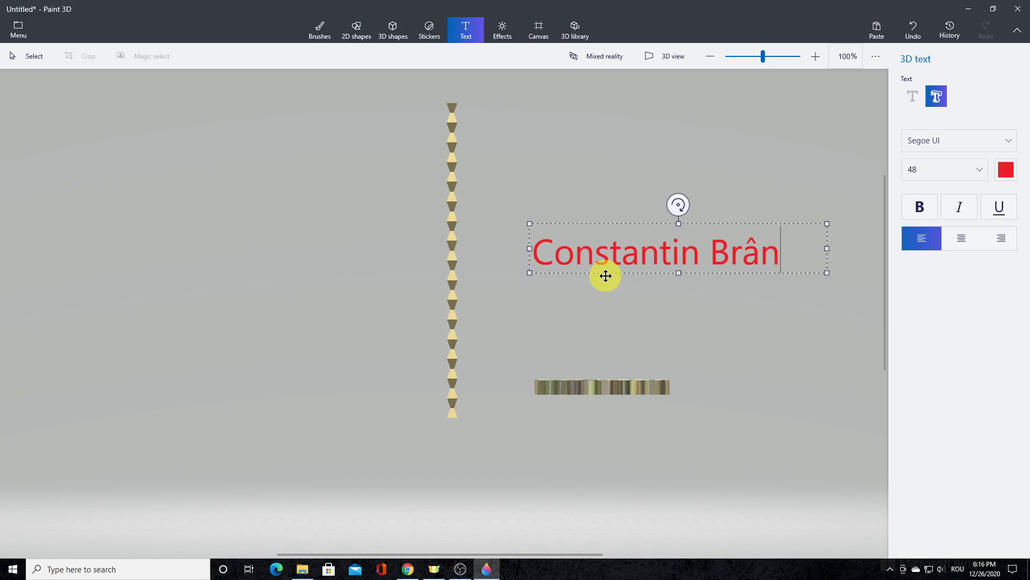
pyautogui.write('cuț')
pyautogui.press('BackSpace')
pyautogui.write('și')
# - Set the 3D text's font size to 22 and place the text over the slab's narrow front edge
pyautogui.moveTo(681, 305); pyautogui.dragTo(547, 252)
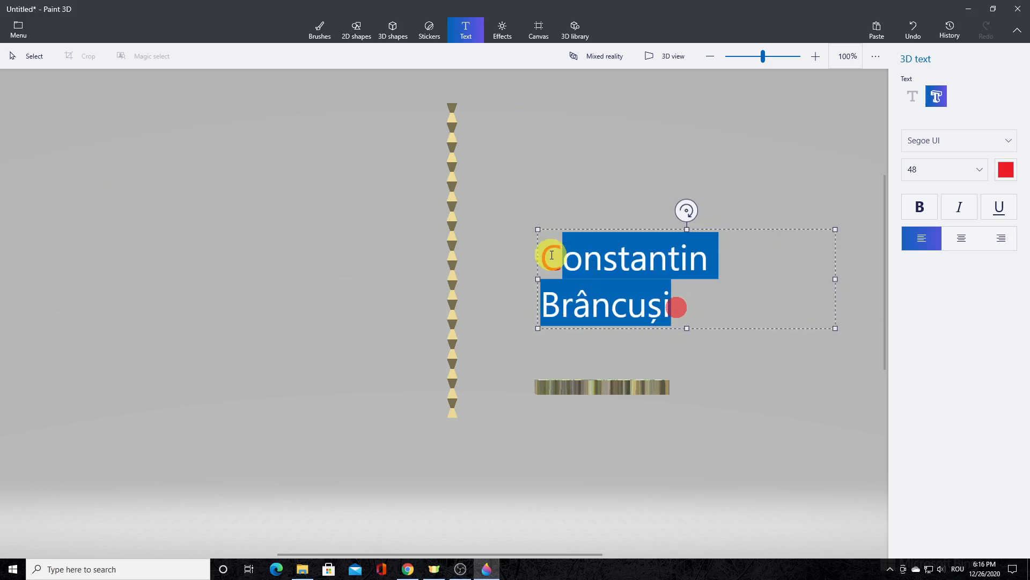
pyautogui.click(978, 172)
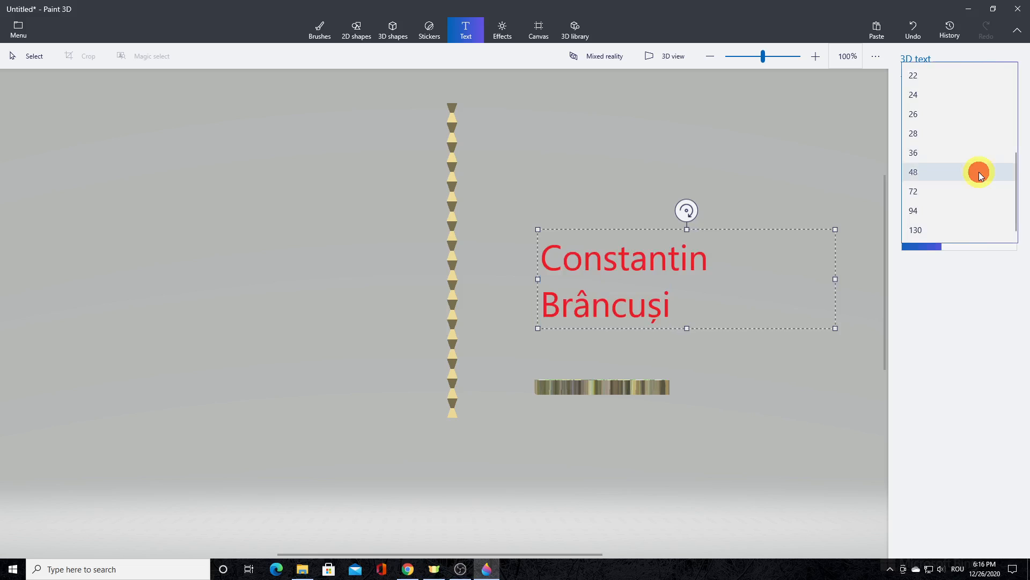
pyautogui.click(918, 76)
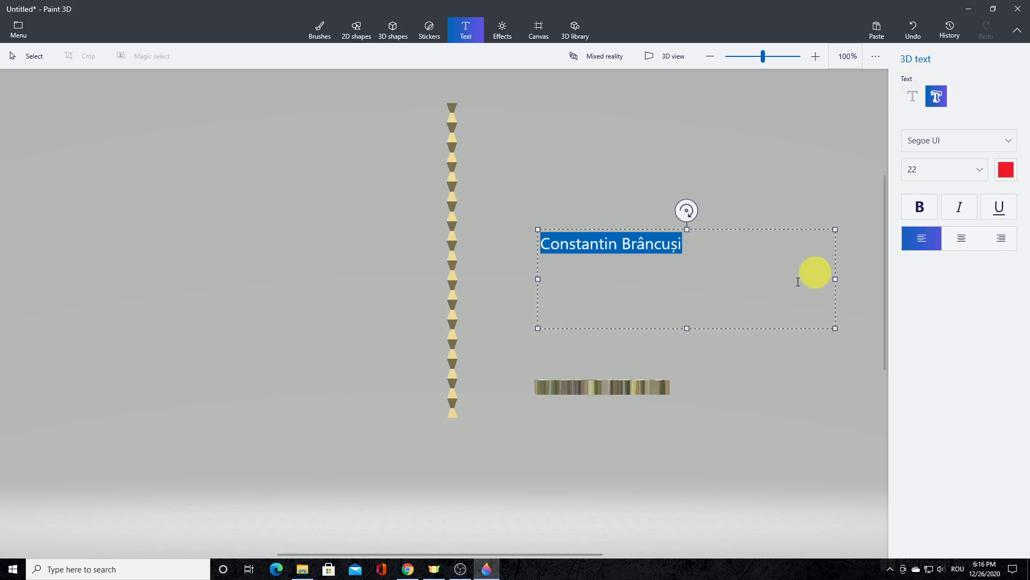
pyautogui.click(804, 354)
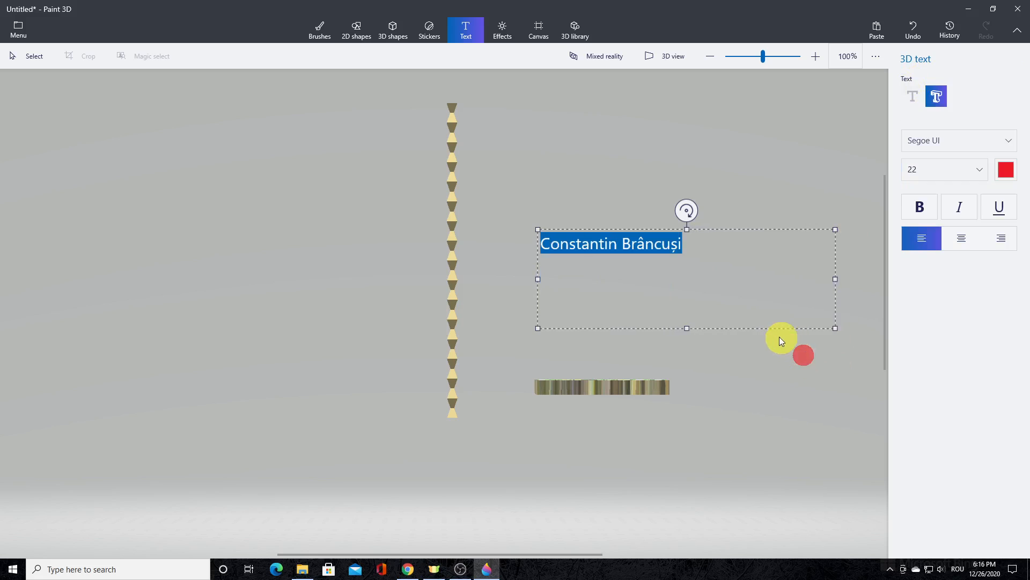
pyautogui.moveTo(619, 235); pyautogui.dragTo(615, 390)
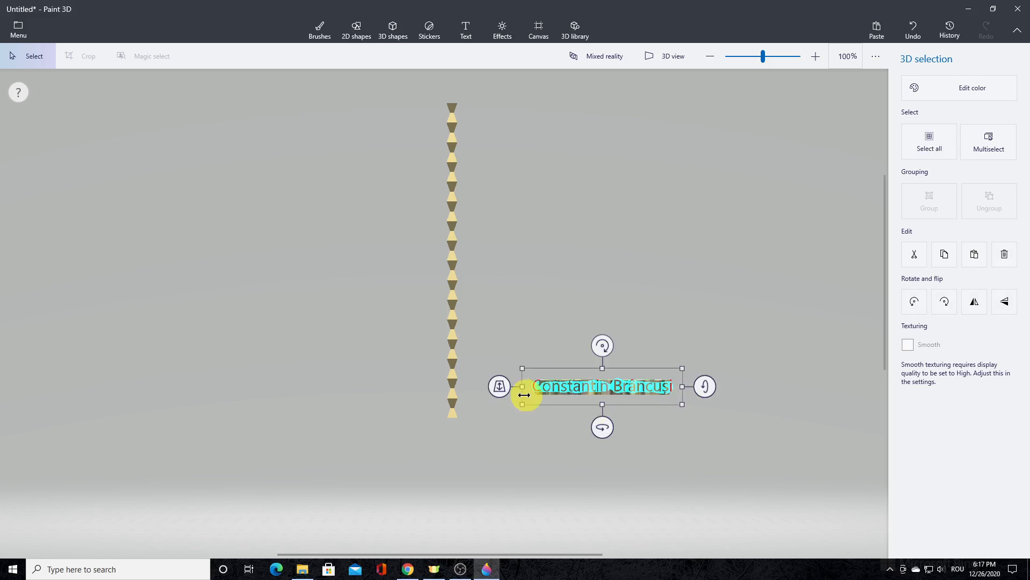
# - Adjust the red text's depth against the slab's front edge and check the fit by orbiting around the model
pyautogui.moveTo(500, 386); pyautogui.dragTo(485, 411)
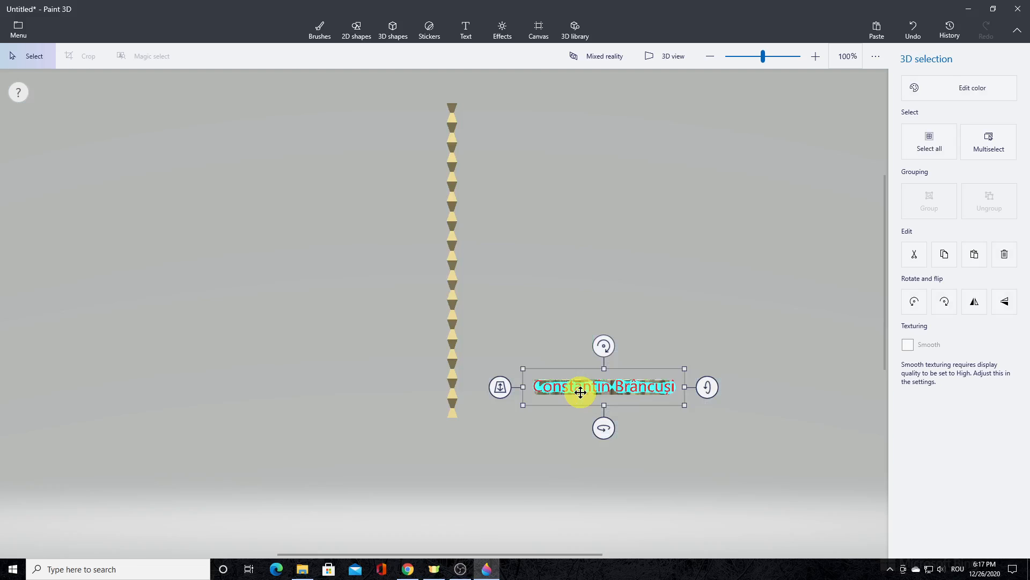
pyautogui.click(650, 59)
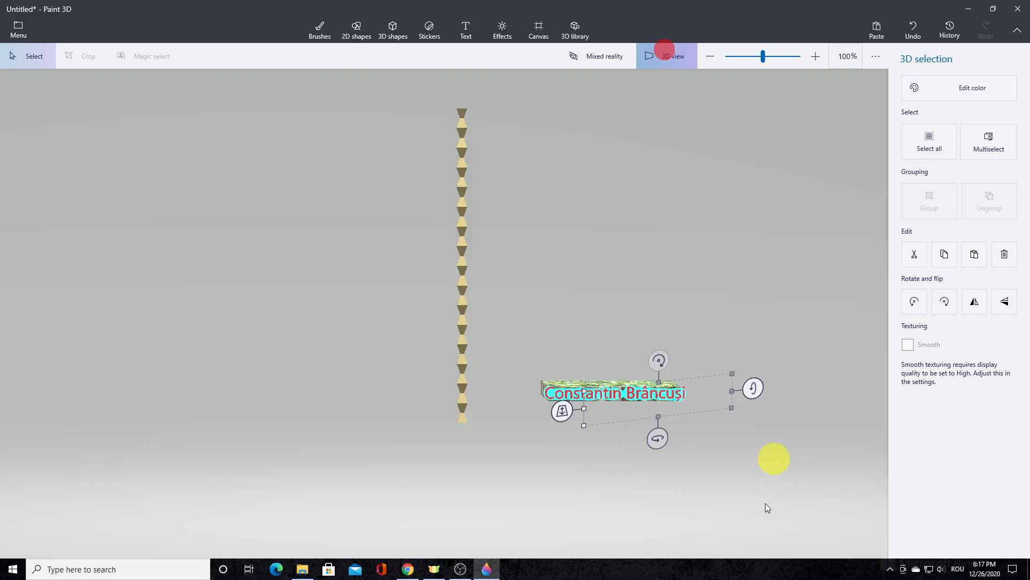
pyautogui.click(765, 505)
pyautogui.moveTo(784, 445); pyautogui.dragTo(739, 412)
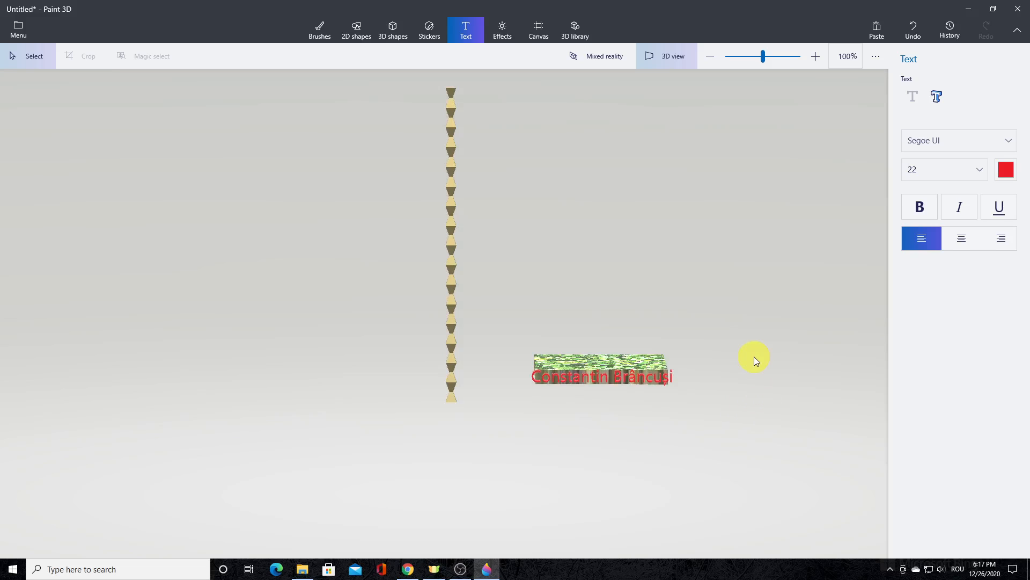
pyautogui.click(668, 51)
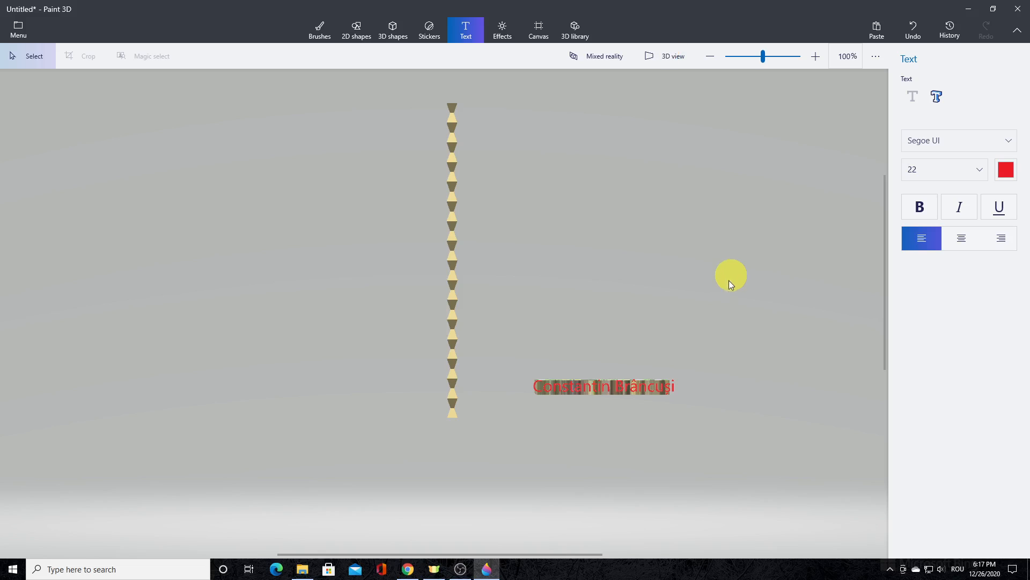
pyautogui.click(644, 387)
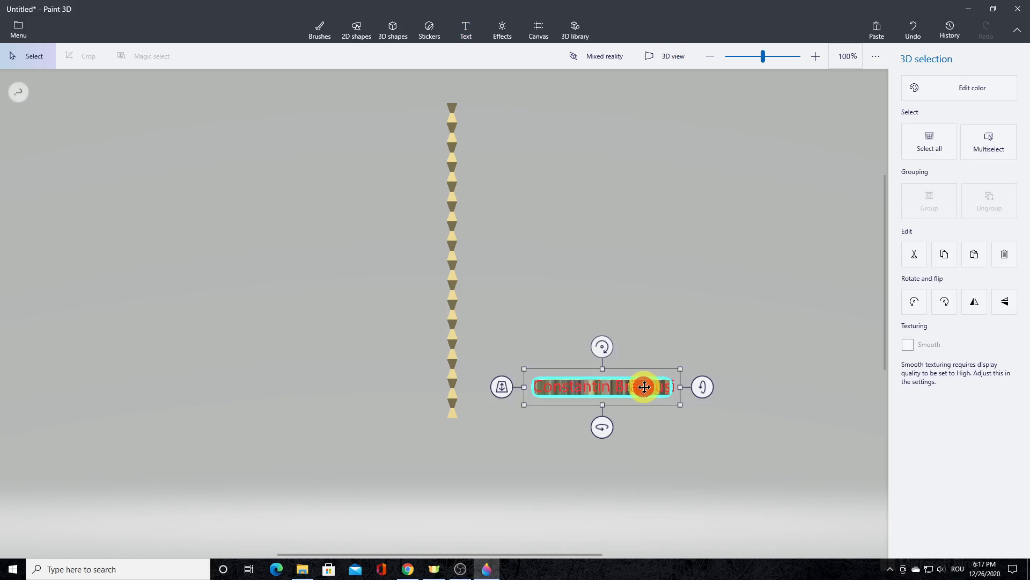
pyautogui.click(742, 424)
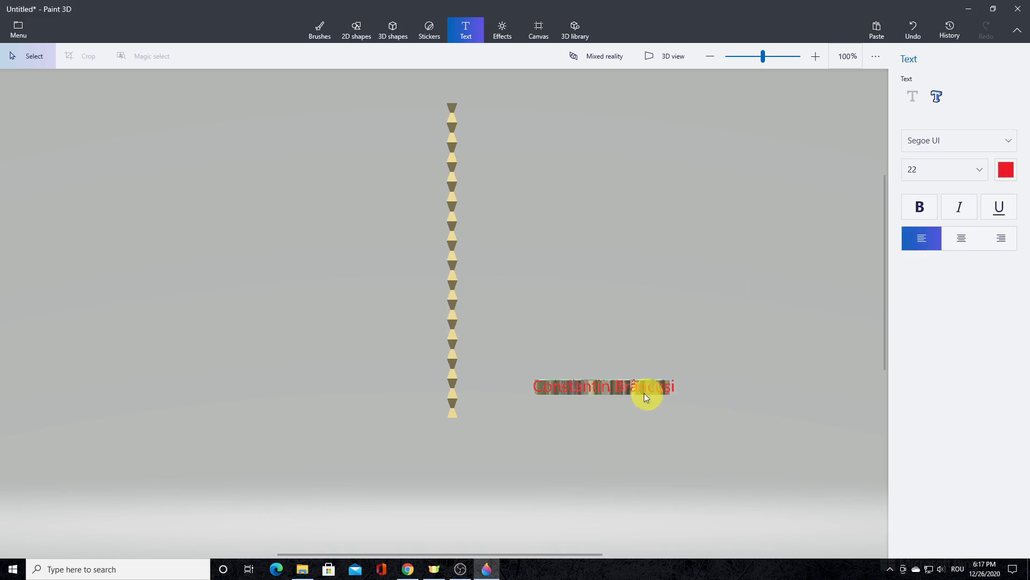
# - Group the red text with the slab and rotate the group a quarter turn about its vertical axis to bring a blank edge forward
pyautogui.moveTo(498, 340); pyautogui.dragTo(740, 441)
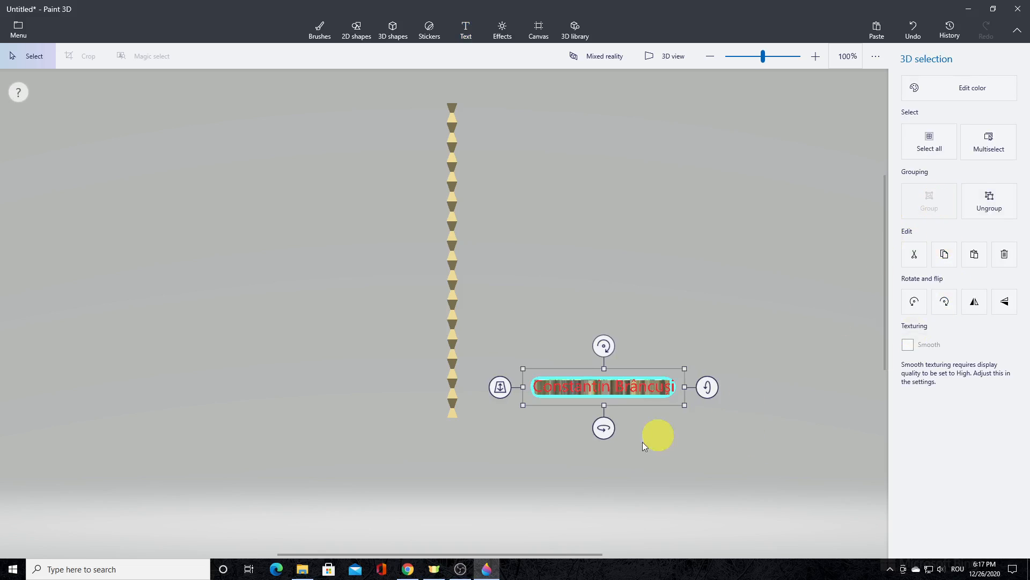
pyautogui.moveTo(608, 436); pyautogui.dragTo(534, 427)
pyautogui.click(742, 442)
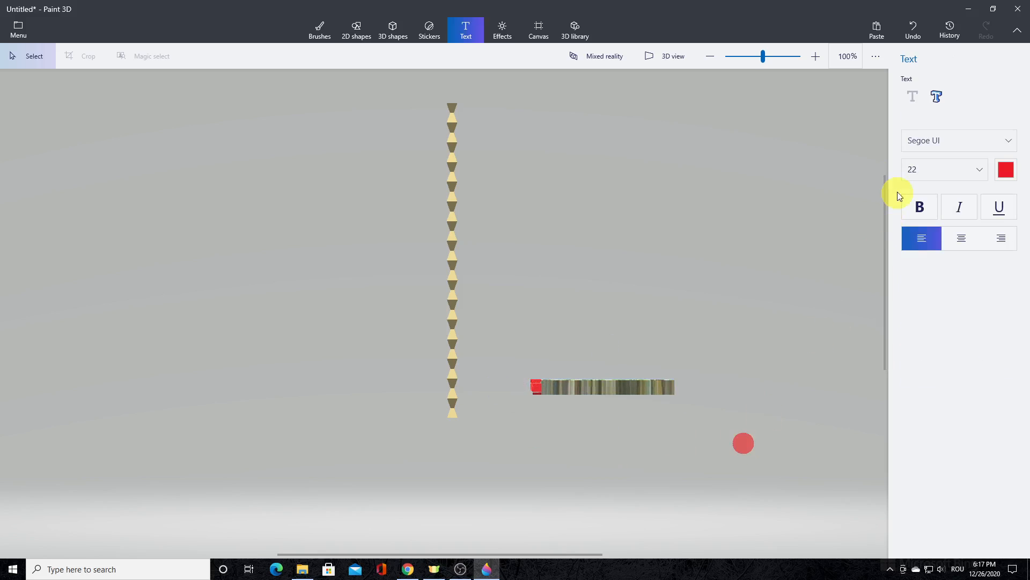
# - Add lime 3D text reading "România - Târgu Jiu" at size 22 above the slab
pyautogui.click(1004, 170)
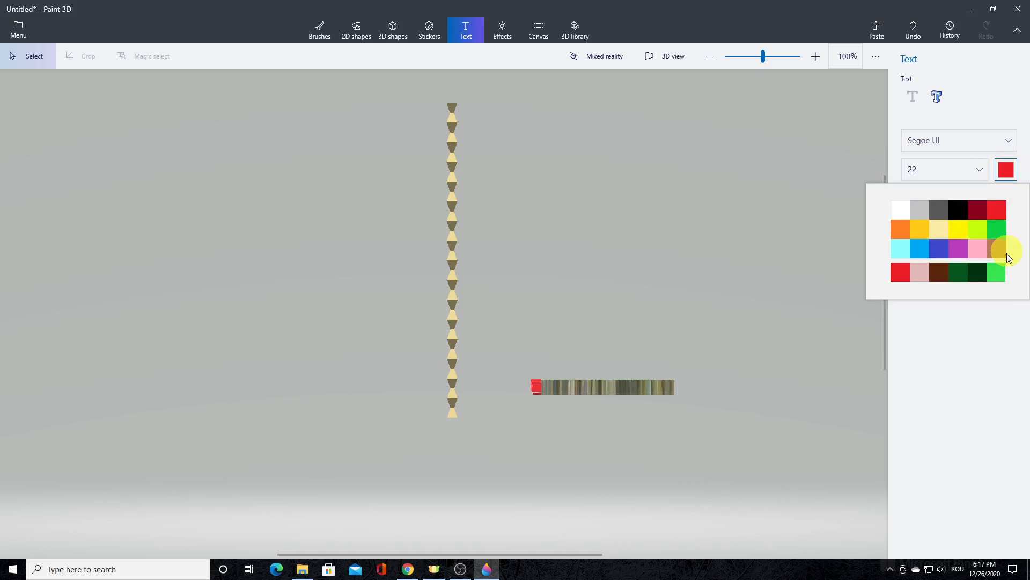
pyautogui.click(975, 232)
pyautogui.click(557, 261)
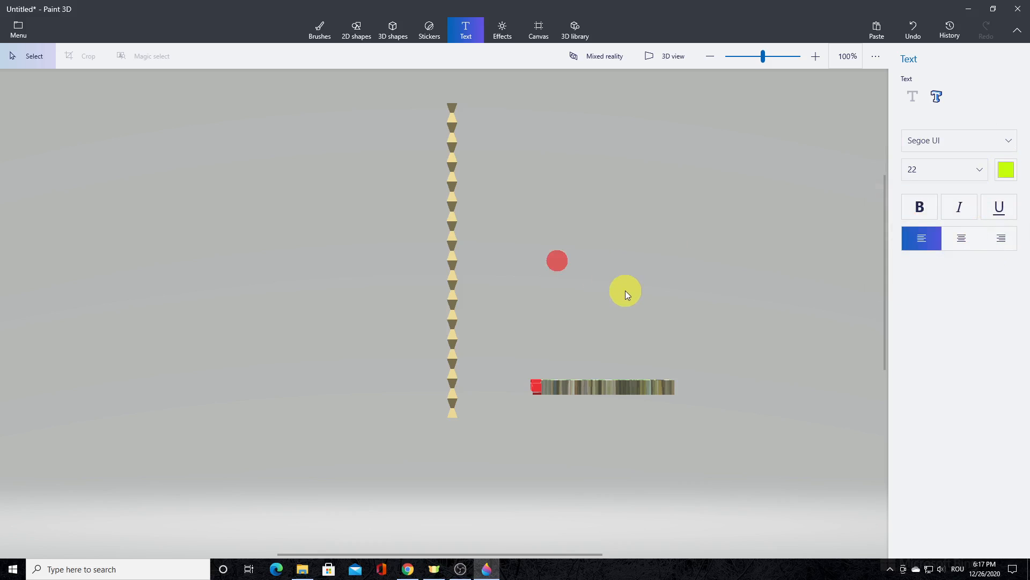
pyautogui.click(938, 97)
pyautogui.click(553, 278)
pyautogui.write('Rom')
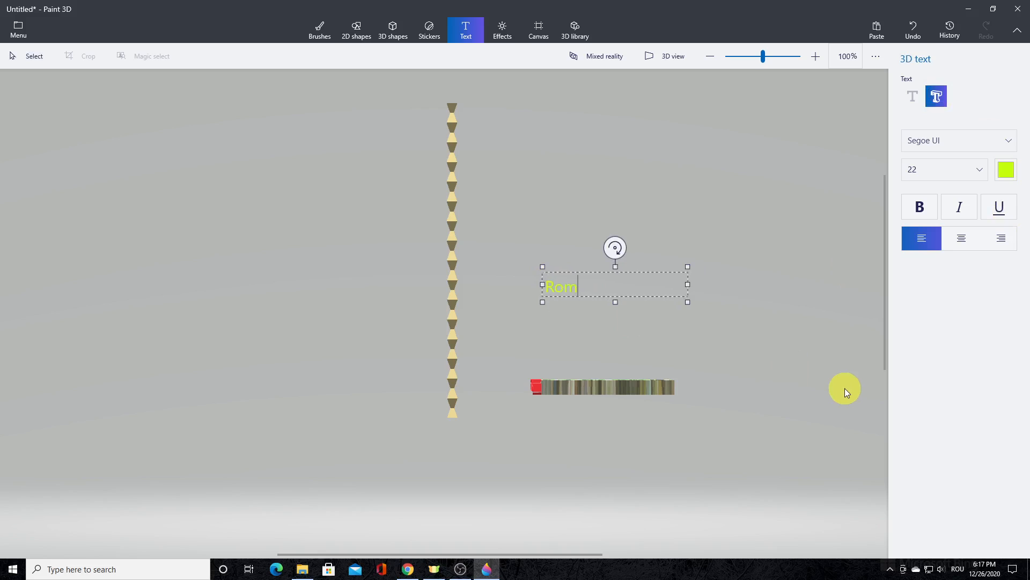
pyautogui.write('ânia - Târgu Jiu')
pyautogui.click(761, 330)
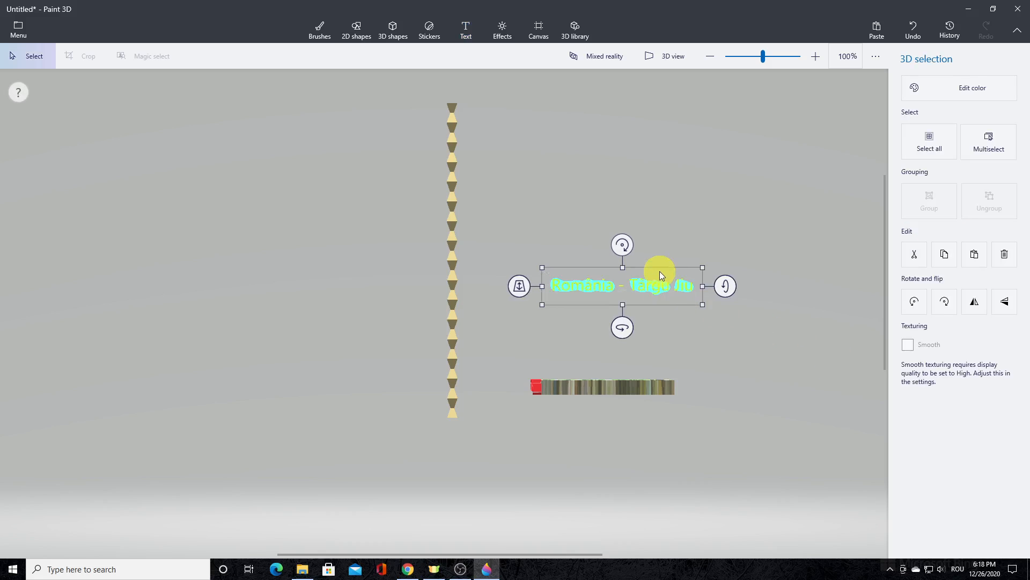
# - Move the lime text onto the slab's blank front edge and adjust its depth so the lettering stands in front of the slab
pyautogui.moveTo(649, 297); pyautogui.dragTo(639, 395)
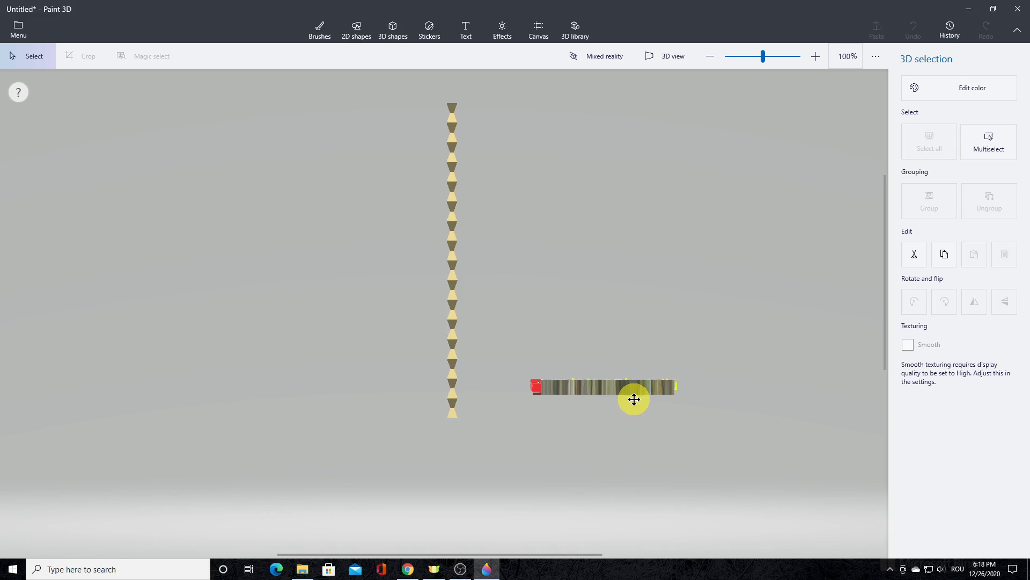
pyautogui.click(634, 397)
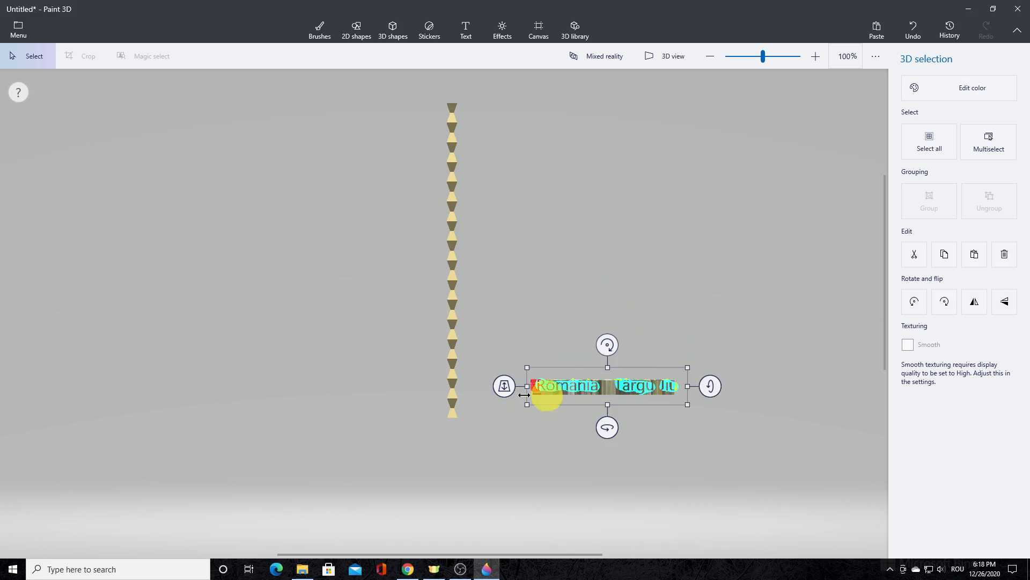
pyautogui.moveTo(505, 387); pyautogui.dragTo(519, 407)
pyautogui.moveTo(592, 394); pyautogui.dragTo(588, 393)
pyautogui.moveTo(505, 392); pyautogui.dragTo(656, 435)
pyautogui.click(693, 460)
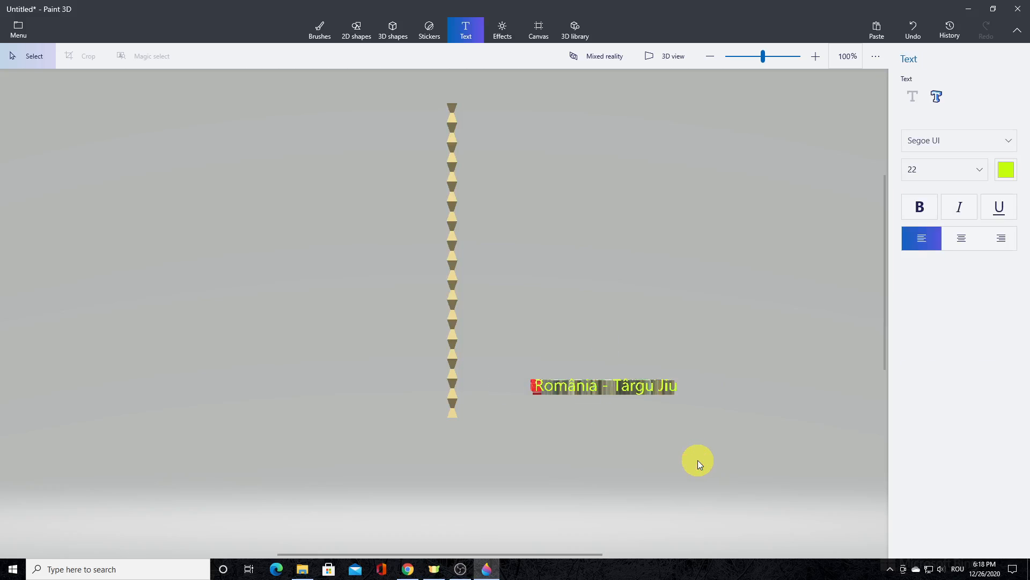
# - Nudge the slab and the lime text slightly so the lettering lines up with the slab's front edge
pyautogui.click(588, 389)
pyautogui.moveTo(599, 386); pyautogui.dragTo(604, 390)
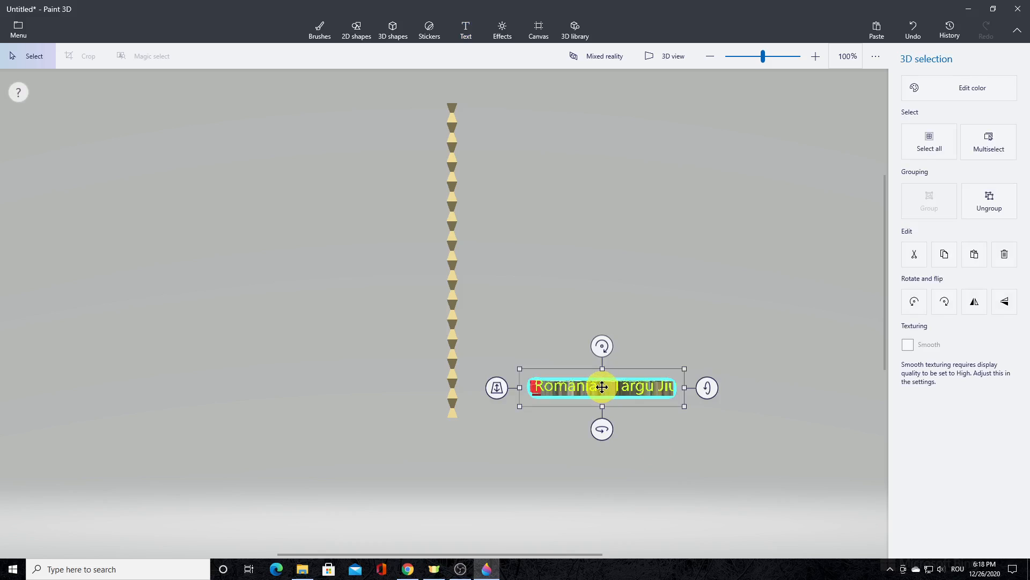
pyautogui.click(599, 386)
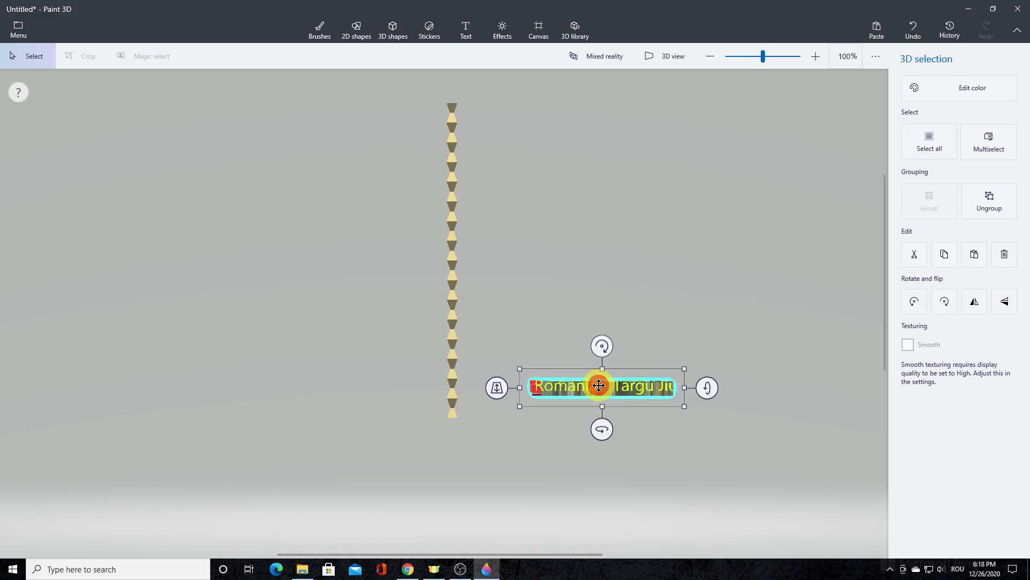
pyautogui.click(642, 370)
pyautogui.click(635, 385)
pyautogui.click(640, 391)
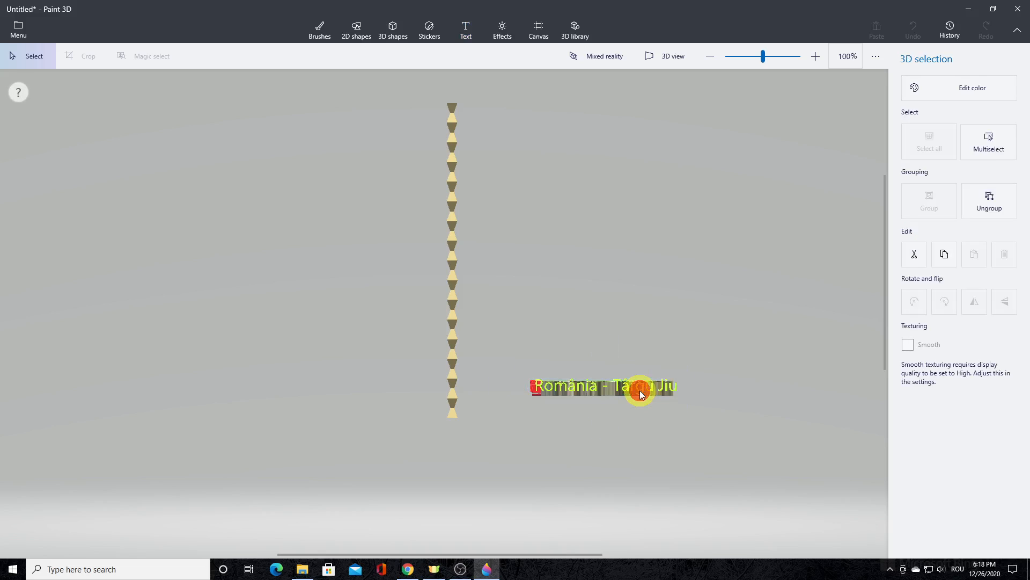
pyautogui.click(620, 401)
pyautogui.moveTo(620, 401); pyautogui.dragTo(619, 402)
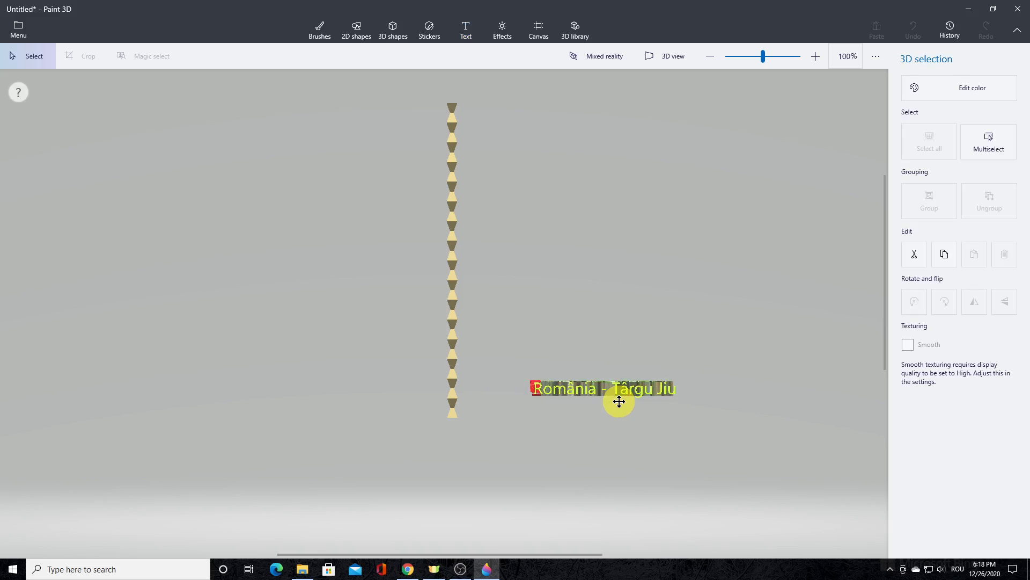
pyautogui.moveTo(620, 401); pyautogui.dragTo(618, 404)
pyautogui.click(764, 432)
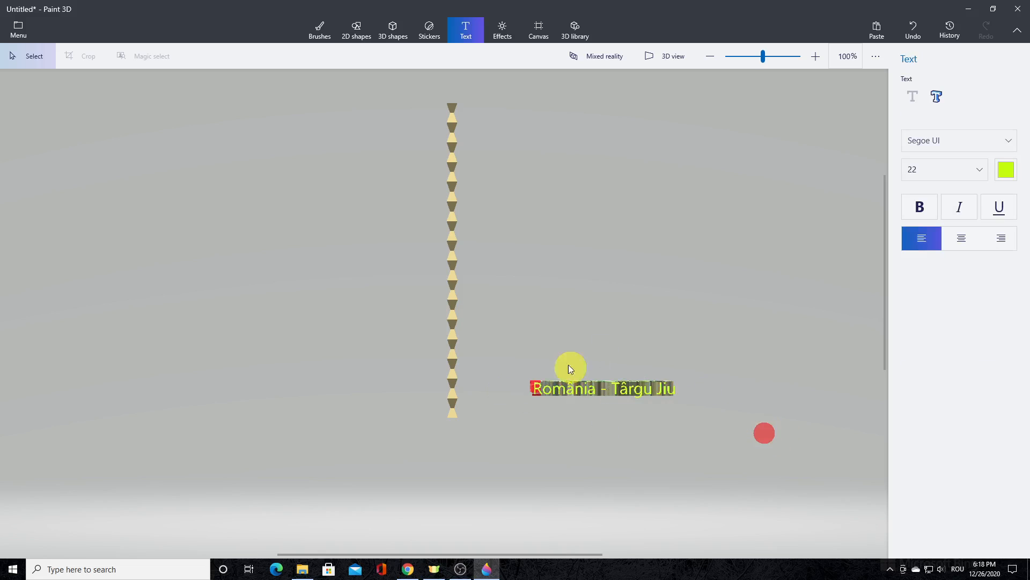
# - Group the lime text with the slab and rotate the group a quarter turn about its vertical axis so the next blank edge faces front
pyautogui.moveTo(501, 344); pyautogui.dragTo(711, 443)
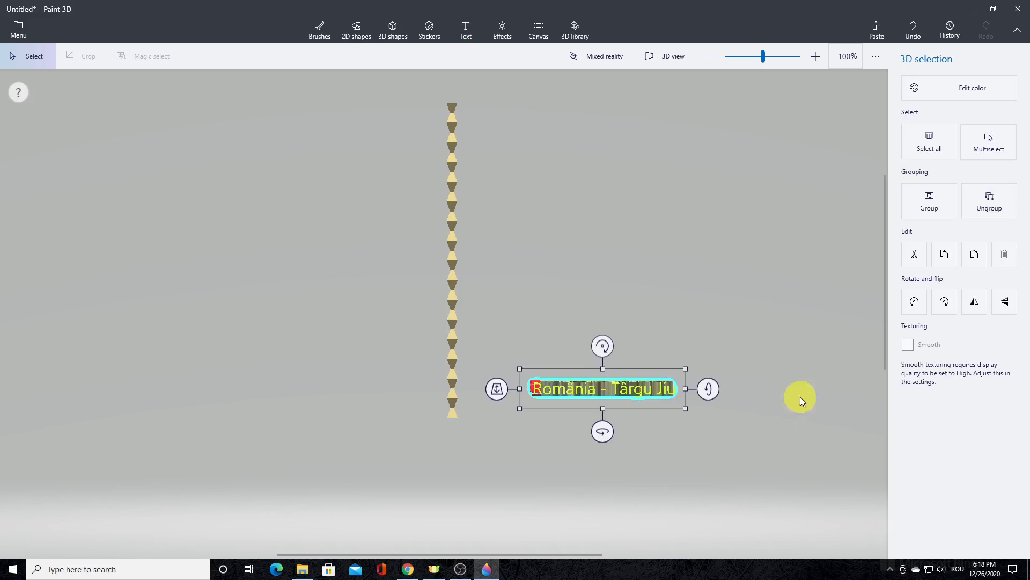
pyautogui.click(942, 195)
pyautogui.moveTo(602, 431); pyautogui.dragTo(529, 435)
pyautogui.click(755, 328)
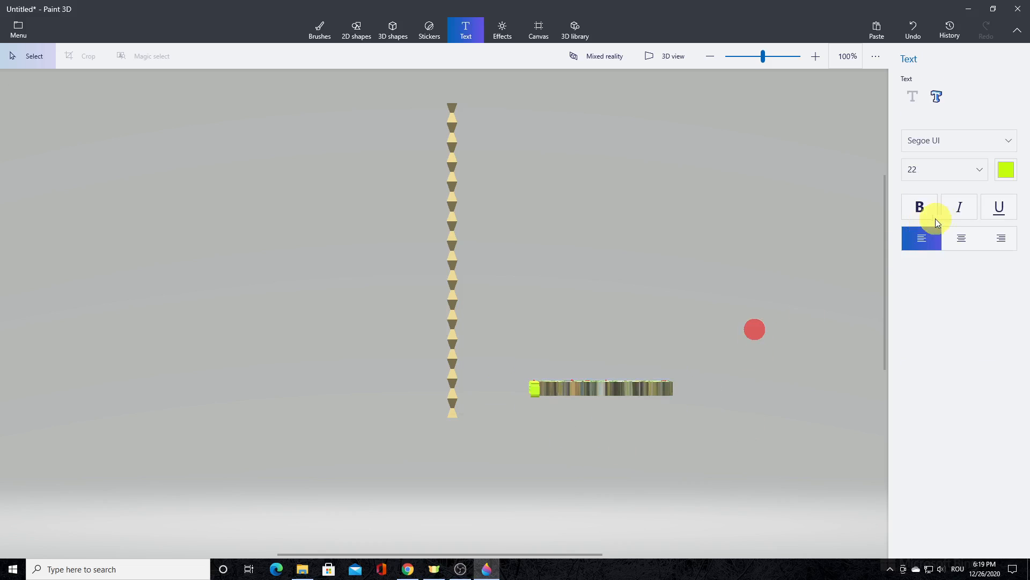
# - Add purple 3D text reading "Youtube - Kalytheo" at size 22 above the slab
pyautogui.click(1004, 171)
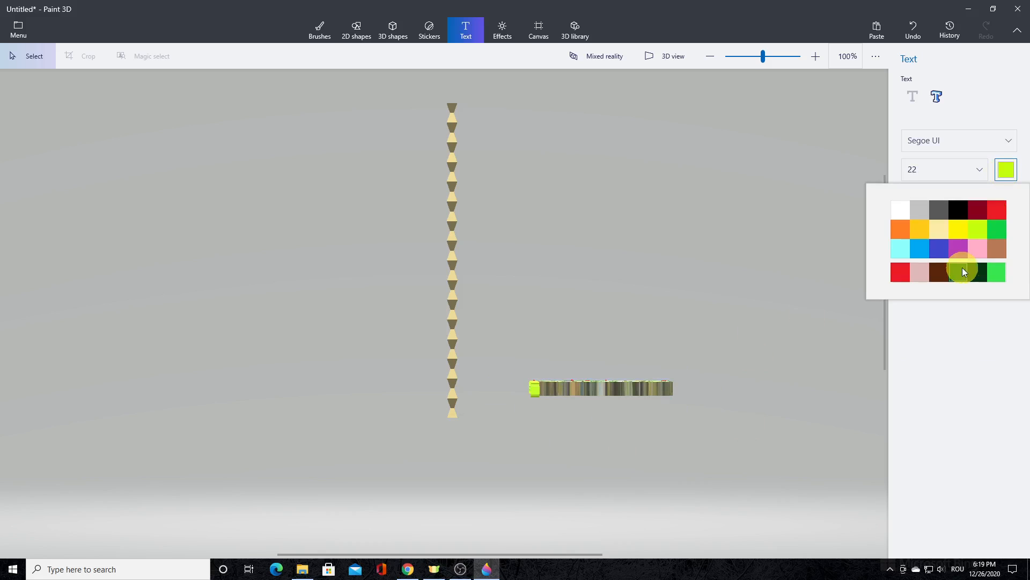
pyautogui.click(960, 255)
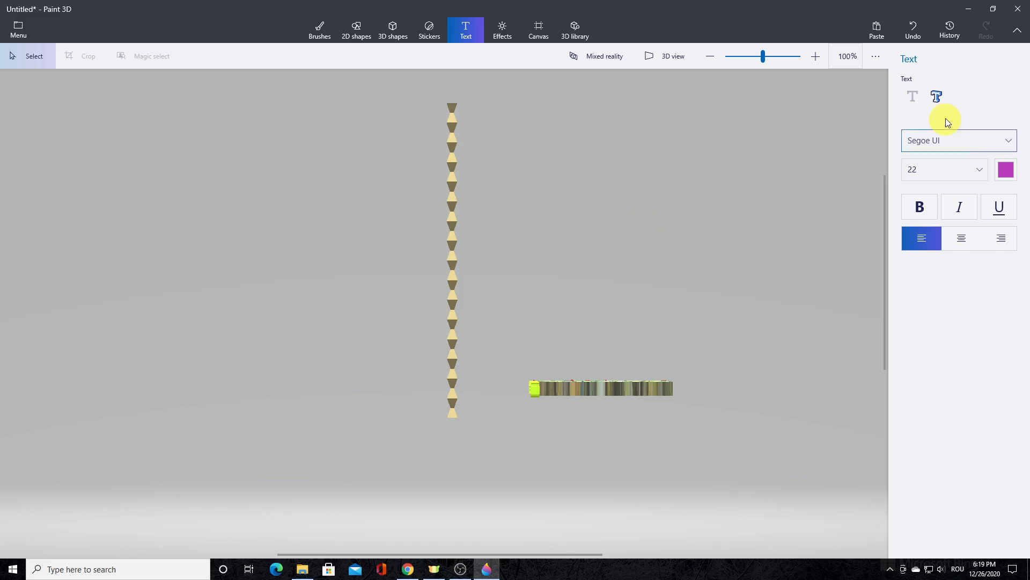
pyautogui.click(938, 99)
pyautogui.click(550, 255)
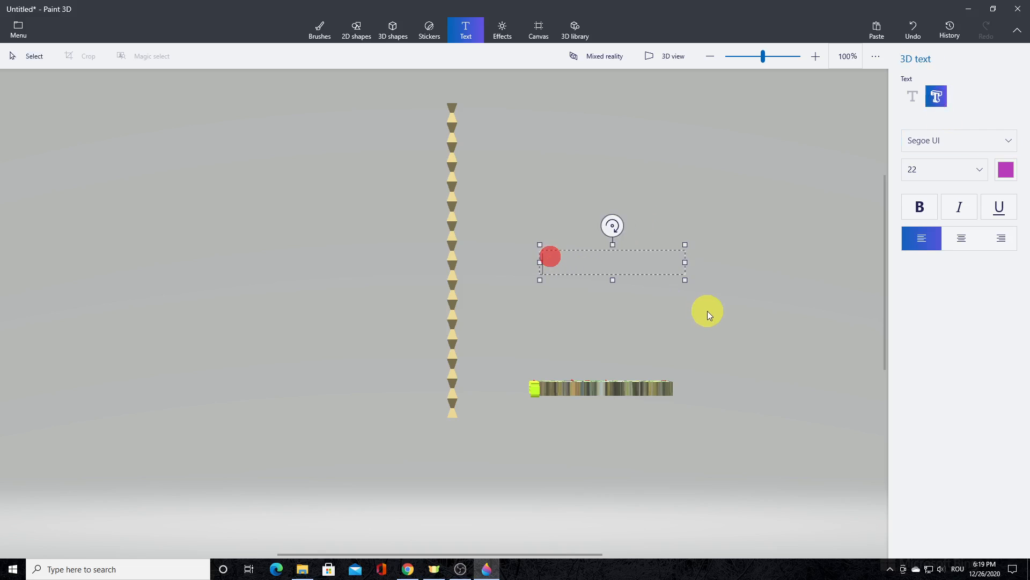
pyautogui.write('Youtube ')
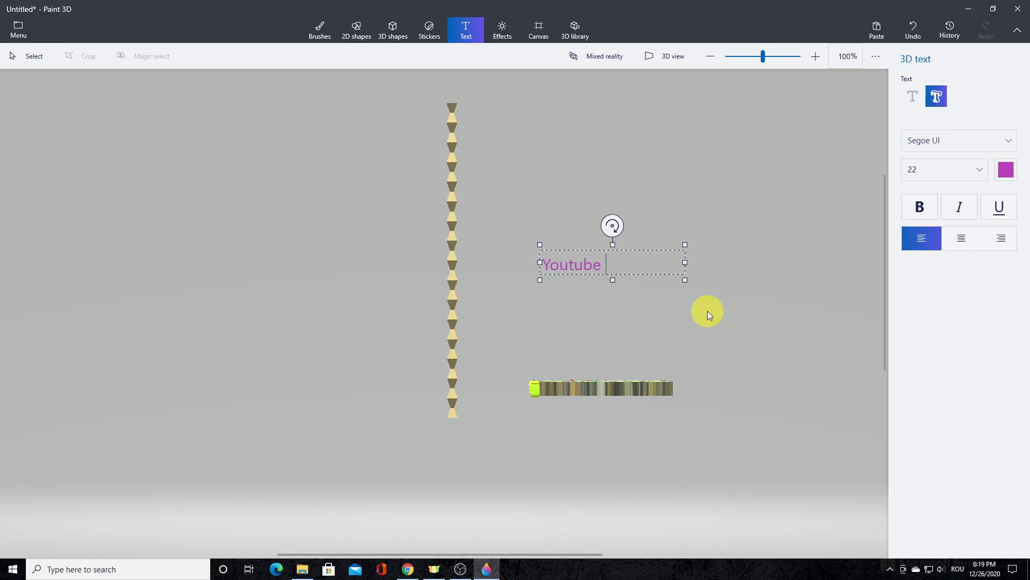
pyautogui.write('- Kalytheo')
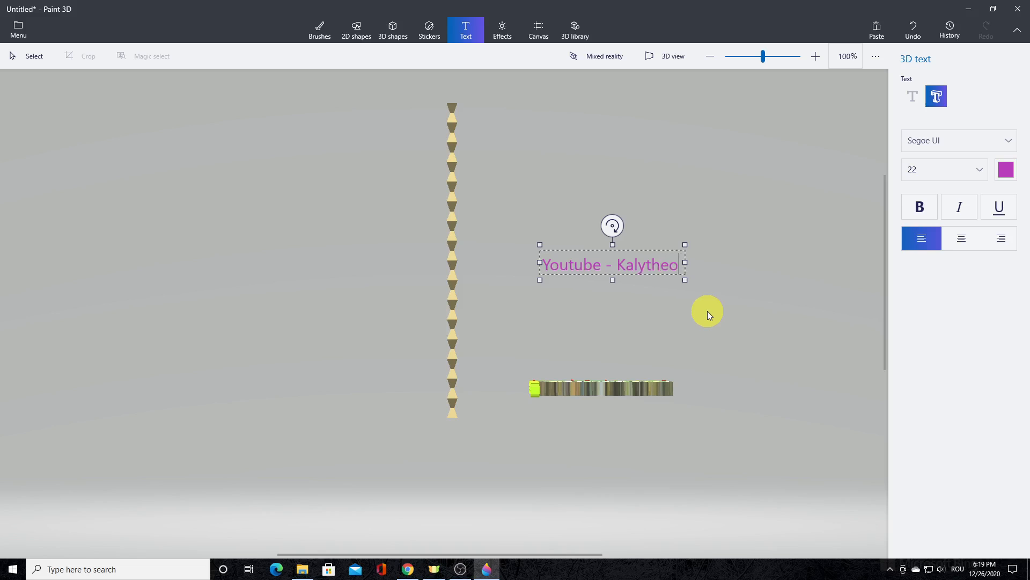
pyautogui.click(679, 304)
# - Place the purple text over the slab's blank front edge, fine-tune its position and depth, and check the fit by orbiting around the model
pyautogui.moveTo(642, 264); pyautogui.dragTo(629, 393)
pyautogui.moveTo(507, 392); pyautogui.dragTo(482, 423)
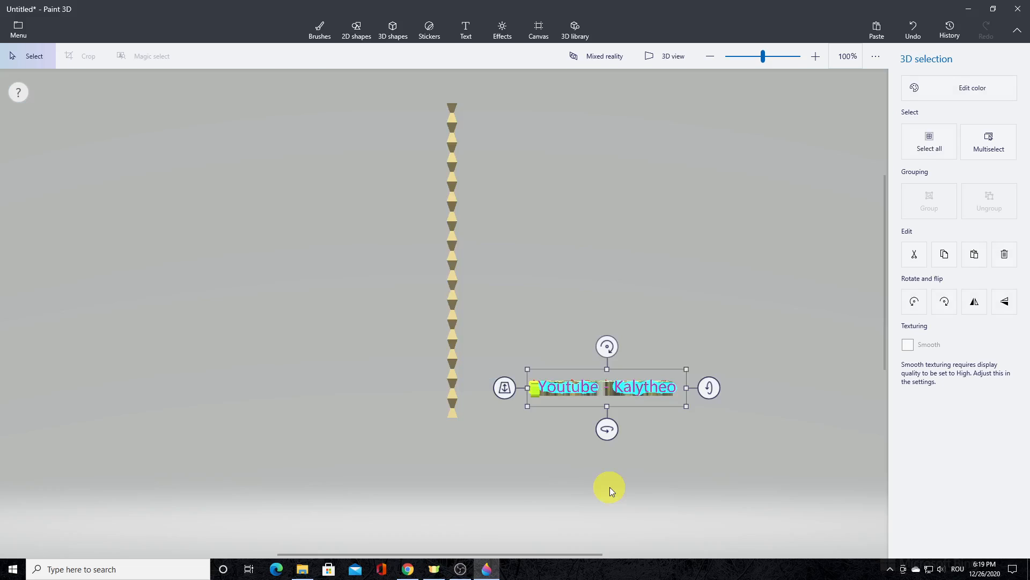
pyautogui.click(676, 484)
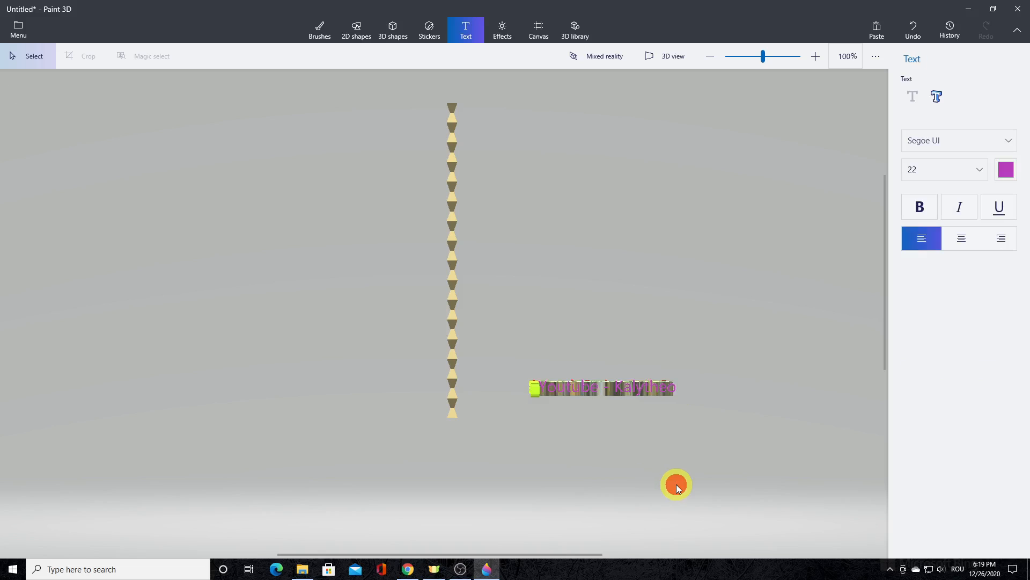
pyautogui.click(659, 393)
pyautogui.moveTo(623, 398); pyautogui.dragTo(623, 403)
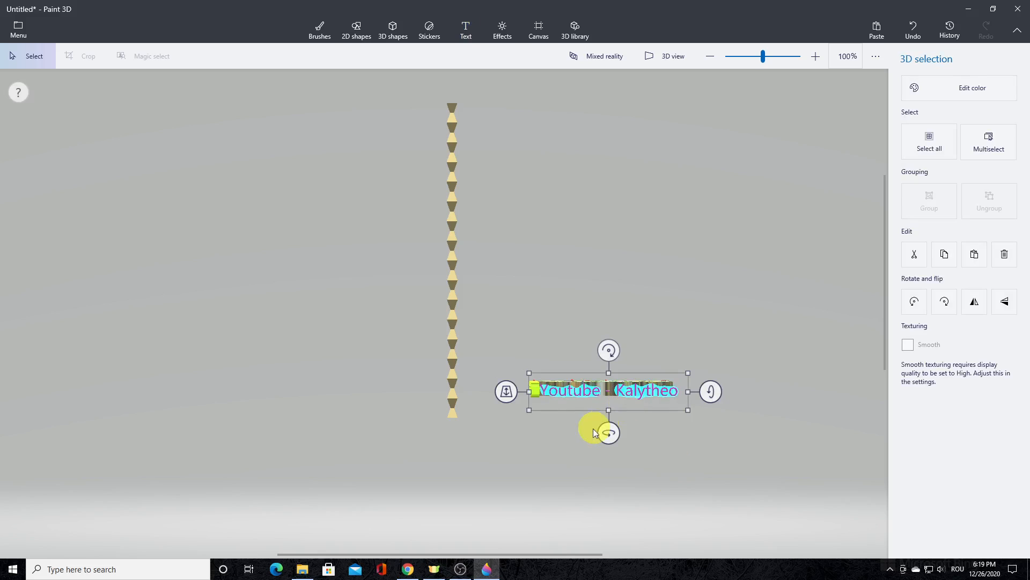
pyautogui.moveTo(504, 391); pyautogui.dragTo(503, 389)
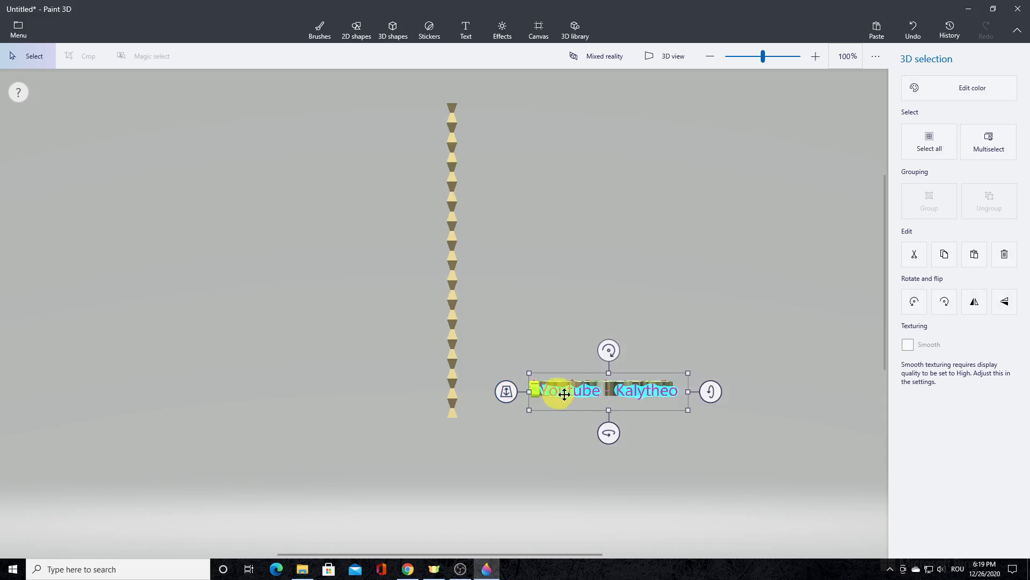
pyautogui.moveTo(576, 390); pyautogui.dragTo(575, 390)
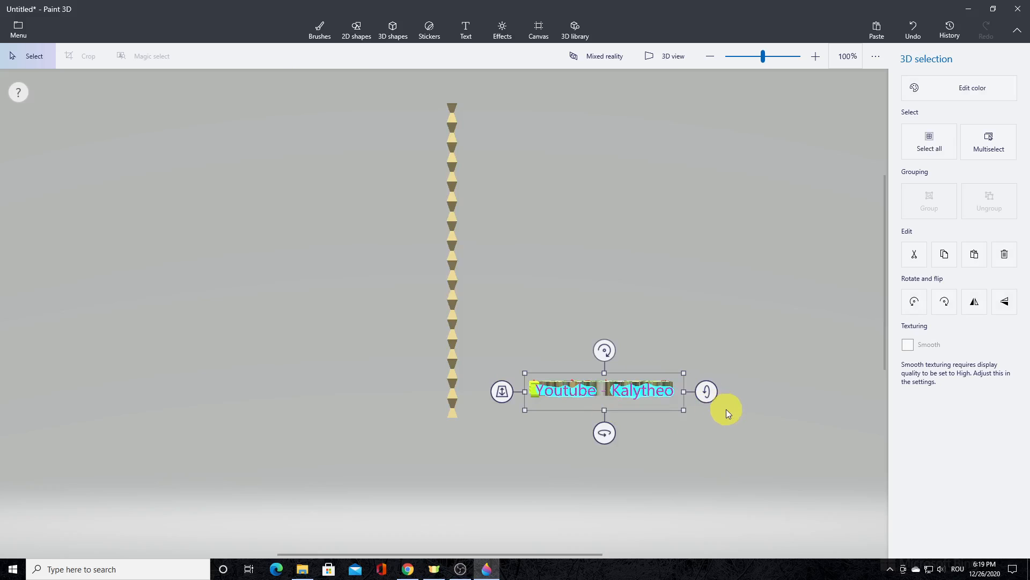
pyautogui.click(678, 54)
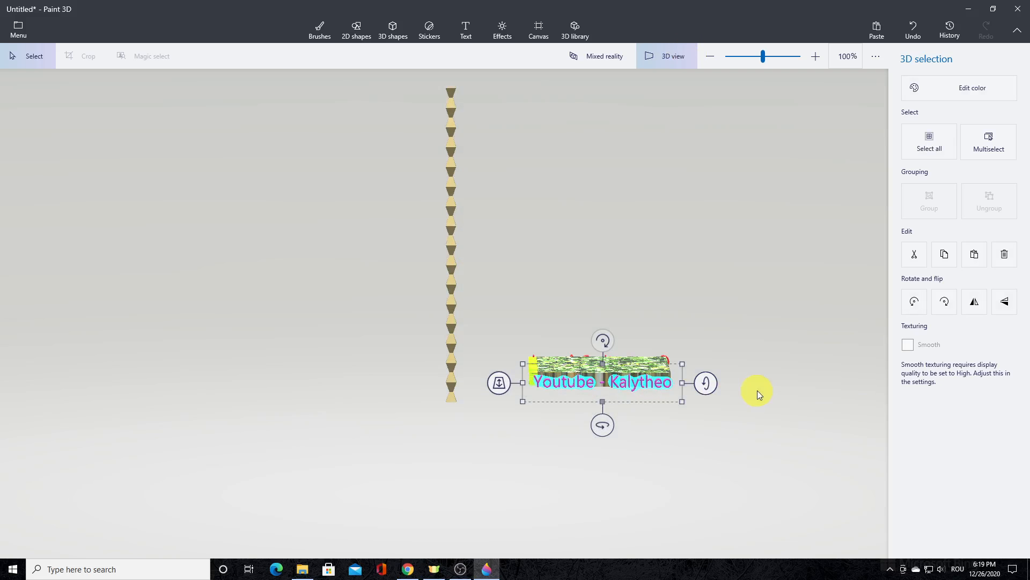
pyautogui.moveTo(759, 390); pyautogui.dragTo(652, 83)
pyautogui.click(671, 57)
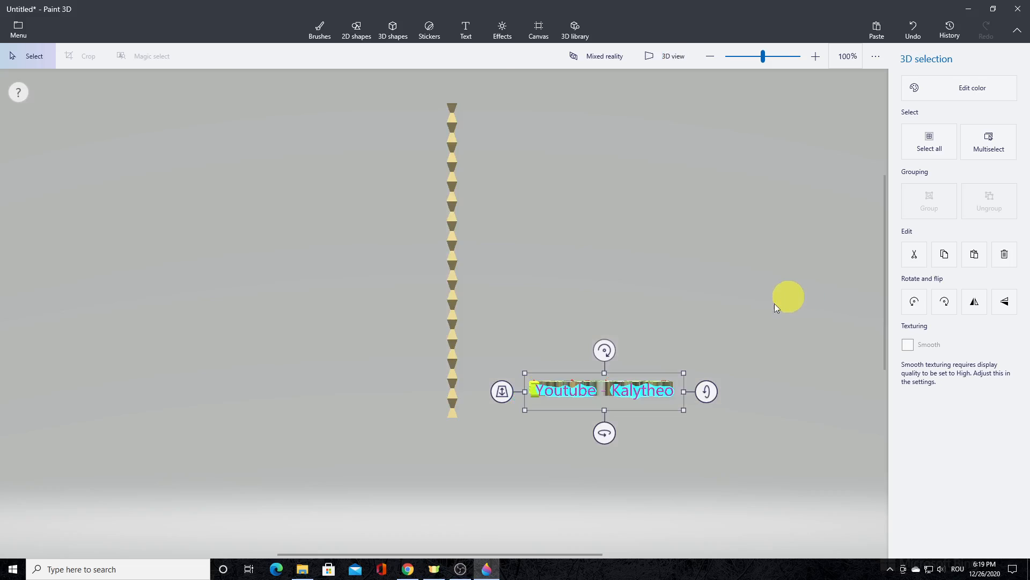
pyautogui.click(737, 316)
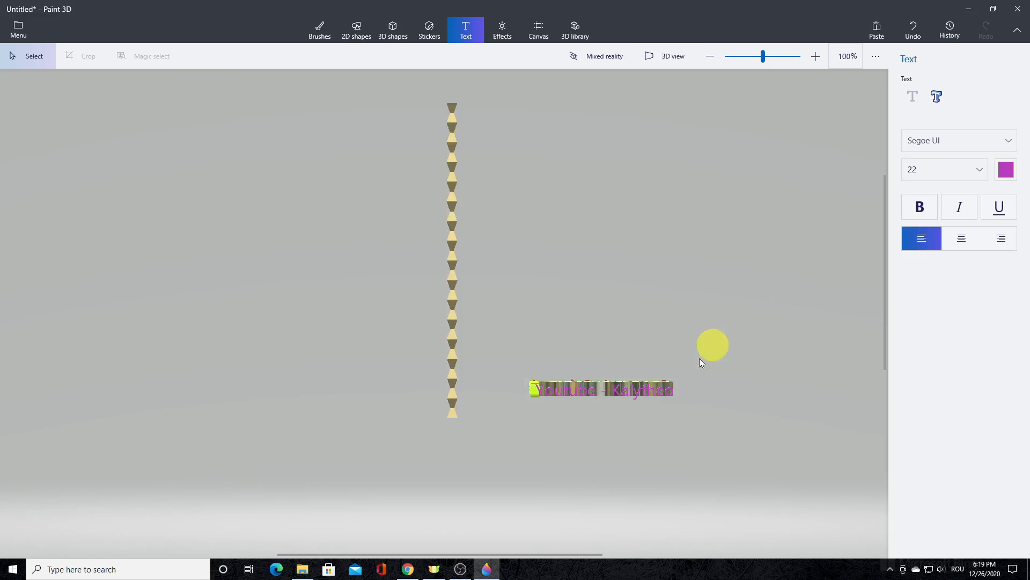
# - Recolor the "Youtube - Kalytheo" text on the slab's front edge to light turquoise
pyautogui.click(643, 391)
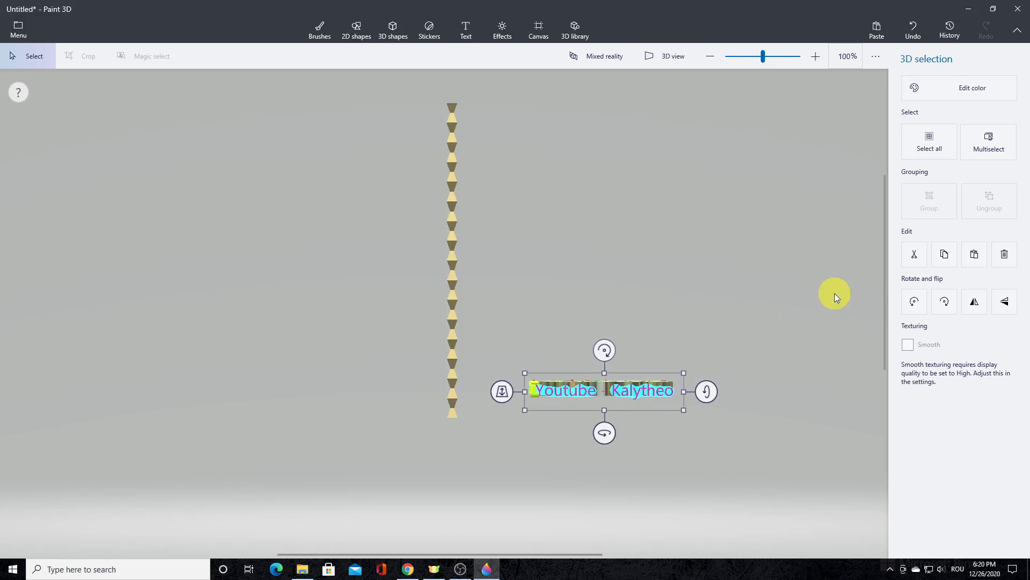
pyautogui.click(466, 30)
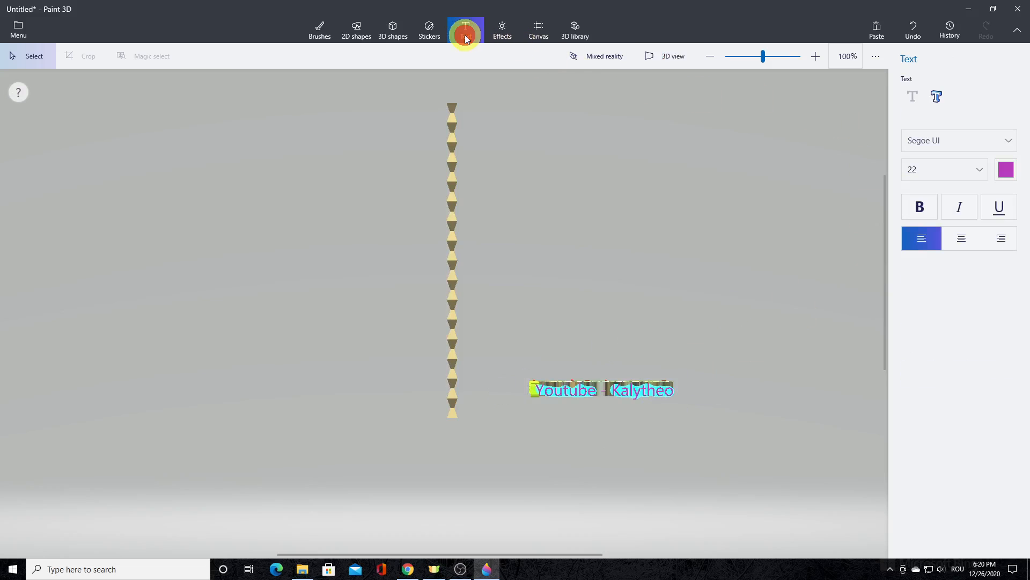
pyautogui.click(602, 392)
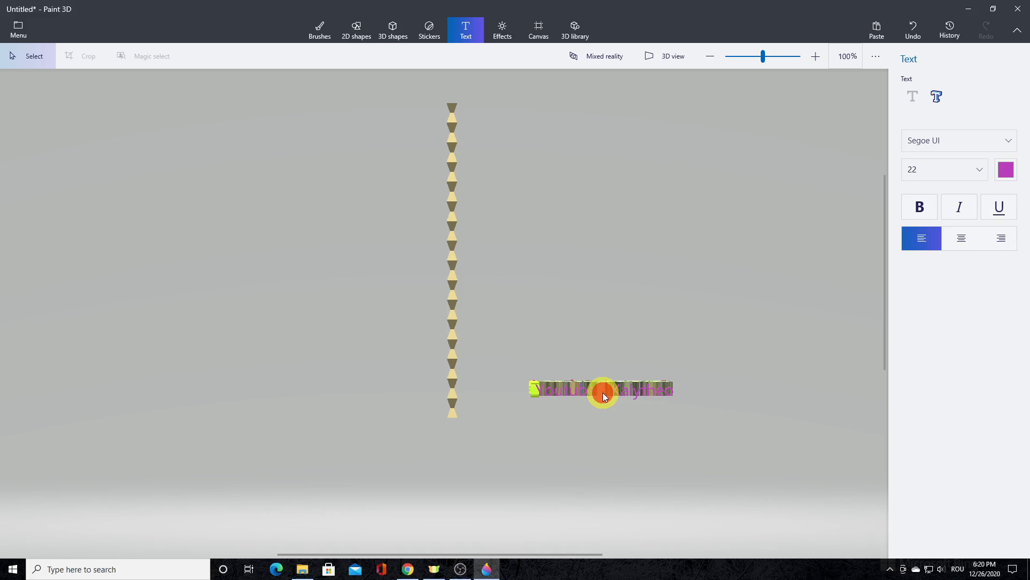
pyautogui.click(647, 390)
pyautogui.click(658, 397)
pyautogui.click(651, 382)
pyautogui.click(644, 388)
pyautogui.click(644, 388)
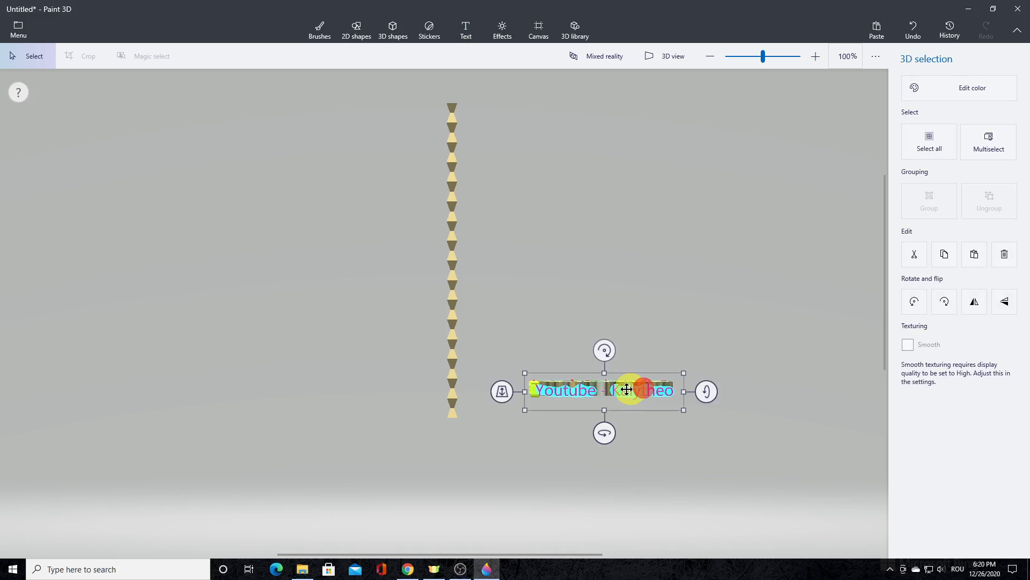
pyautogui.click(917, 91)
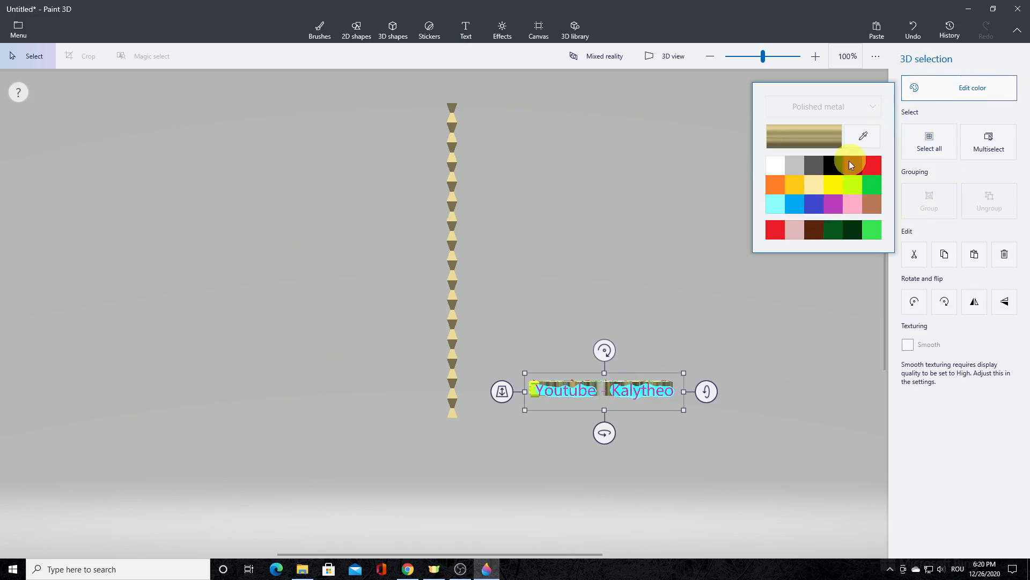
pyautogui.click(777, 205)
pyautogui.click(715, 332)
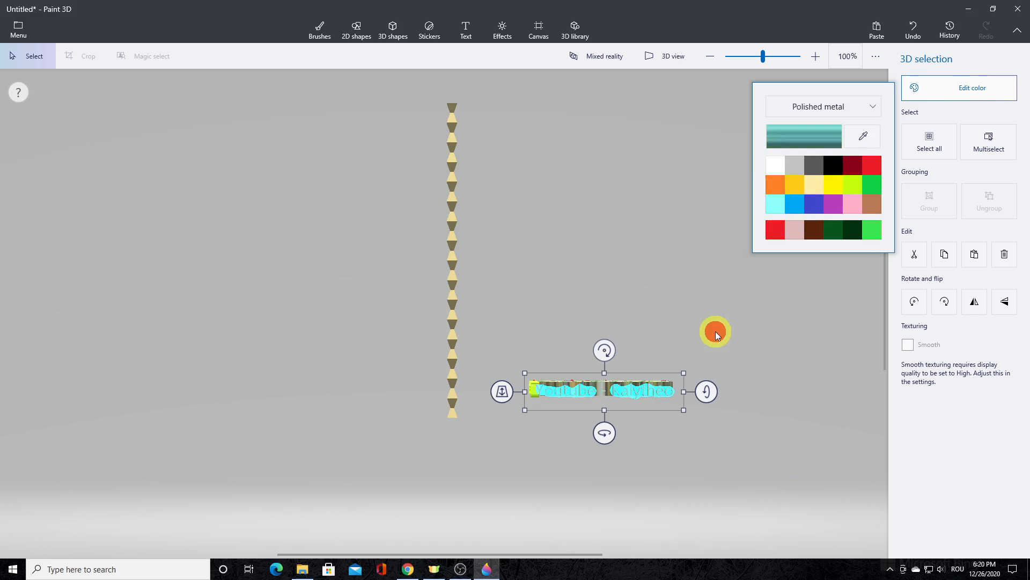
# - Change the "Youtube - Kalytheo" text's color to very dark green
pyautogui.click(649, 393)
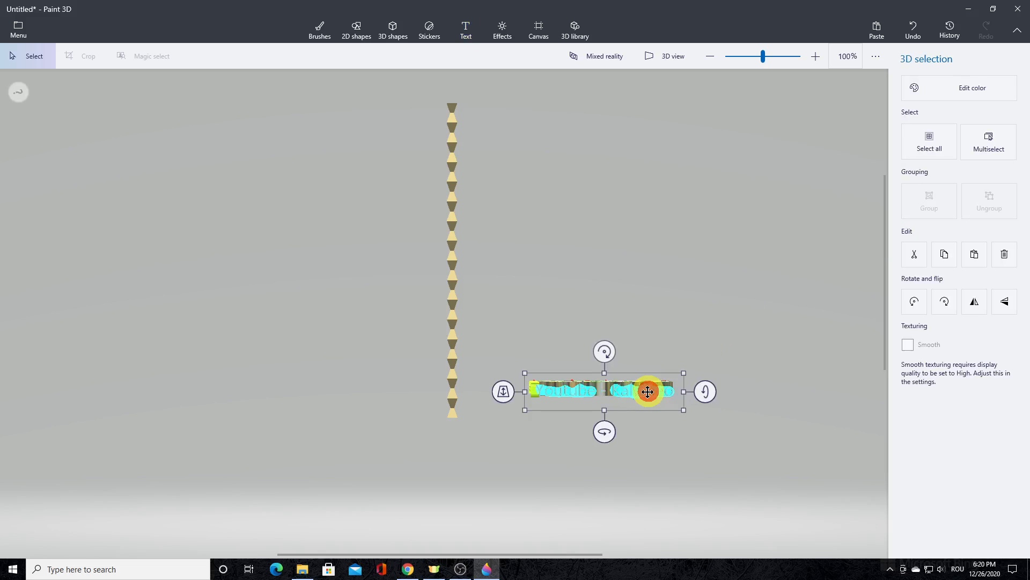
pyautogui.click(921, 91)
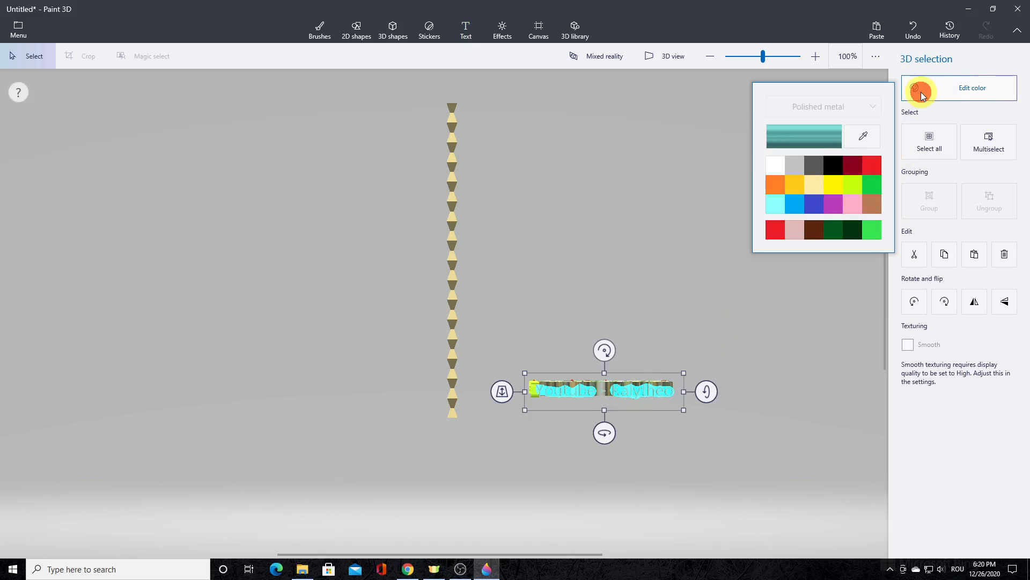
pyautogui.click(854, 232)
pyautogui.click(755, 328)
# - Select only the "Youtube - Kalytheo" text, separate from the slab, and set its color to white
pyautogui.click(651, 395)
pyautogui.click(629, 387)
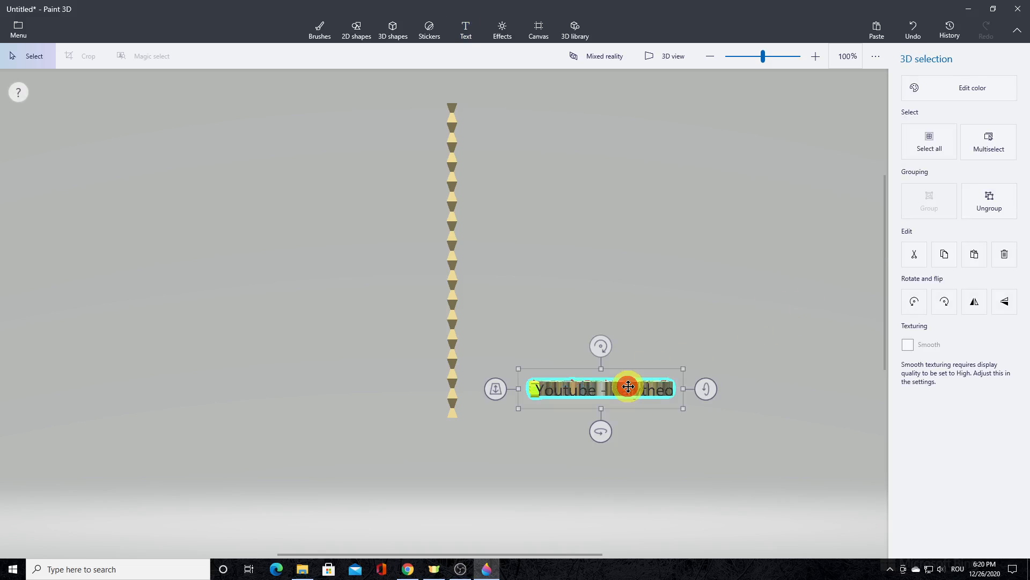
pyautogui.click(625, 389)
pyautogui.click(606, 414)
pyautogui.moveTo(613, 393); pyautogui.dragTo(615, 396)
pyautogui.click(938, 91)
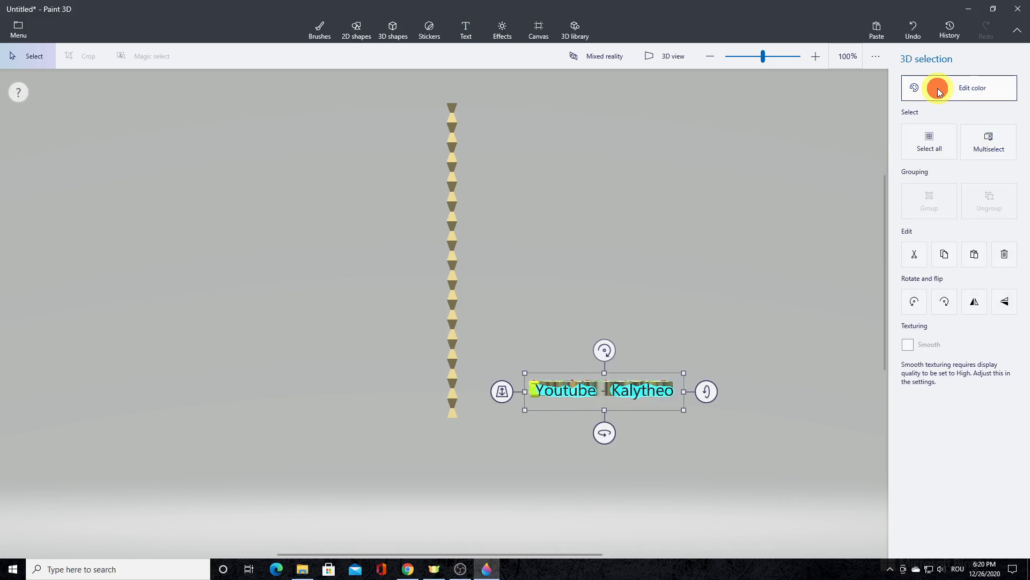
pyautogui.click(778, 168)
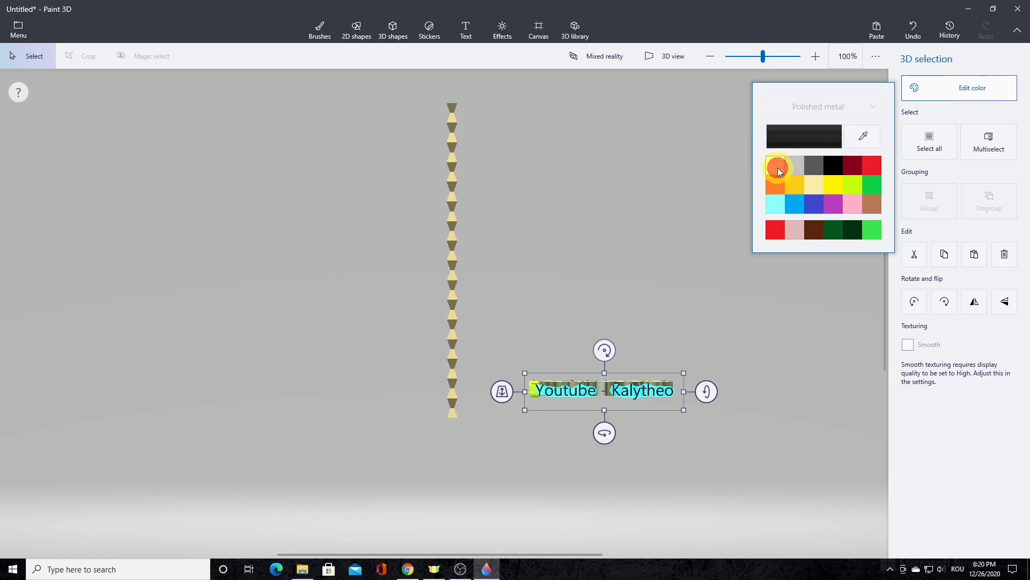
pyautogui.click(690, 310)
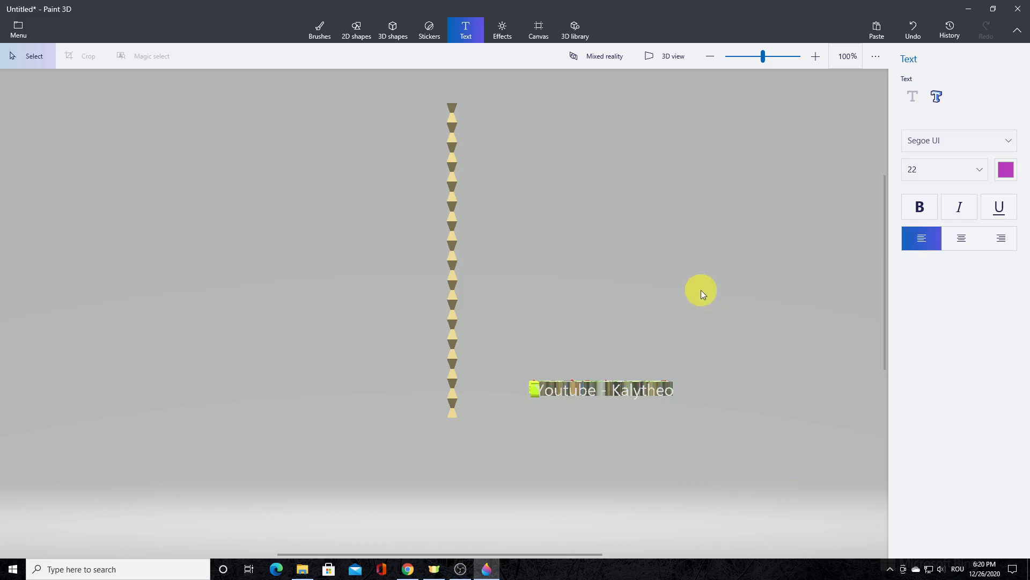
# - Group the white text with the slab and rotate the group a quarter turn about its vertical axis so the blank edge faces front
pyautogui.moveTo(514, 340); pyautogui.dragTo(711, 413)
pyautogui.click(937, 201)
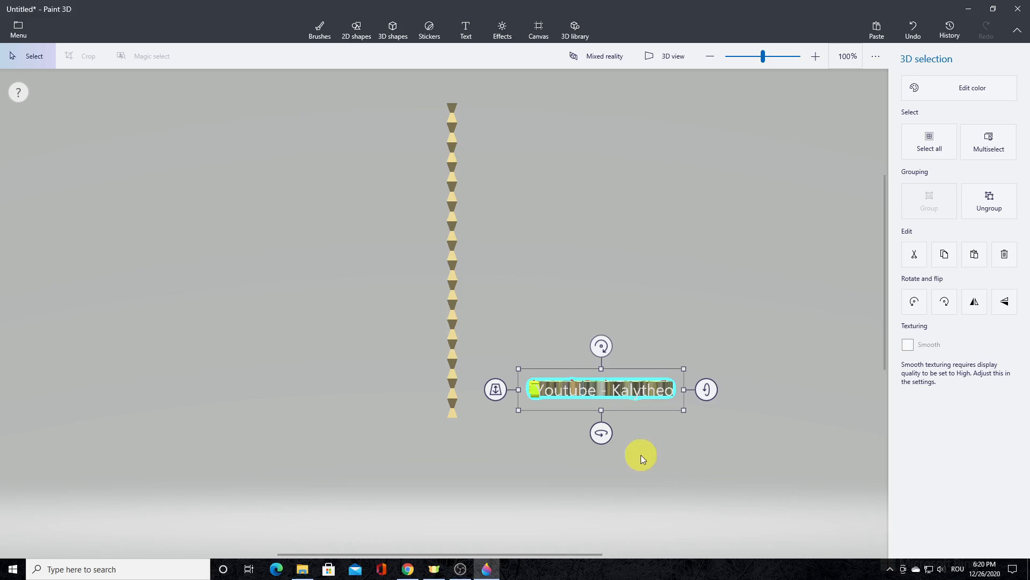
pyautogui.moveTo(600, 432); pyautogui.dragTo(529, 443)
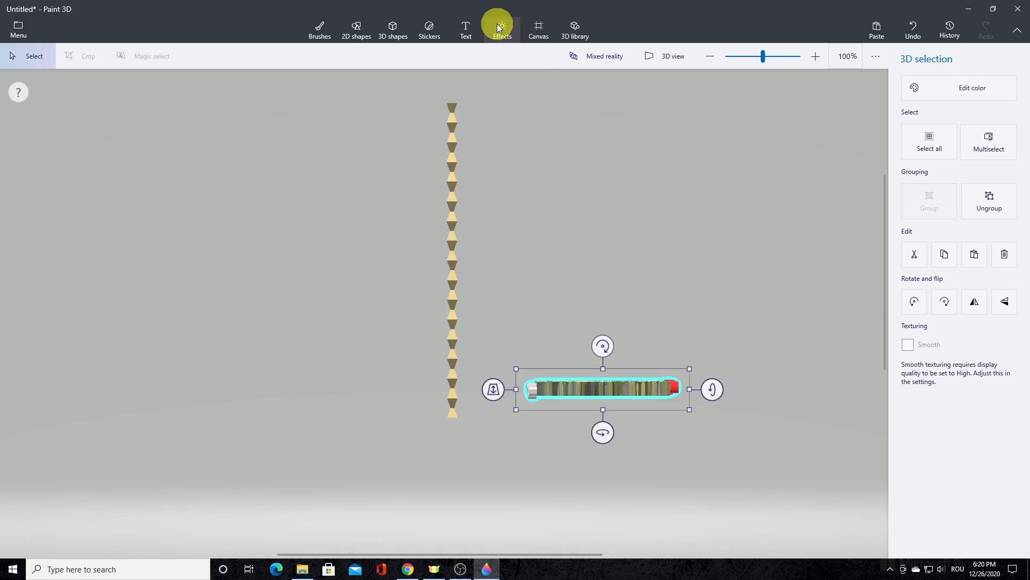
# - Add purple 3D text reading "Infinity Column" at size 22 above the slab
pyautogui.click(465, 28)
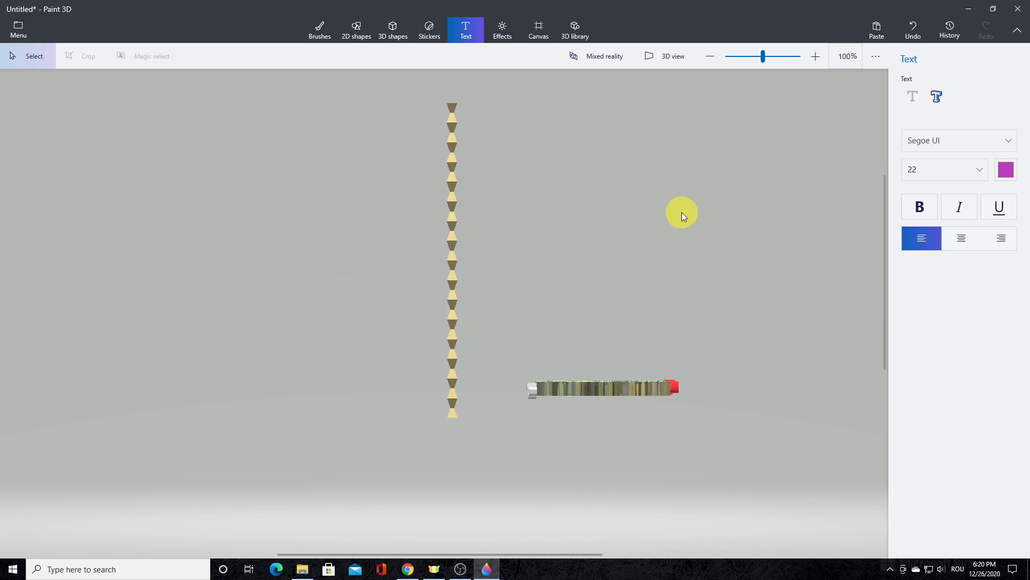
pyautogui.click(937, 97)
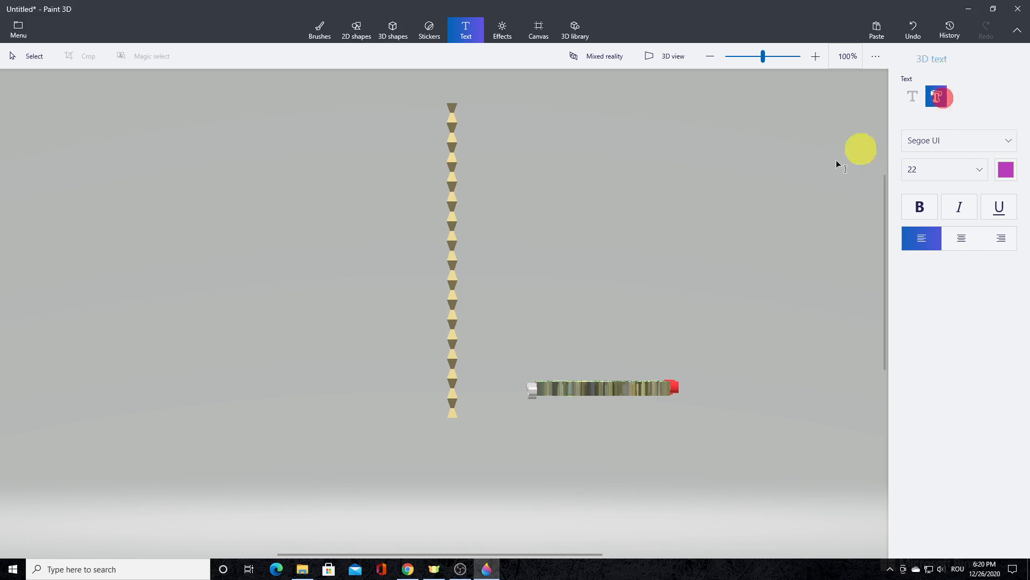
pyautogui.click(555, 268)
pyautogui.write('In')
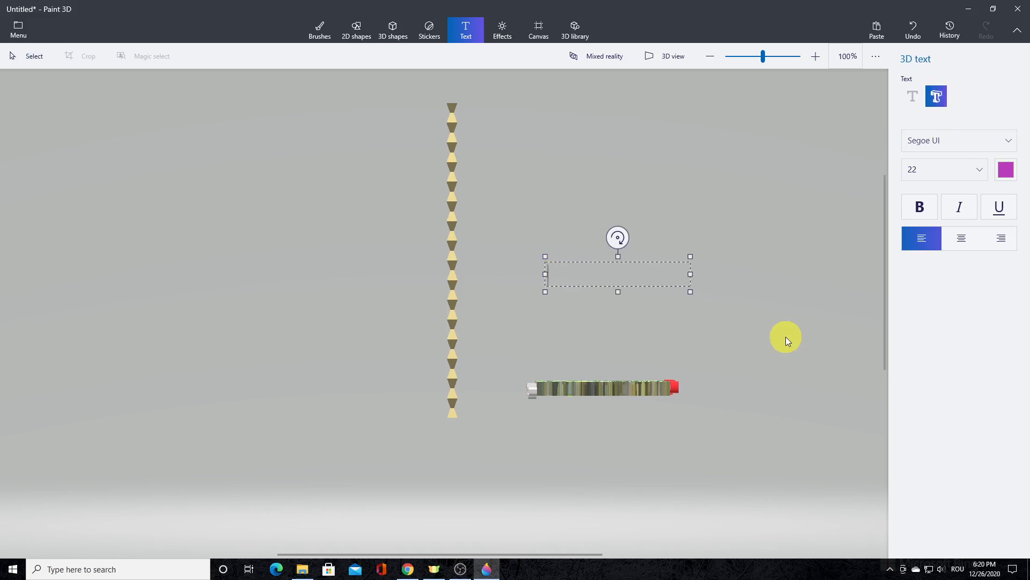
pyautogui.write('finity Column')
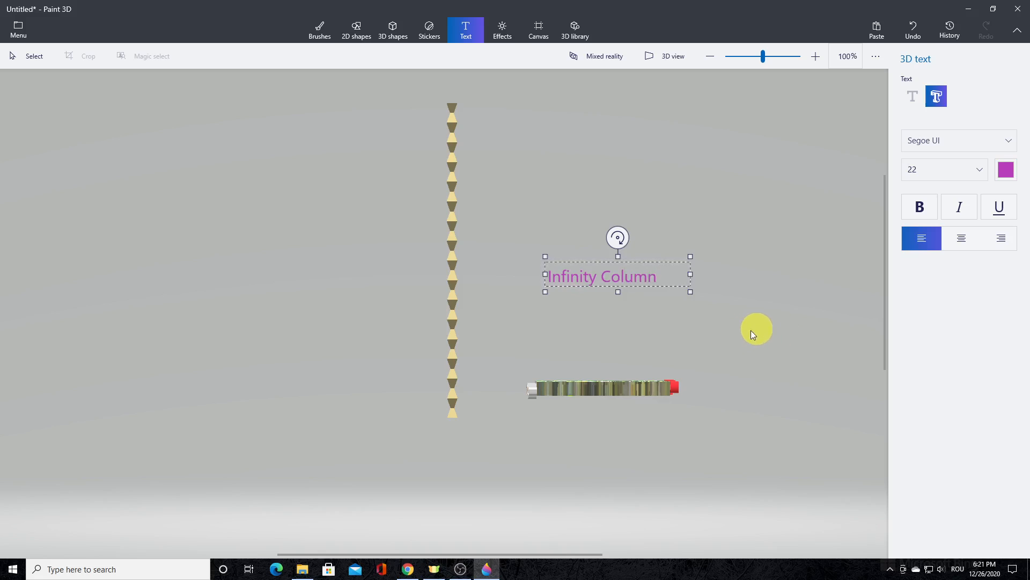
pyautogui.click(722, 322)
# - Place the "Infinity Column" text centered on the slab's blank front edge, adjust its depth, and check the fit from other angles
pyautogui.moveTo(635, 259)
pyautogui.mouseDown()
pyautogui.moveTo(616, 276)
pyautogui.moveTo(617, 356)
pyautogui.moveTo(605, 394)
pyautogui.mouseUp()
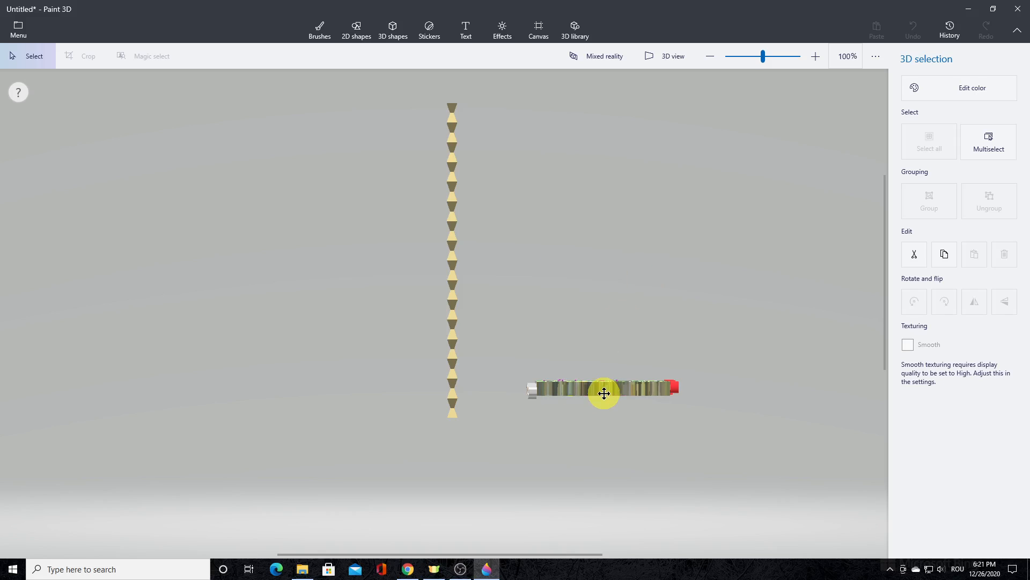
pyautogui.moveTo(508, 389); pyautogui.dragTo(490, 423)
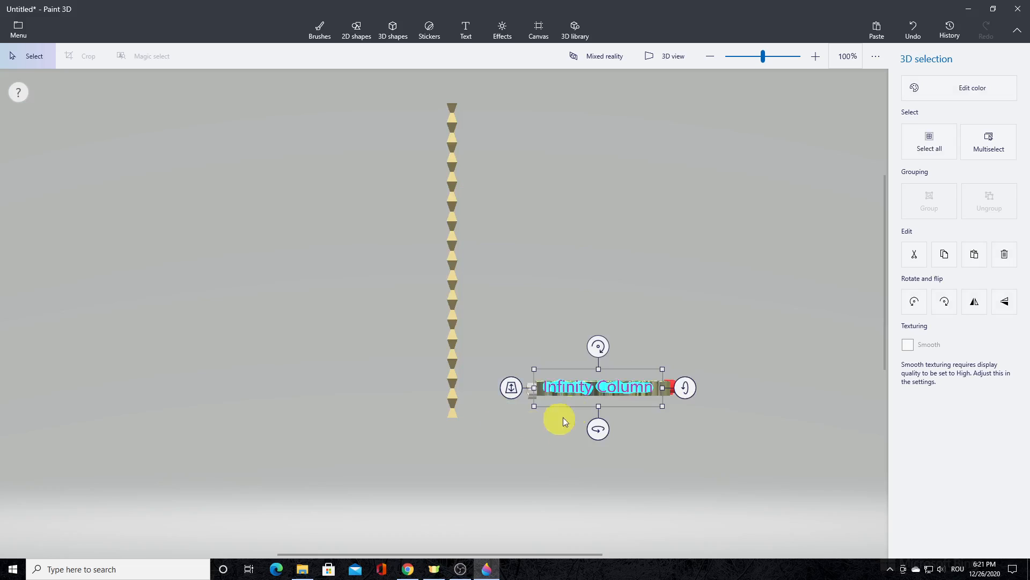
pyautogui.click(592, 391)
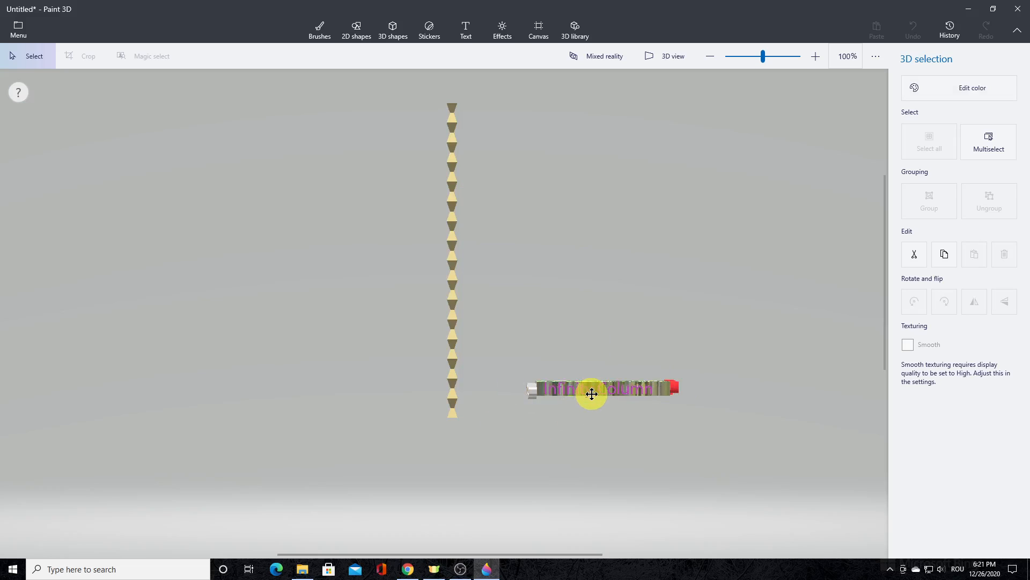
pyautogui.click(593, 393)
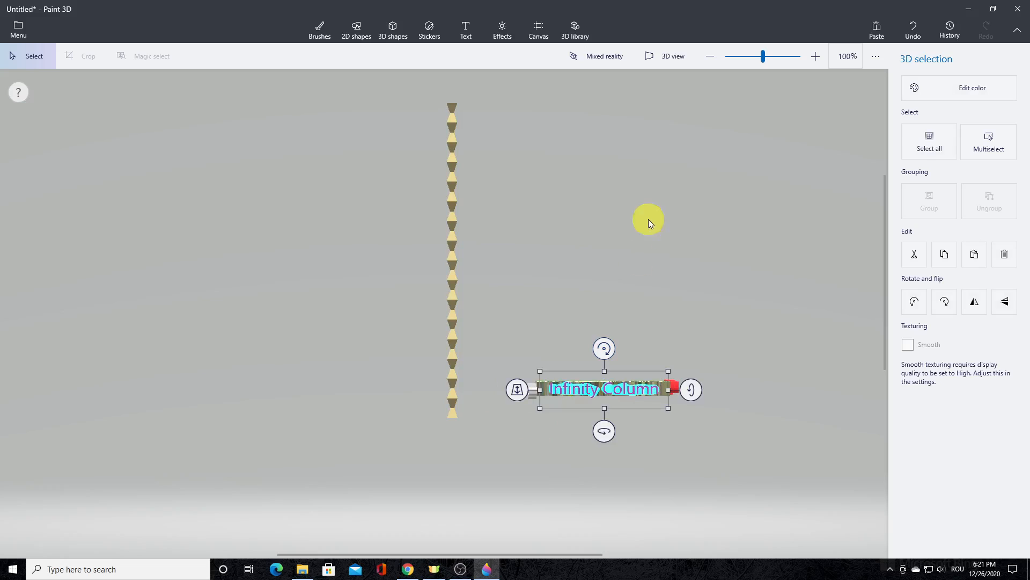
pyautogui.click(674, 55)
pyautogui.moveTo(810, 440); pyautogui.dragTo(414, 372)
pyautogui.moveTo(375, 405); pyautogui.dragTo(351, 406, button='right')
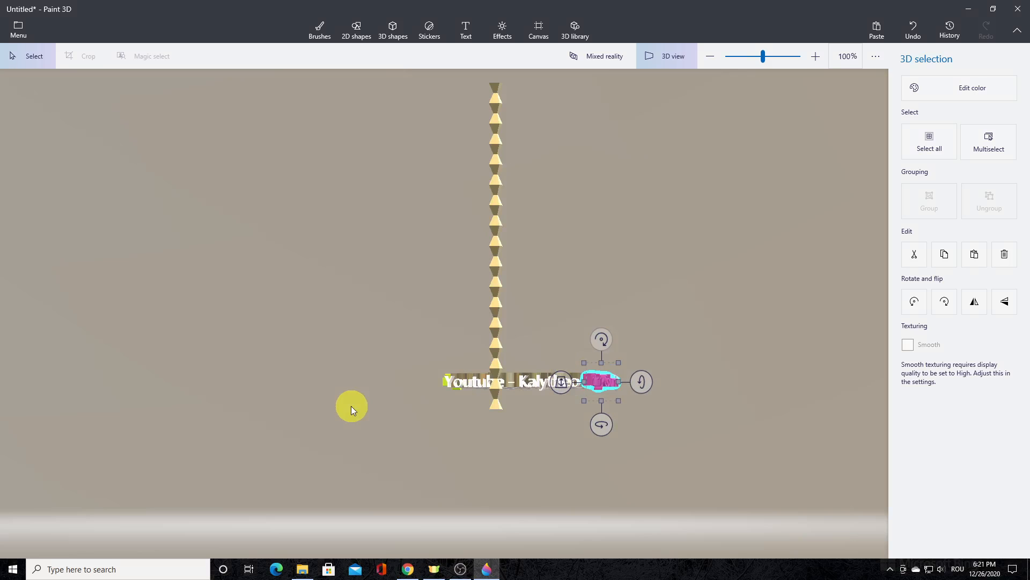
pyautogui.moveTo(460, 427); pyautogui.dragTo(630, 412, button='right')
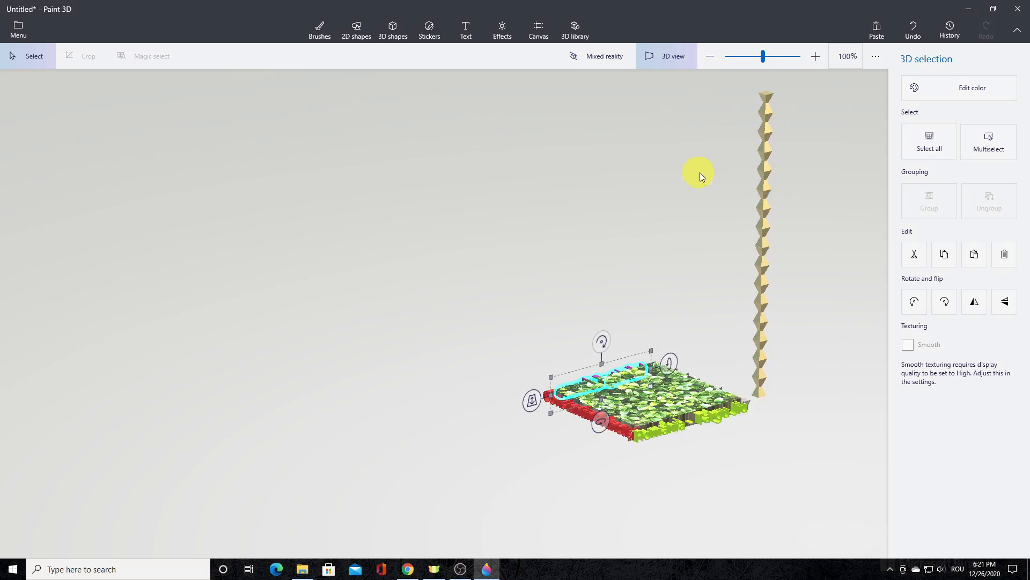
pyautogui.click(647, 56)
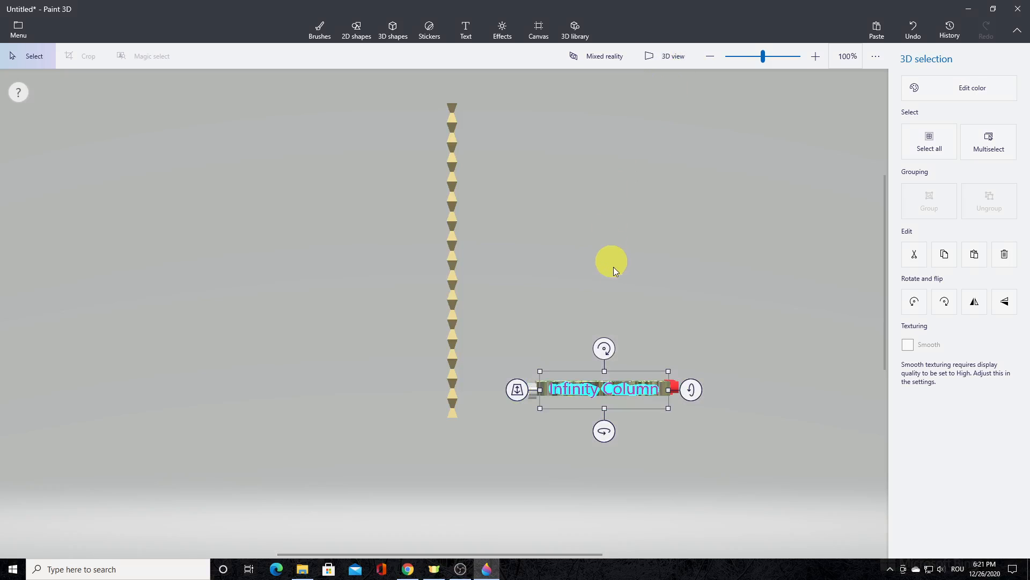
# - Group the "Infinity Column" text with the slab and move the group directly under the foot of the column
pyautogui.press('t')
pyautogui.moveTo(496, 343); pyautogui.dragTo(750, 441)
pyautogui.click(930, 198)
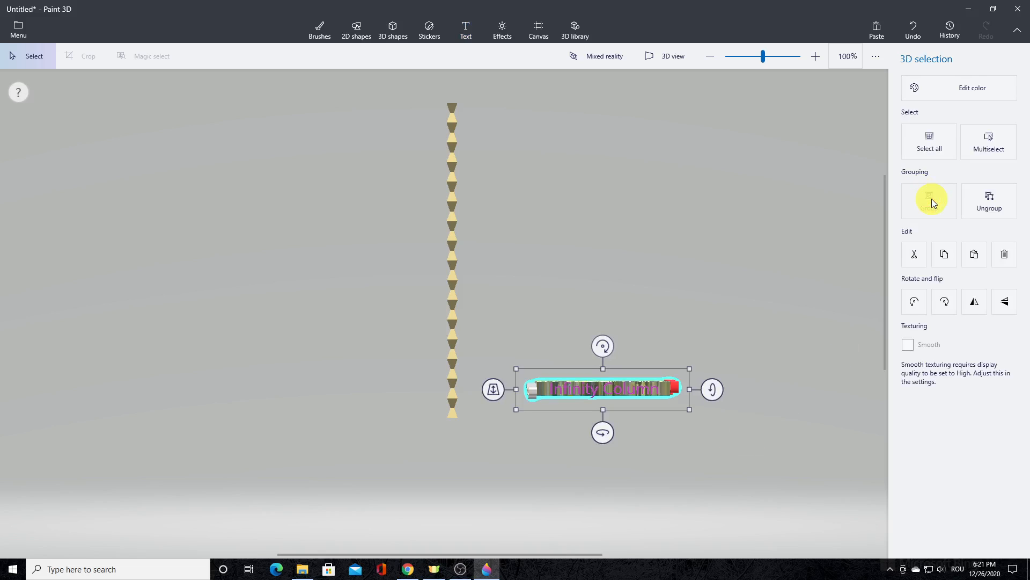
pyautogui.moveTo(598, 389); pyautogui.dragTo(449, 434)
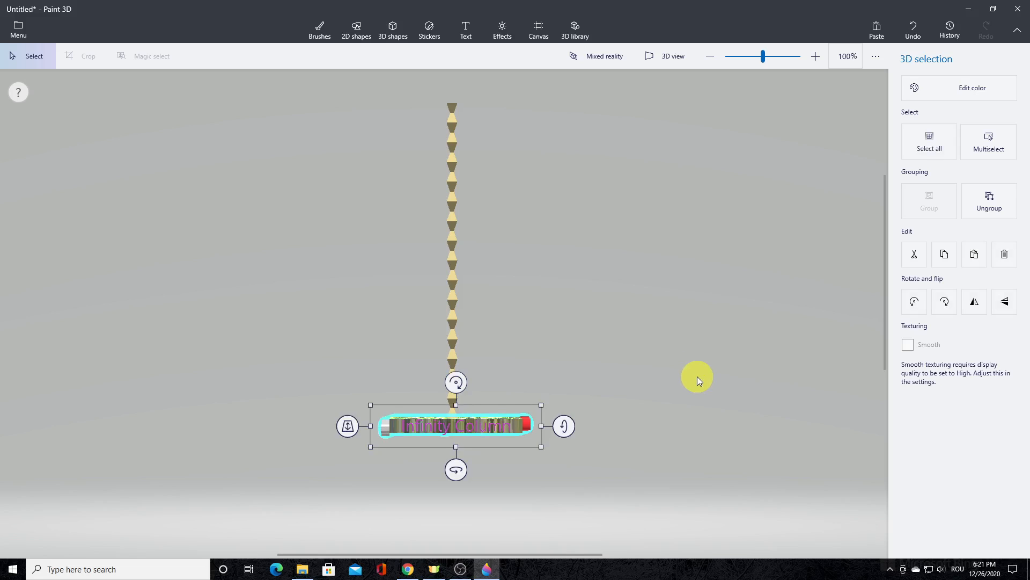
pyautogui.click(674, 54)
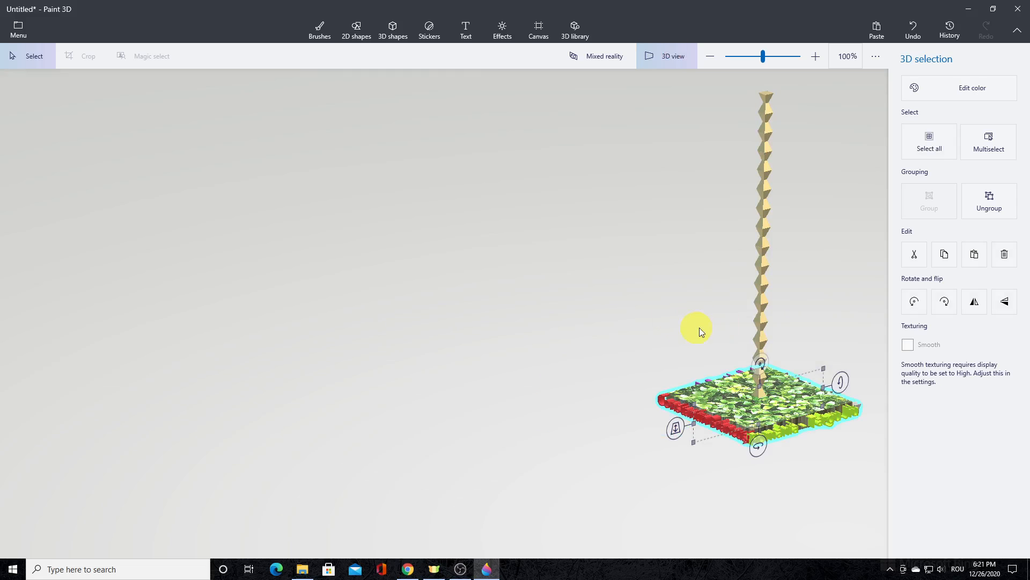
pyautogui.moveTo(841, 325); pyautogui.dragTo(501, 314)
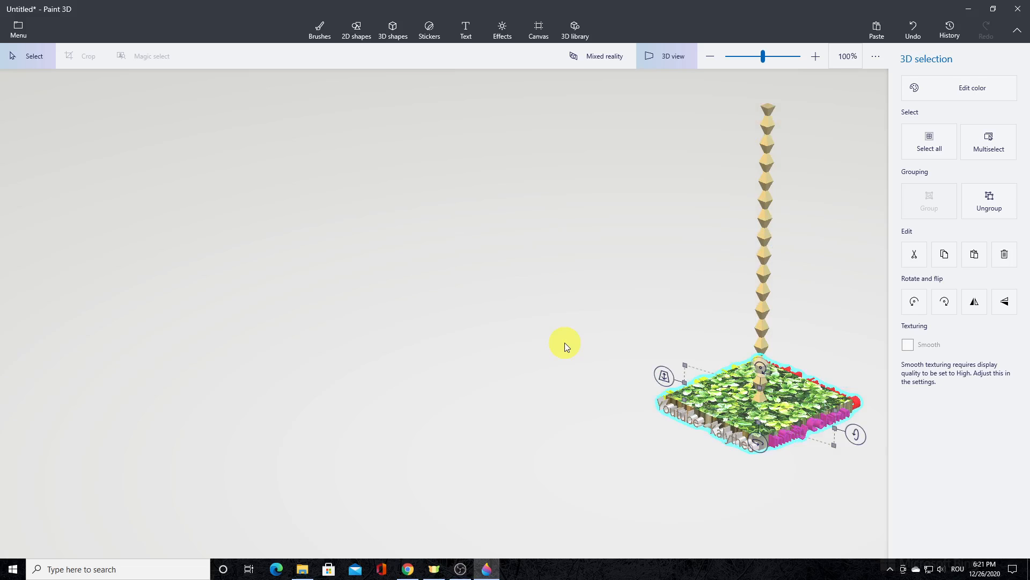
pyautogui.moveTo(565, 343); pyautogui.dragTo(628, 295)
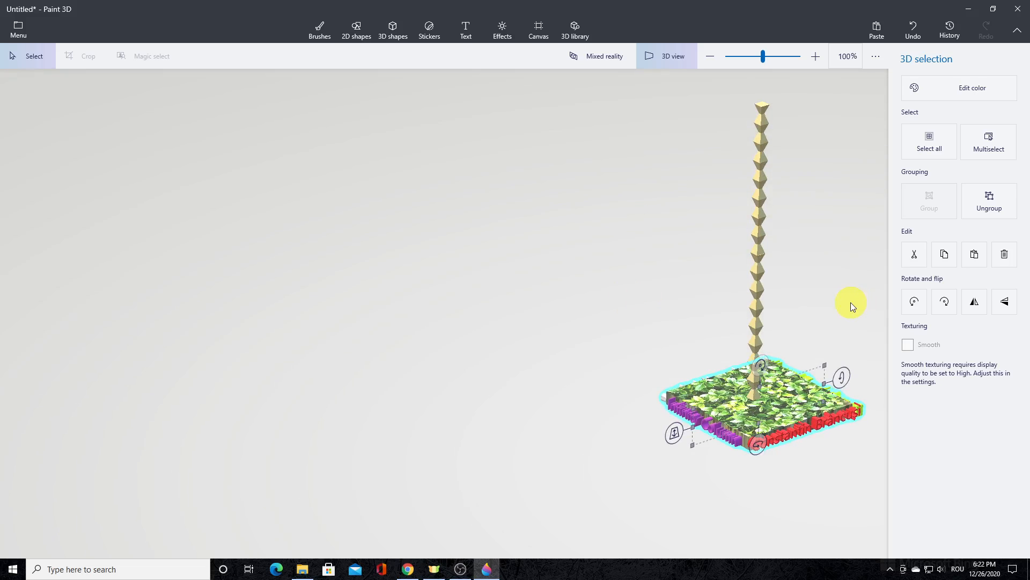
pyautogui.moveTo(819, 303); pyautogui.dragTo(719, 304)
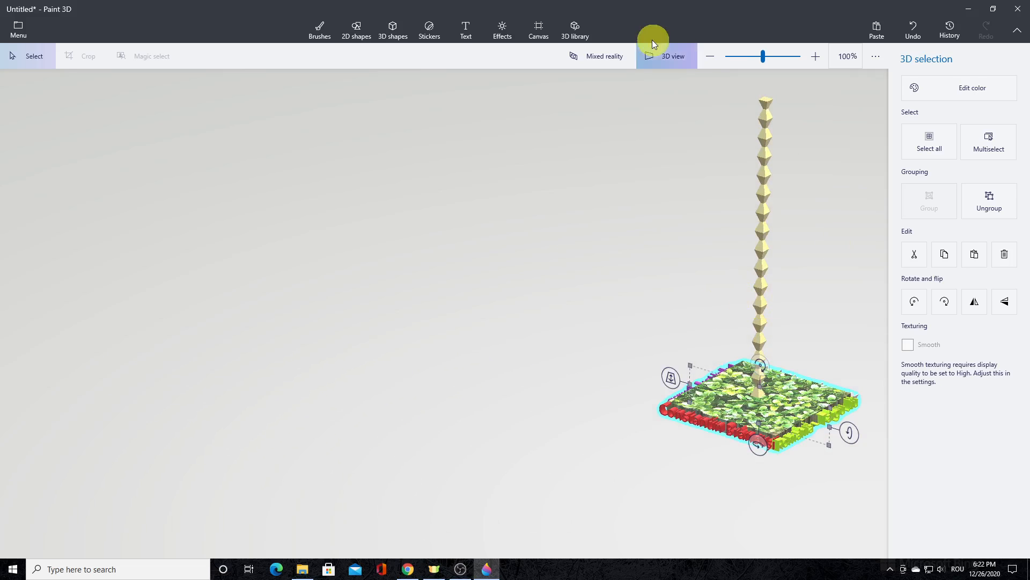
pyautogui.click(671, 63)
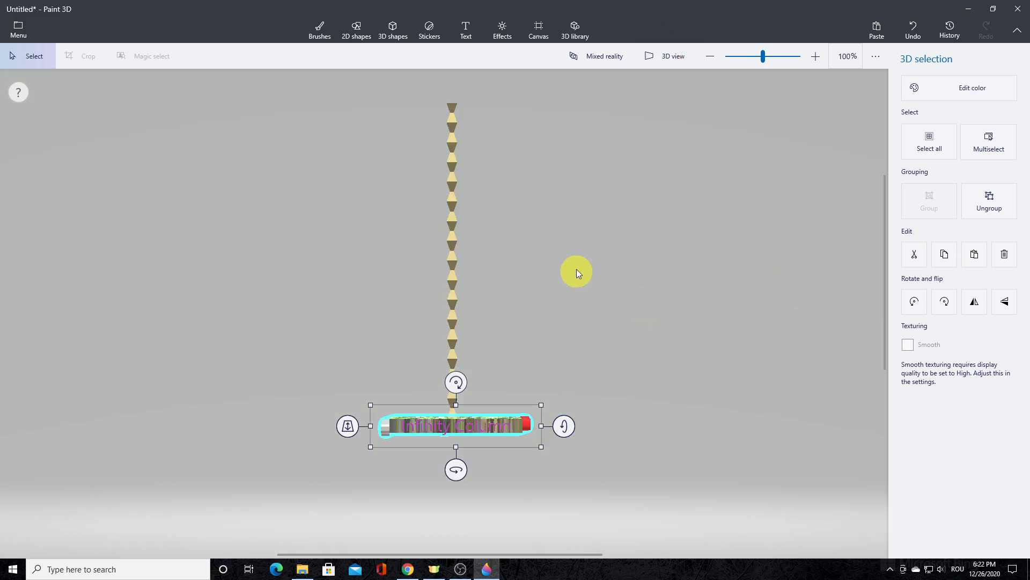
# - Group the column with the base slab and tilt and turn the group so the slab's upper face shows and the column stands upright
pyautogui.moveTo(289, 90); pyautogui.dragTo(674, 471)
pyautogui.click(930, 209)
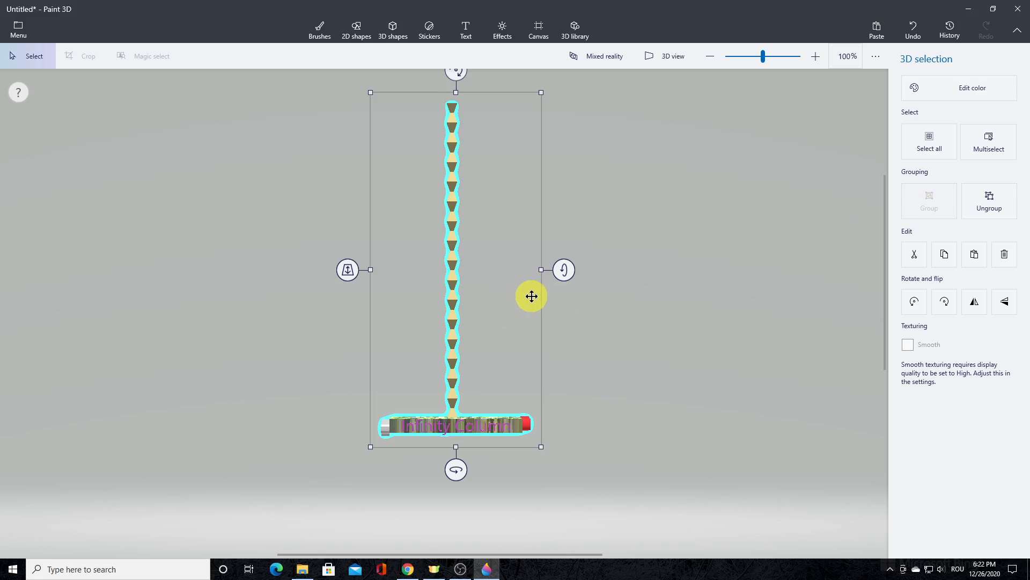
pyautogui.moveTo(564, 269); pyautogui.dragTo(561, 281)
pyautogui.moveTo(456, 477); pyautogui.dragTo(436, 484)
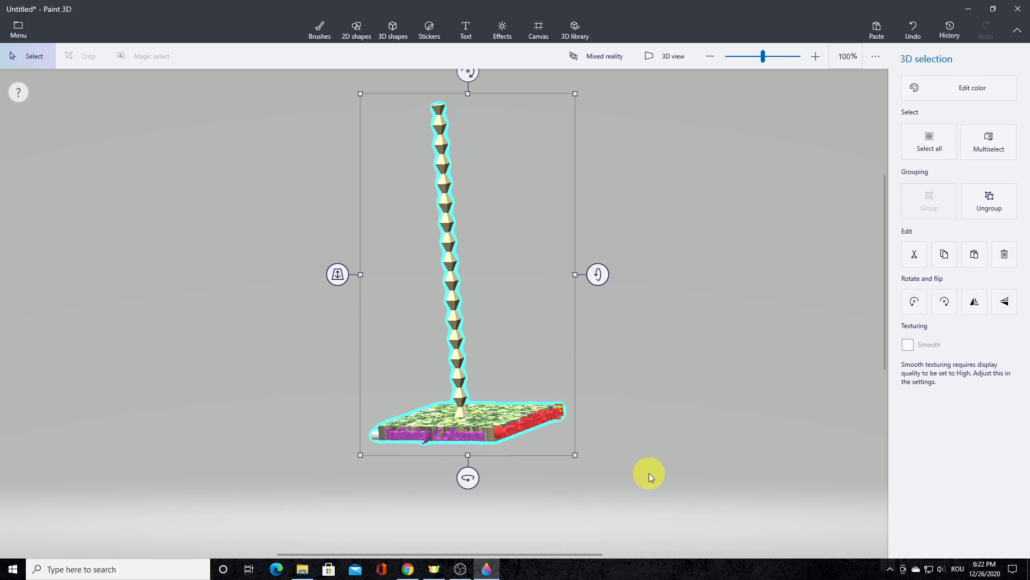
pyautogui.moveTo(470, 478); pyautogui.dragTo(473, 481)
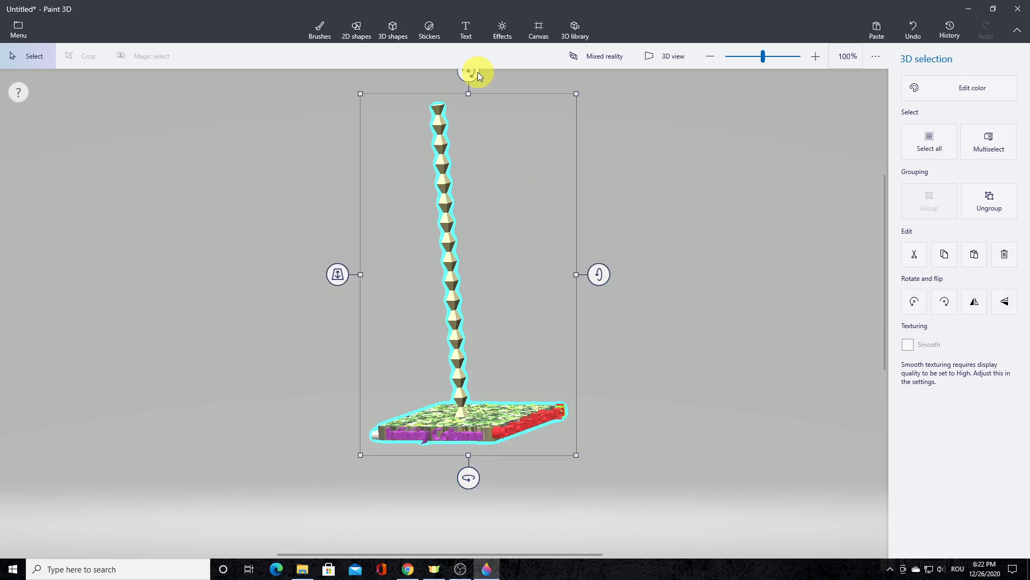
pyautogui.moveTo(600, 274); pyautogui.dragTo(614, 274)
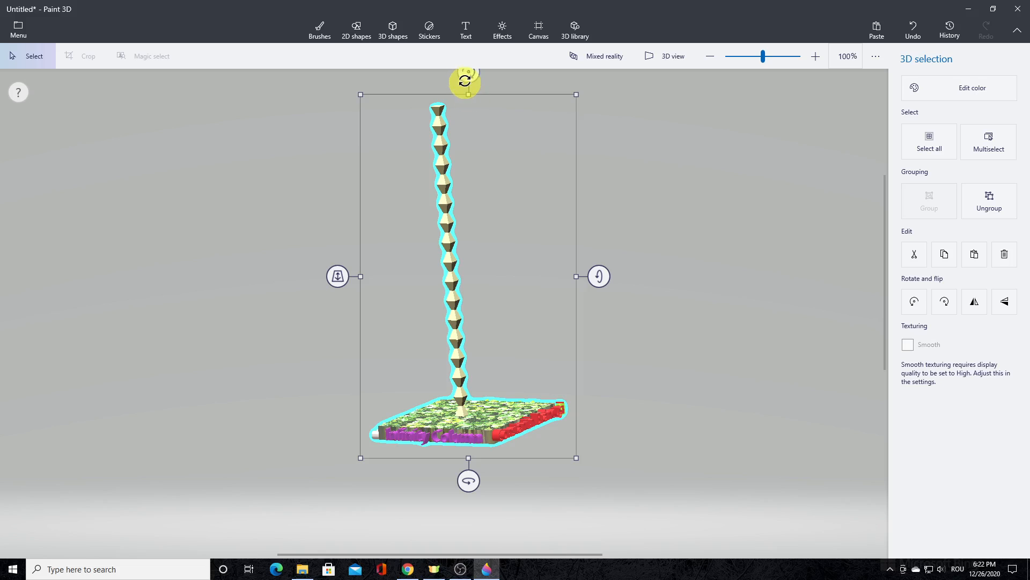
pyautogui.moveTo(467, 73)
pyautogui.mouseDown()
pyautogui.moveTo(488, 76)
pyautogui.moveTo(484, 85)
pyautogui.mouseUp()
pyautogui.click(735, 184)
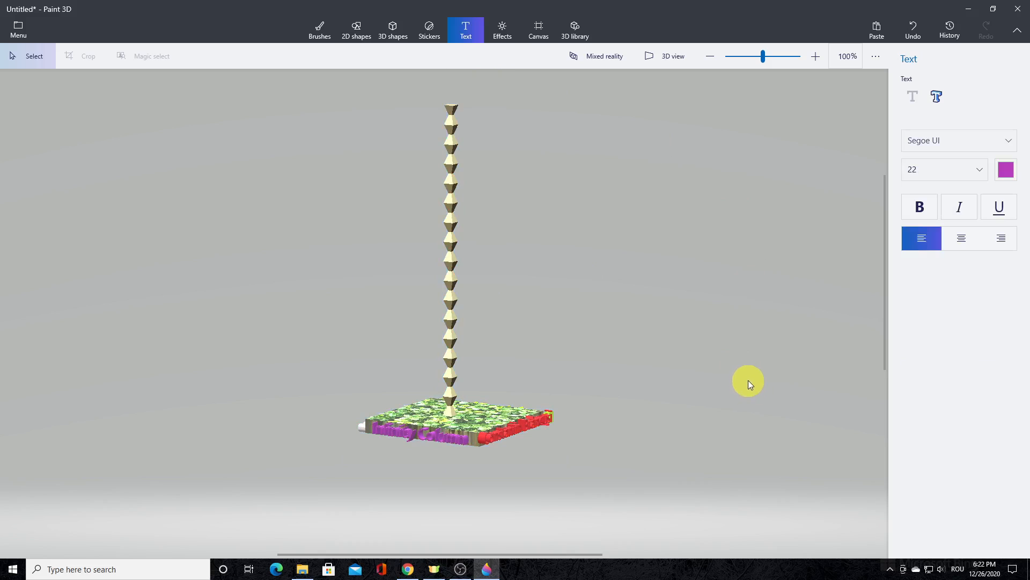
# - Try a dark blue filter, apply the Day (Minecraft) filter instead, and shift the light toward the model's upper left
pyautogui.click(503, 31)
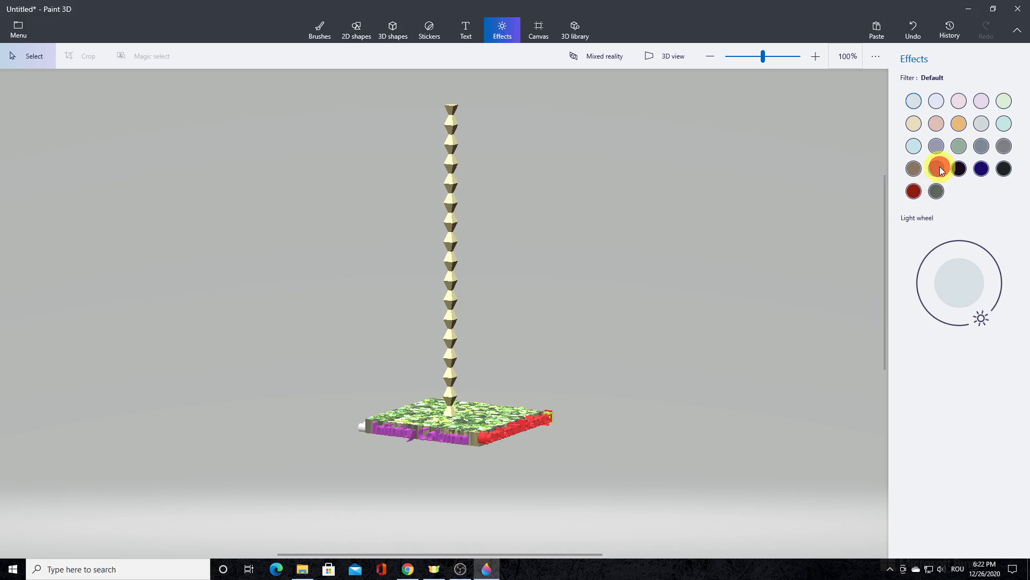
pyautogui.click(939, 169)
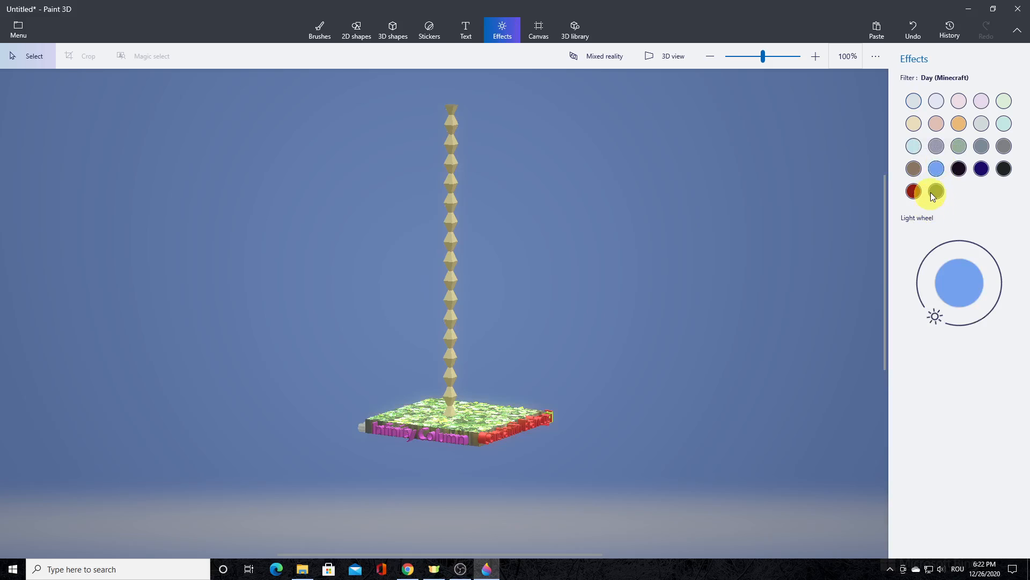
pyautogui.click(981, 169)
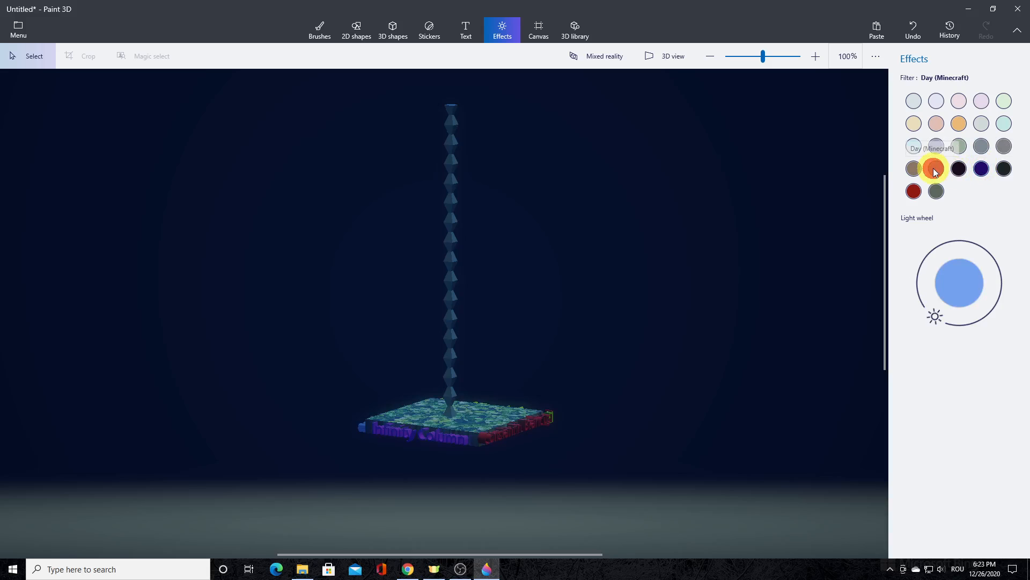
pyautogui.click(934, 170)
pyautogui.moveTo(988, 304)
pyautogui.mouseDown()
pyautogui.moveTo(997, 283)
pyautogui.moveTo(993, 314)
pyautogui.moveTo(978, 329)
pyautogui.moveTo(924, 329)
pyautogui.moveTo(899, 283)
pyautogui.moveTo(931, 253)
pyautogui.moveTo(916, 286)
pyautogui.moveTo(922, 269)
pyautogui.mouseUp()
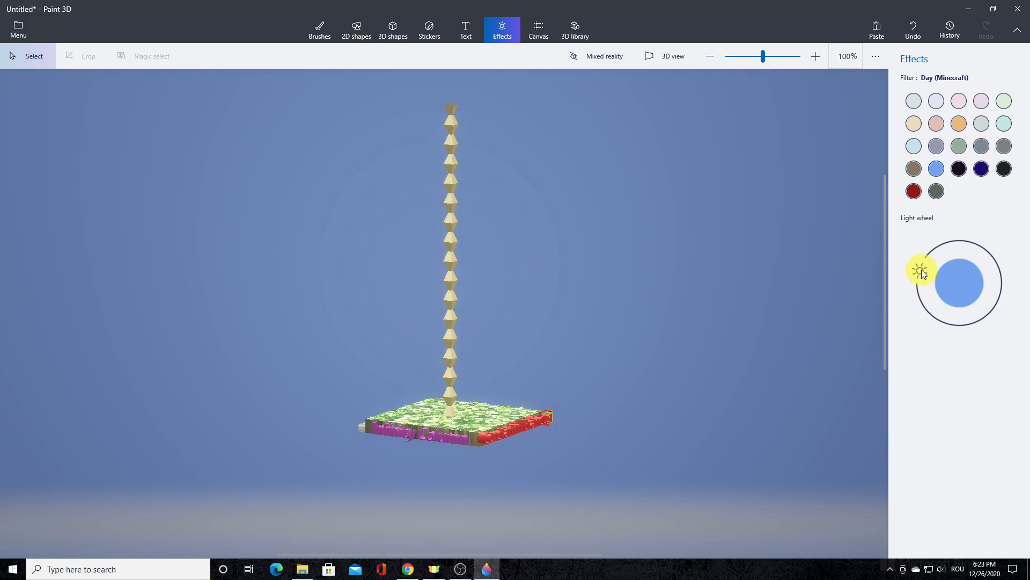
pyautogui.click(15, 27)
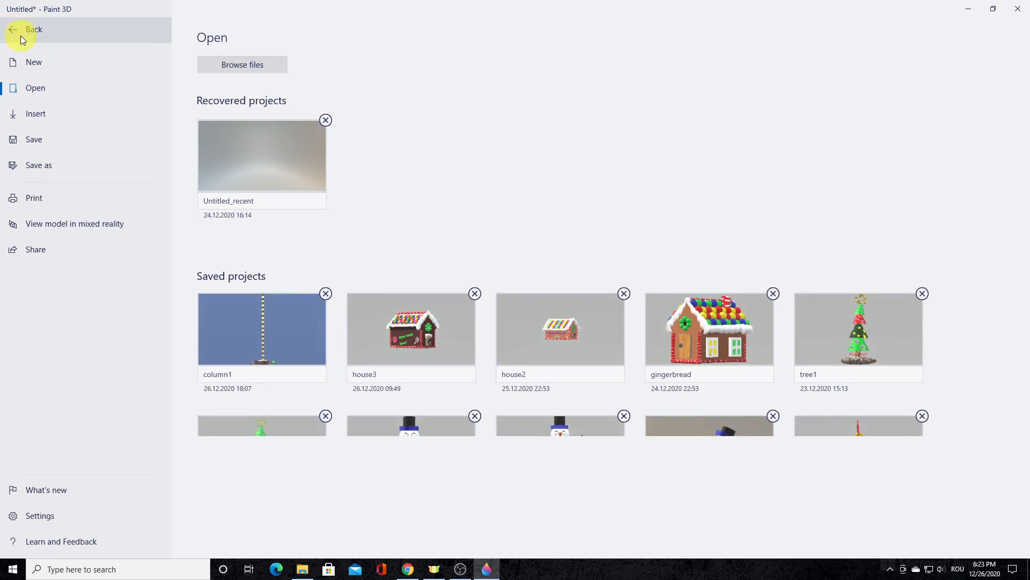
pyautogui.click(50, 172)
pyautogui.click(348, 103)
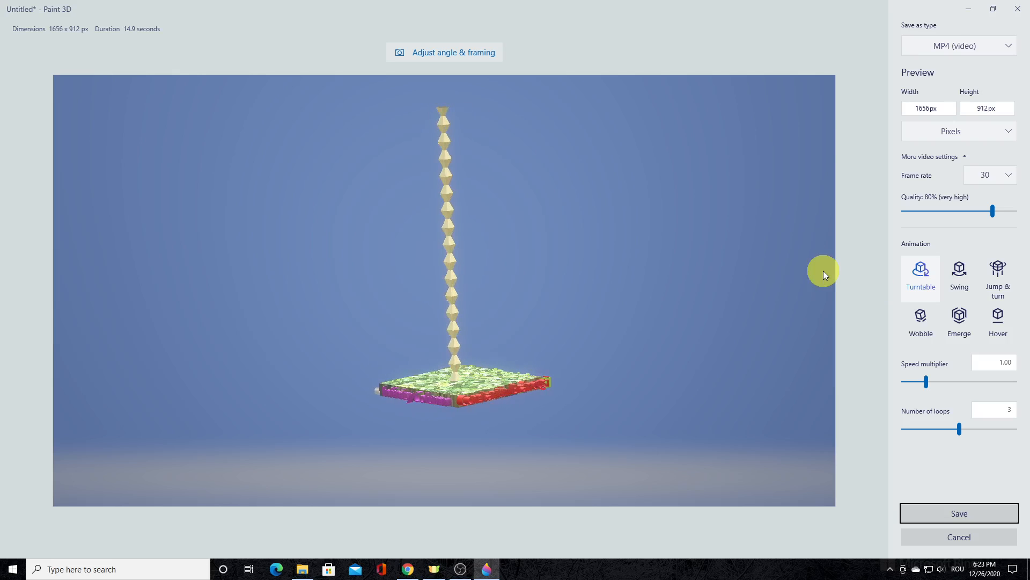
pyautogui.click(983, 539)
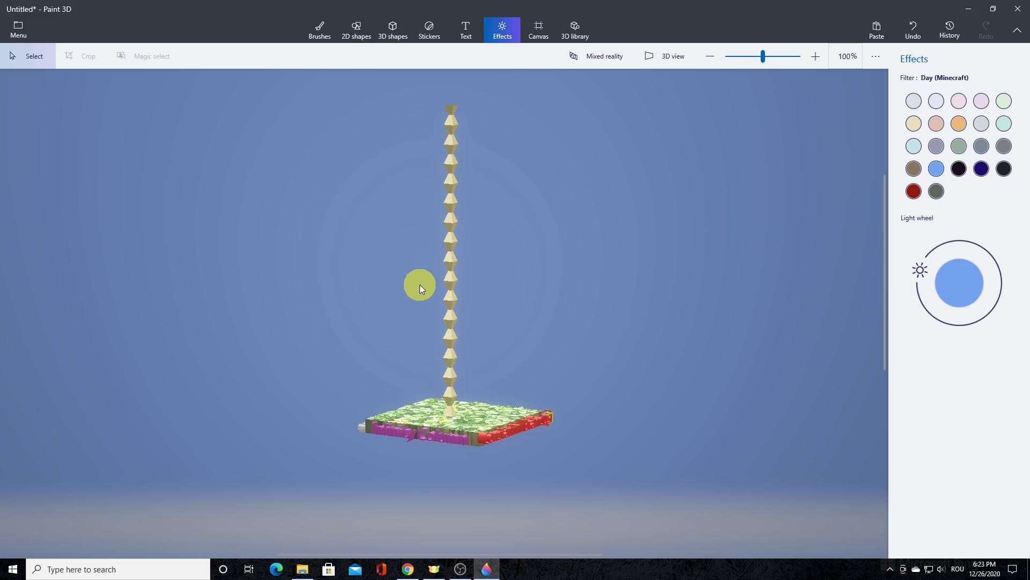
# - Undo the light and filter changes, the tilting and grouping of the model, and the slab's move under the column
pyautogui.click(909, 25)
pyautogui.click(909, 25)
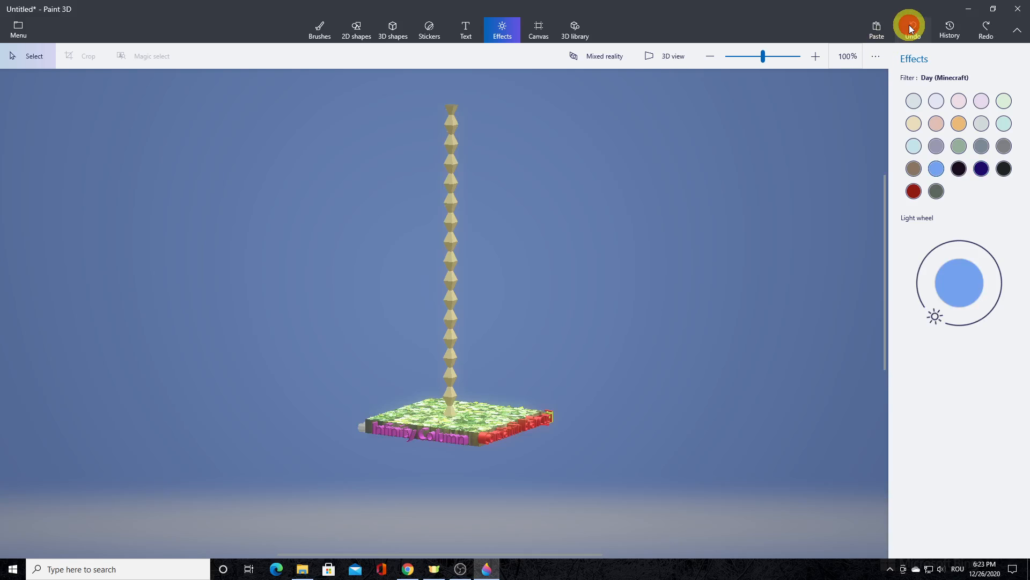
pyautogui.click(909, 24)
pyautogui.click(909, 25)
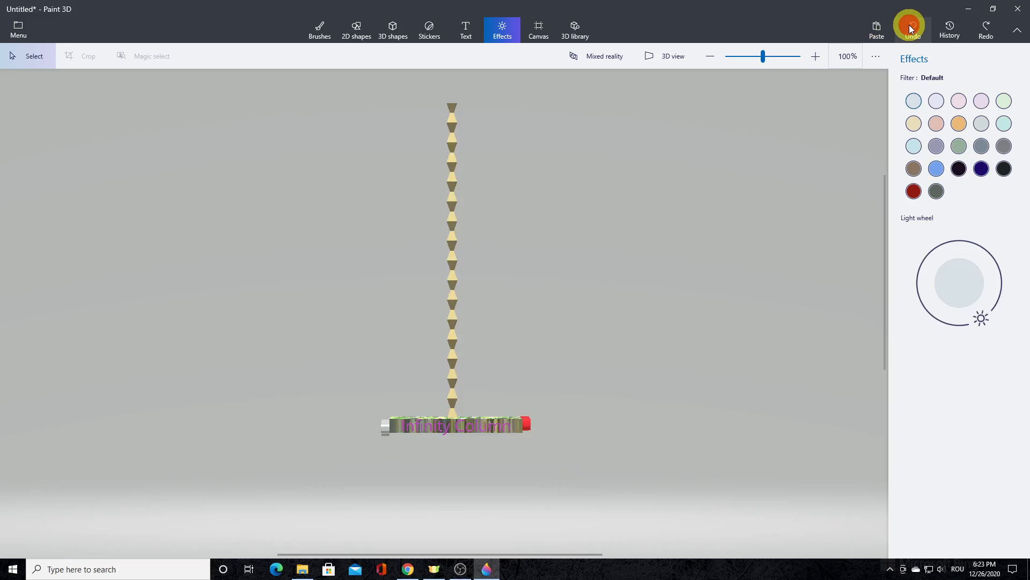
pyautogui.click(909, 25)
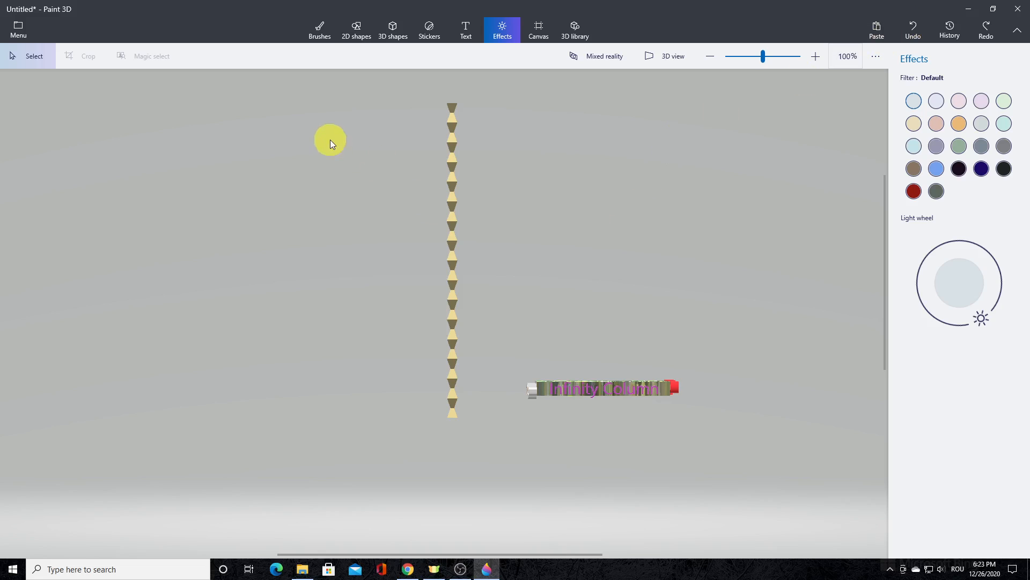
# - Move the slab group back directly under the column's foot and check its alignment from several angles in 3D
pyautogui.moveTo(508, 343); pyautogui.dragTo(727, 418)
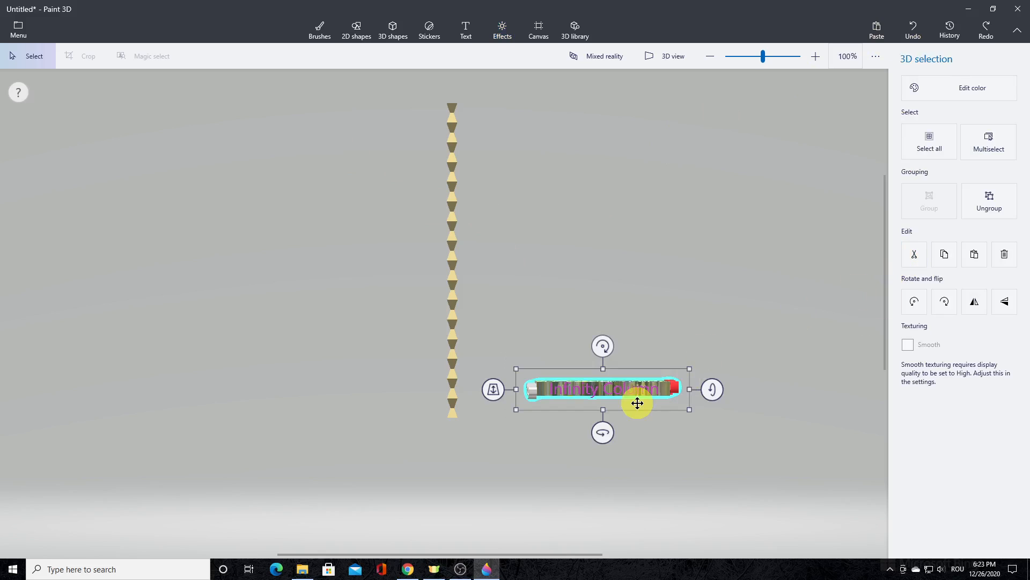
pyautogui.moveTo(623, 388); pyautogui.dragTo(478, 427)
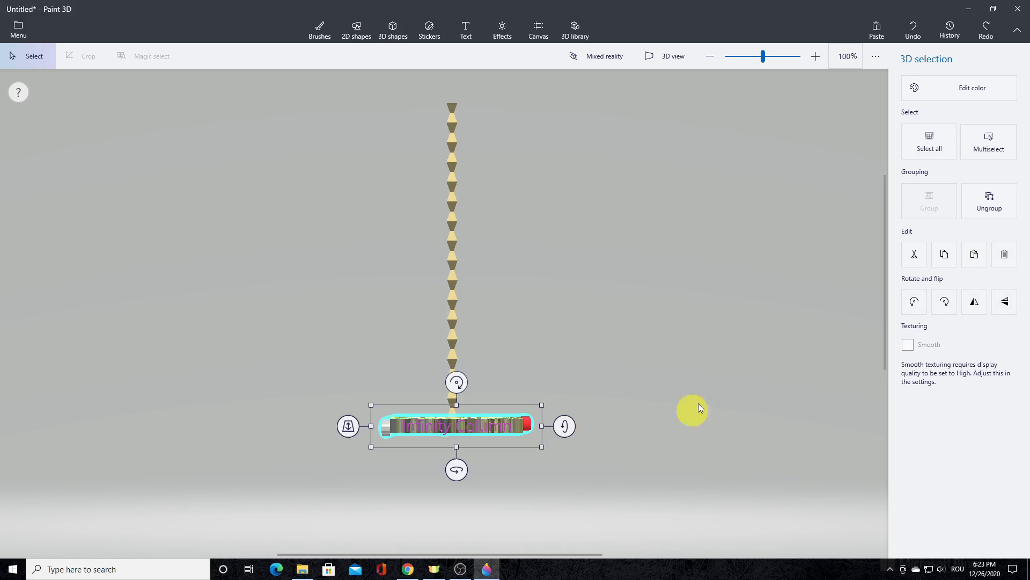
pyautogui.click(674, 56)
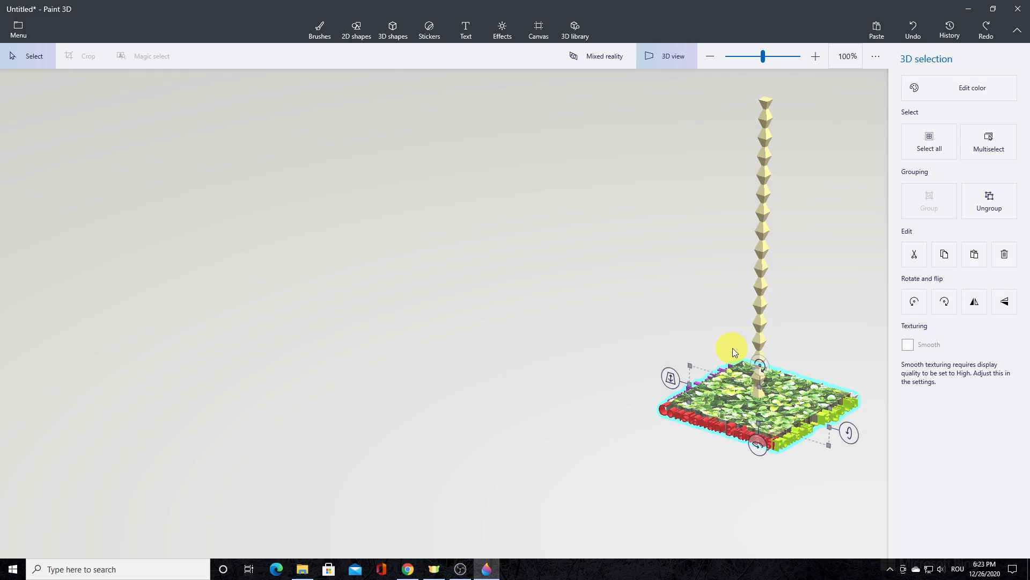
pyautogui.moveTo(830, 308); pyautogui.dragTo(471, 288)
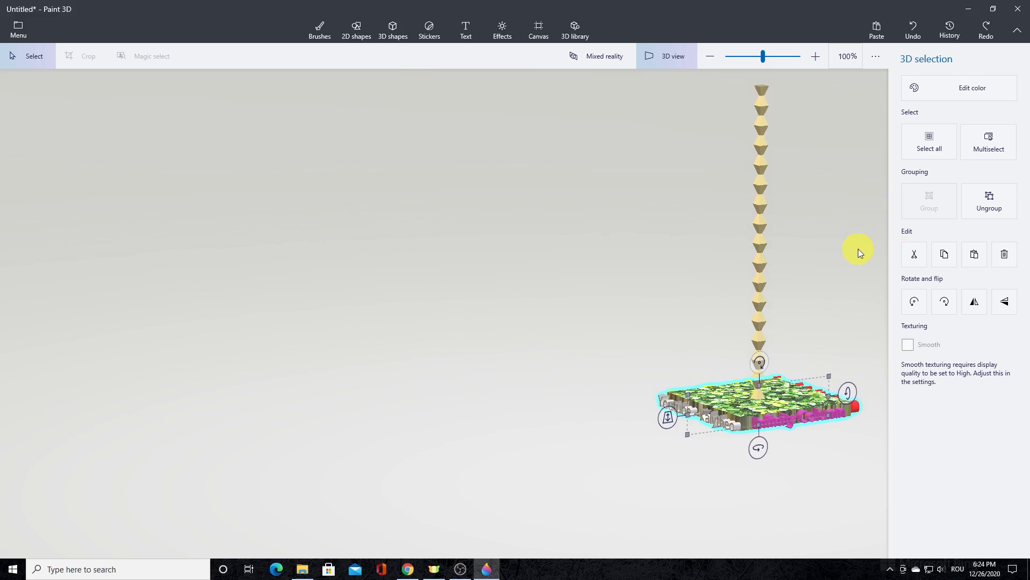
pyautogui.click(657, 61)
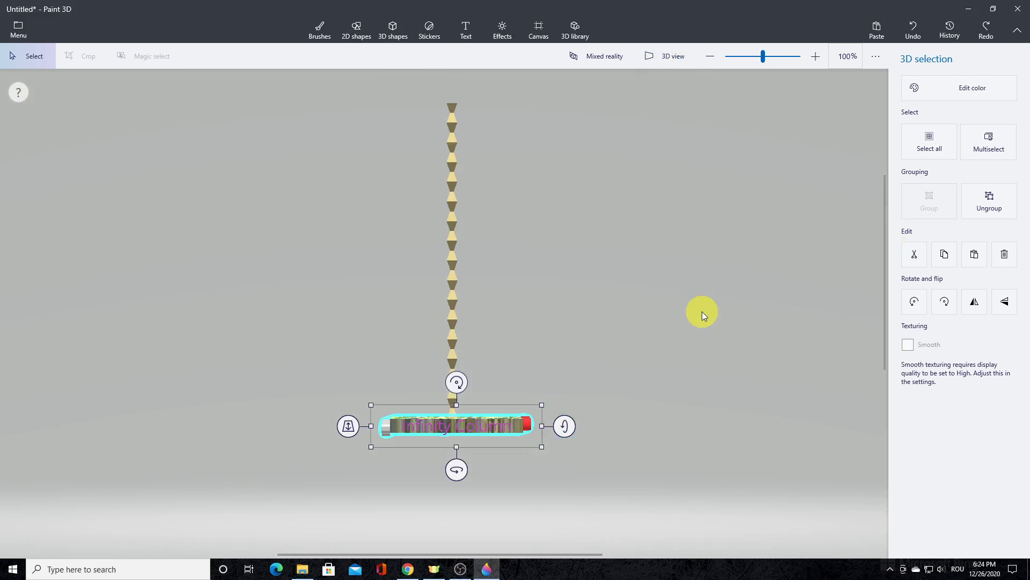
pyautogui.click(702, 312)
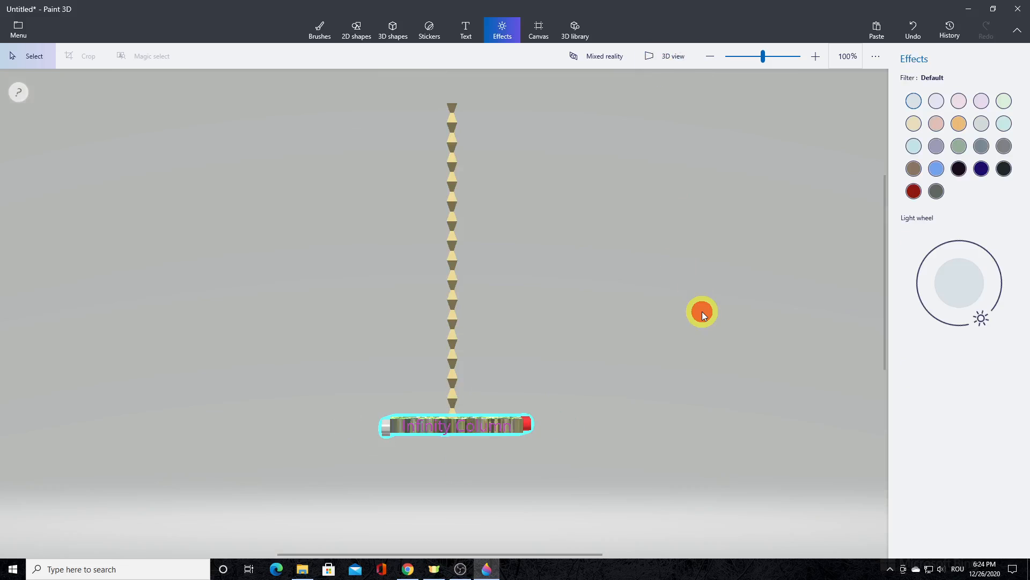
# - Group the whole column with the labeled base slab, leaving the group facing straight forward
pyautogui.moveTo(271, 75); pyautogui.dragTo(658, 506)
pyautogui.click(930, 202)
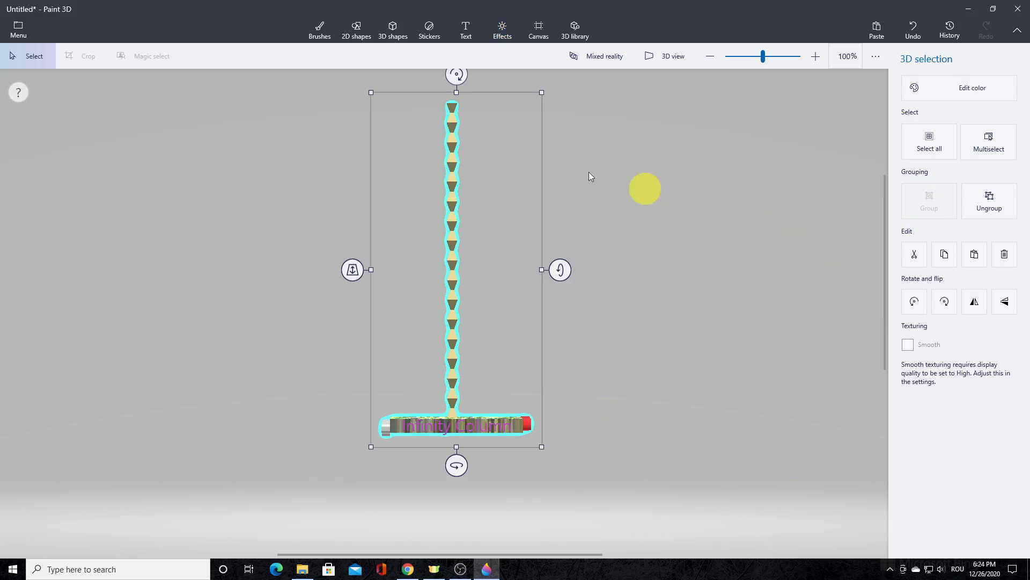
pyautogui.click(630, 163)
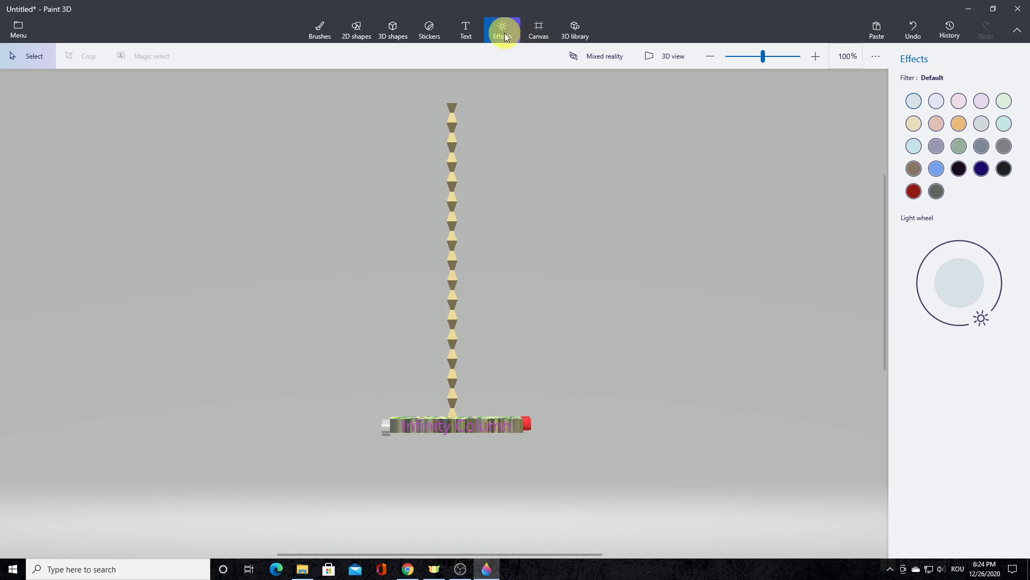
# - Apply the Day (Minecraft) filter to the scene and adjust the light direction
pyautogui.click(936, 168)
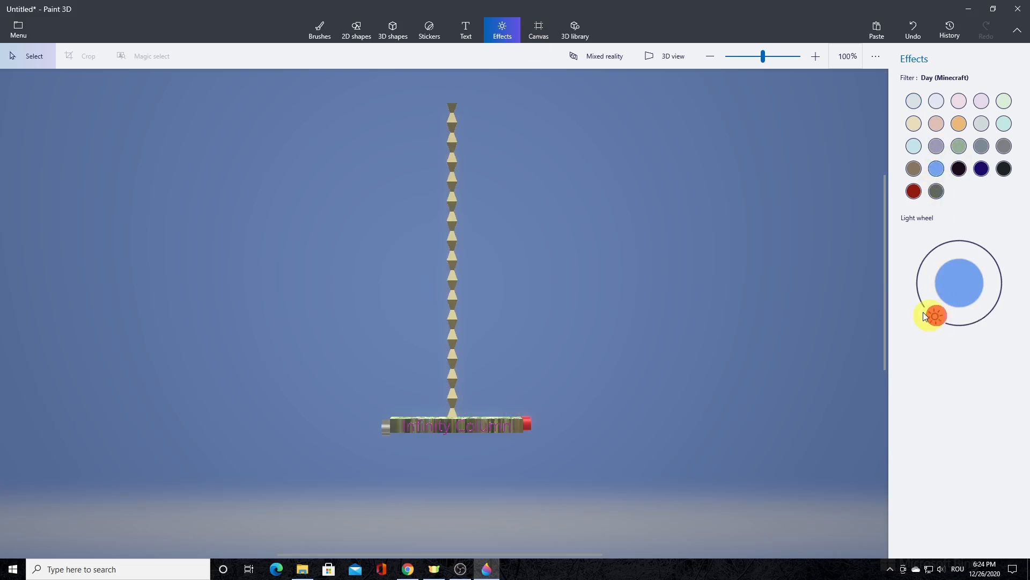
pyautogui.moveTo(919, 302); pyautogui.dragTo(911, 299)
# - Prepare the model for saving as an MP4 turntable video and set the speed multiplier to 0.50
pyautogui.click(18, 30)
pyautogui.click(59, 158)
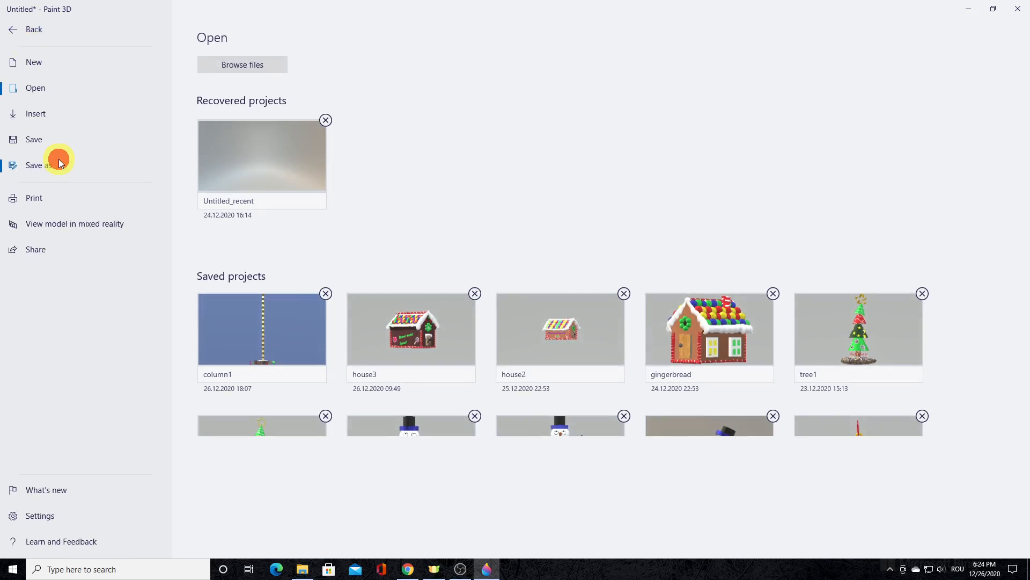
pyautogui.click(366, 110)
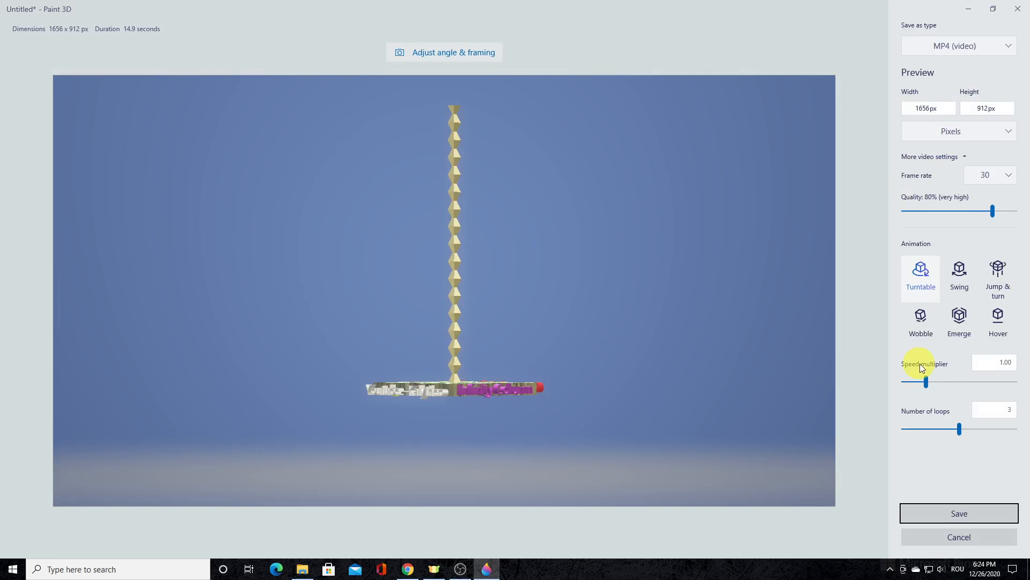
pyautogui.moveTo(926, 380); pyautogui.dragTo(916, 381)
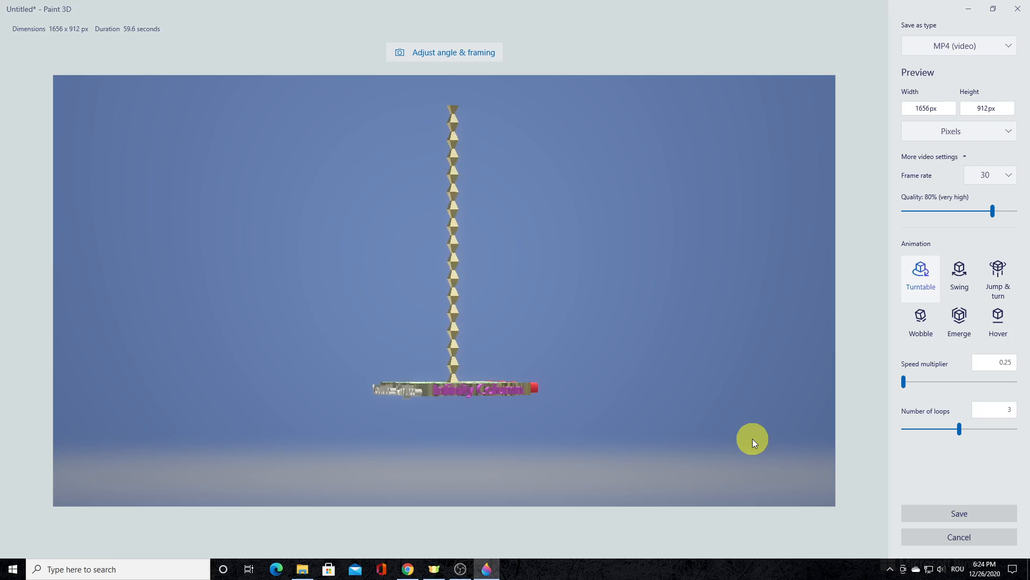
pyautogui.moveTo(903, 385); pyautogui.dragTo(911, 385)
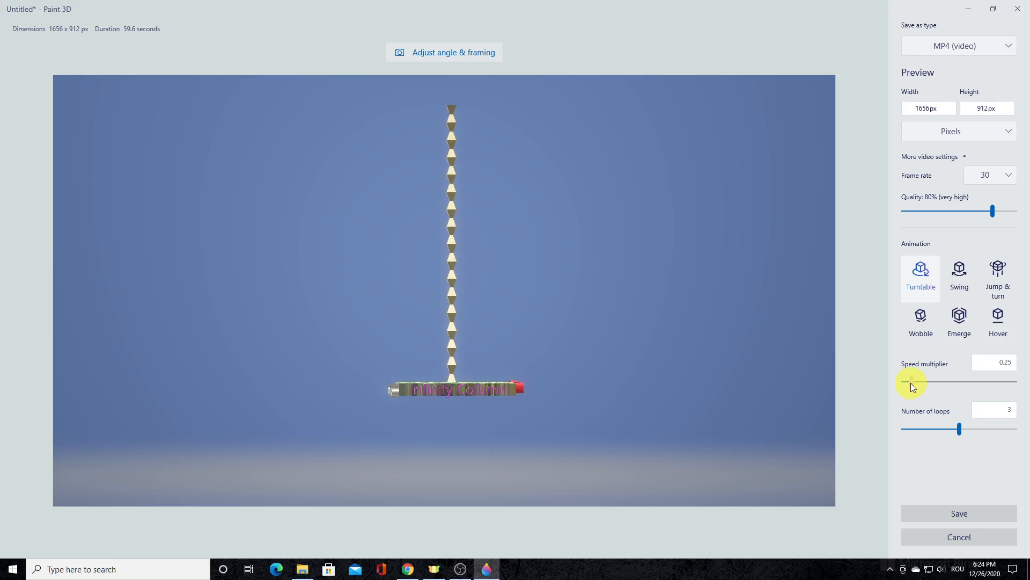
pyautogui.click(904, 381)
pyautogui.moveTo(913, 381); pyautogui.dragTo(919, 383)
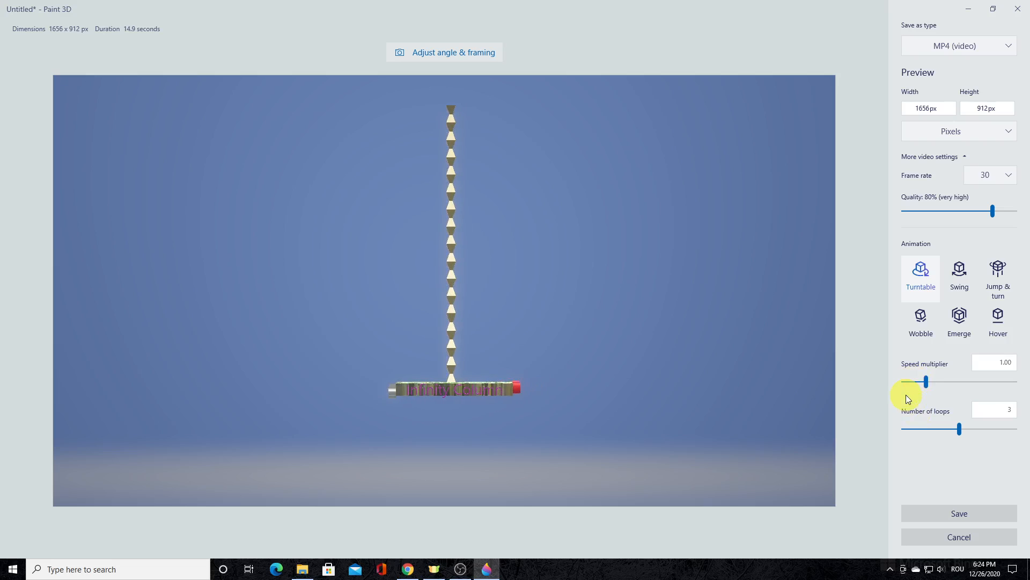
pyautogui.moveTo(925, 380); pyautogui.dragTo(918, 384)
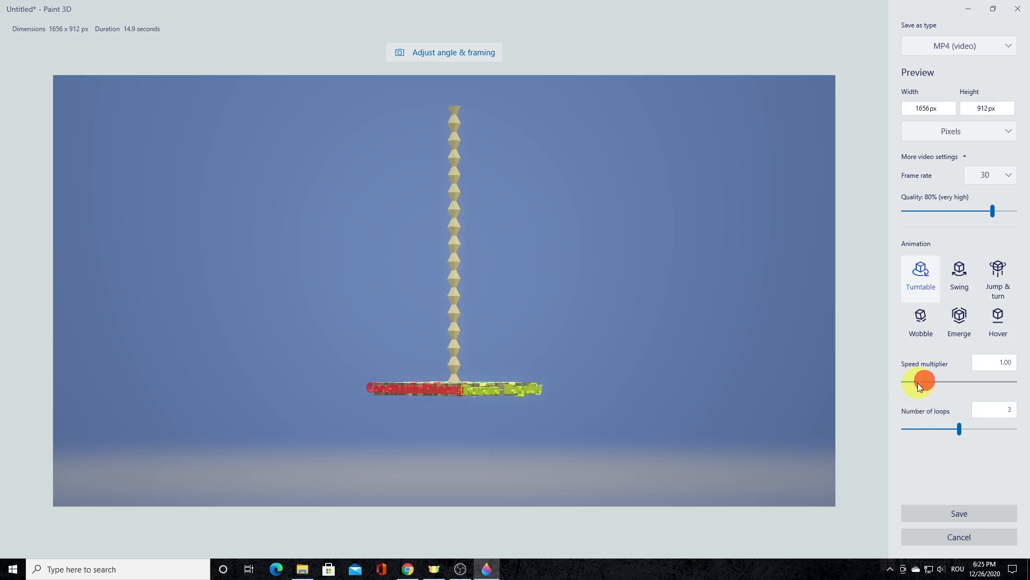
pyautogui.moveTo(986, 362); pyautogui.dragTo(1014, 380)
pyautogui.write('0')
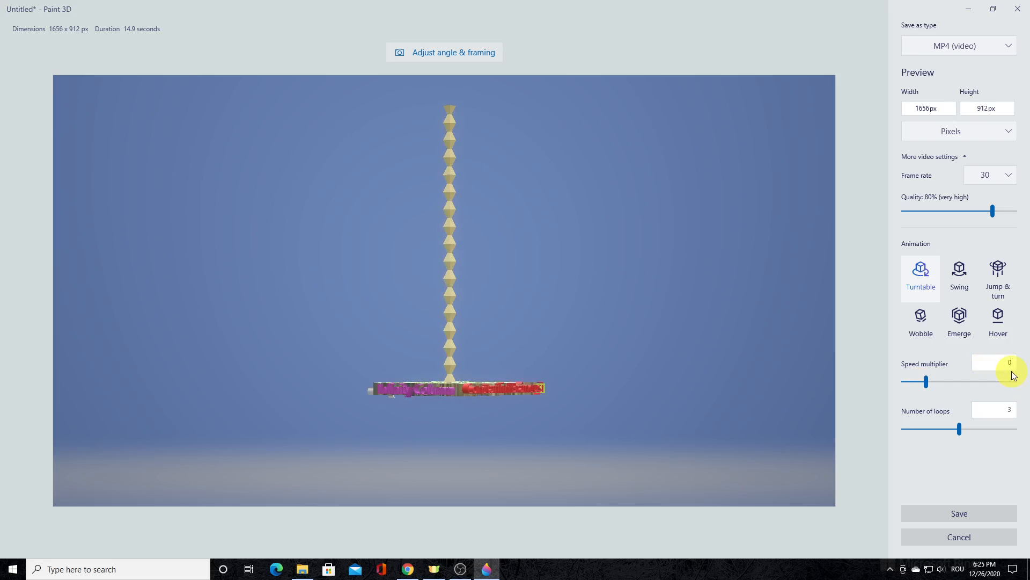
pyautogui.write('.5')
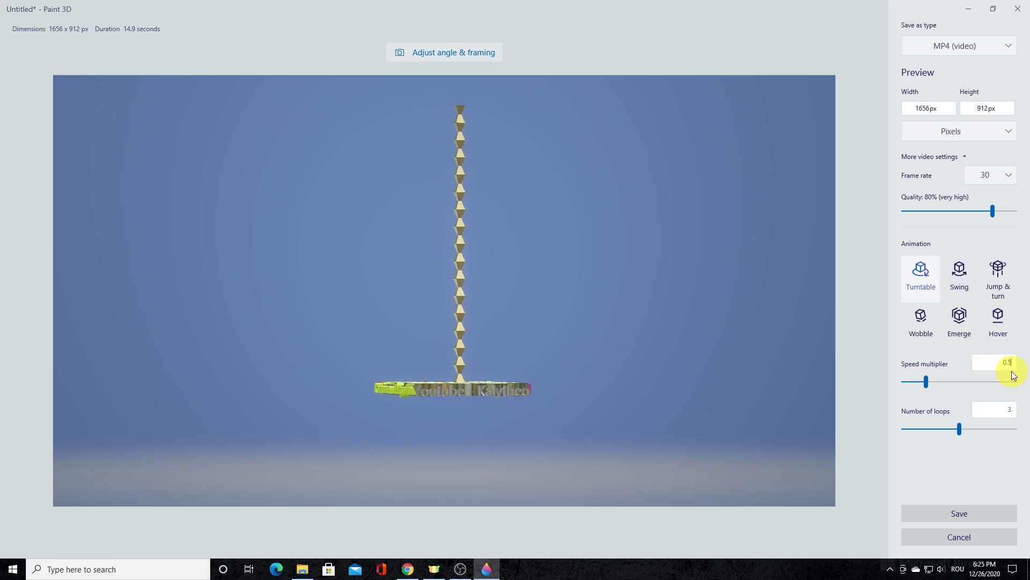
pyautogui.write('0')
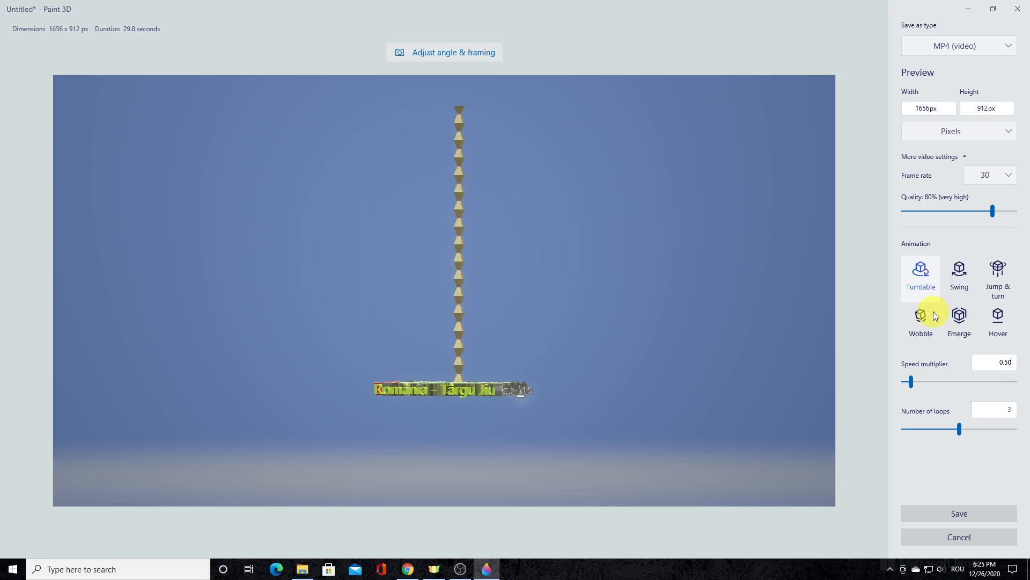
# - Change the export file type to GIF (video)
pyautogui.click(1005, 44)
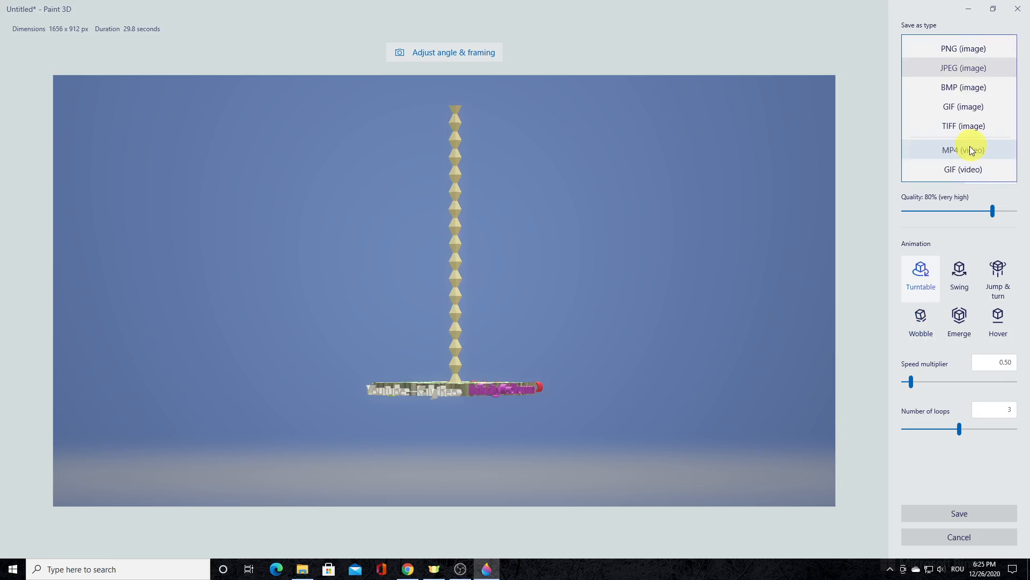
pyautogui.click(961, 170)
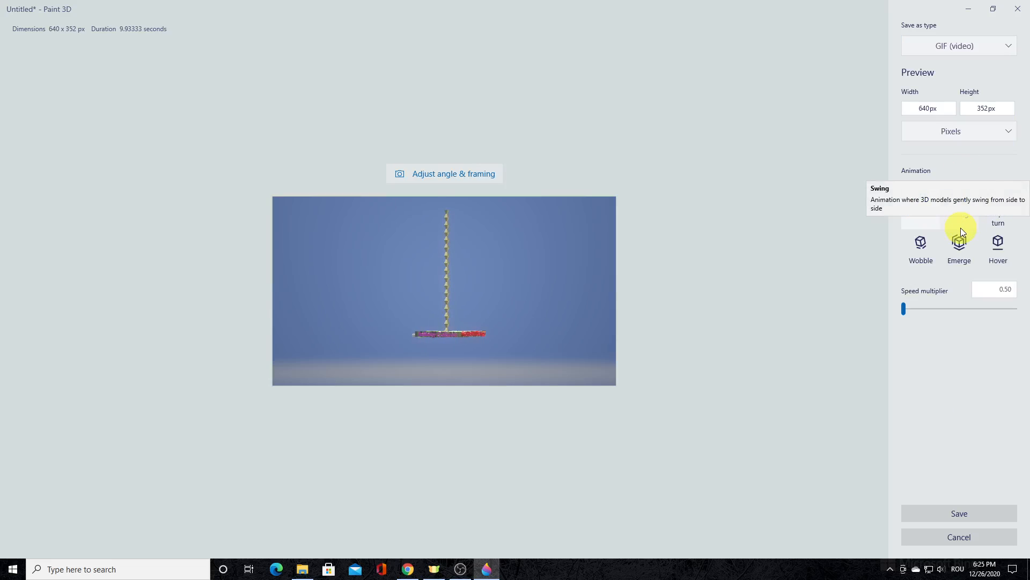
# - Adjust the export framing to 1:1 with 130% zoom, tilting and shifting the model so the column and slab top fit the frame
pyautogui.click(436, 174)
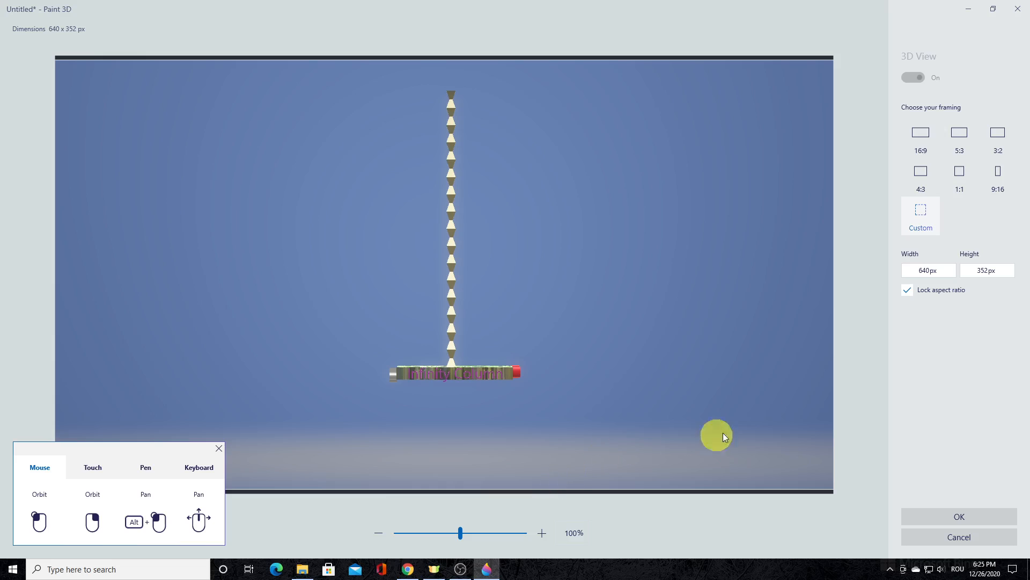
pyautogui.click(959, 173)
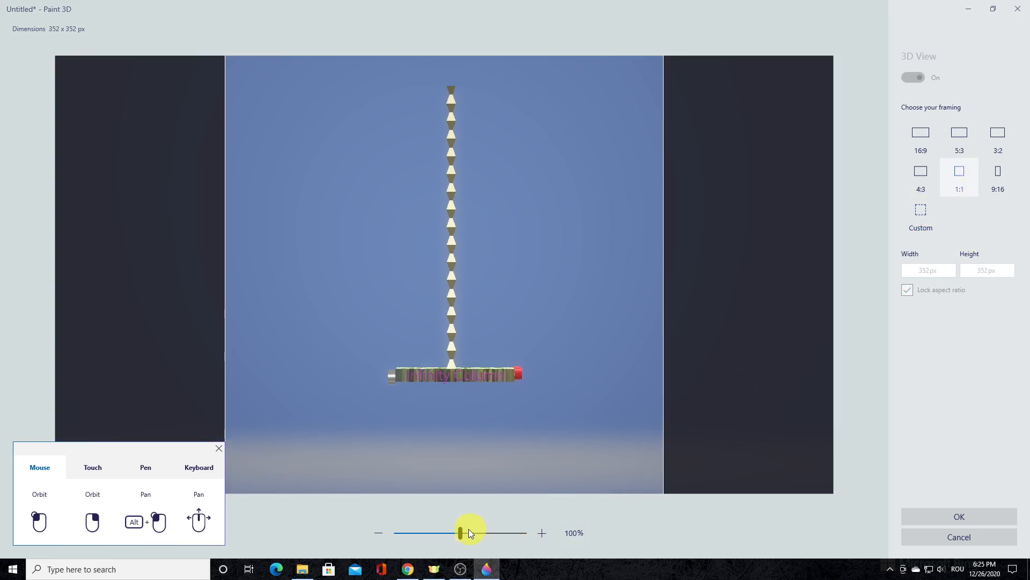
pyautogui.moveTo(462, 529); pyautogui.dragTo(463, 533)
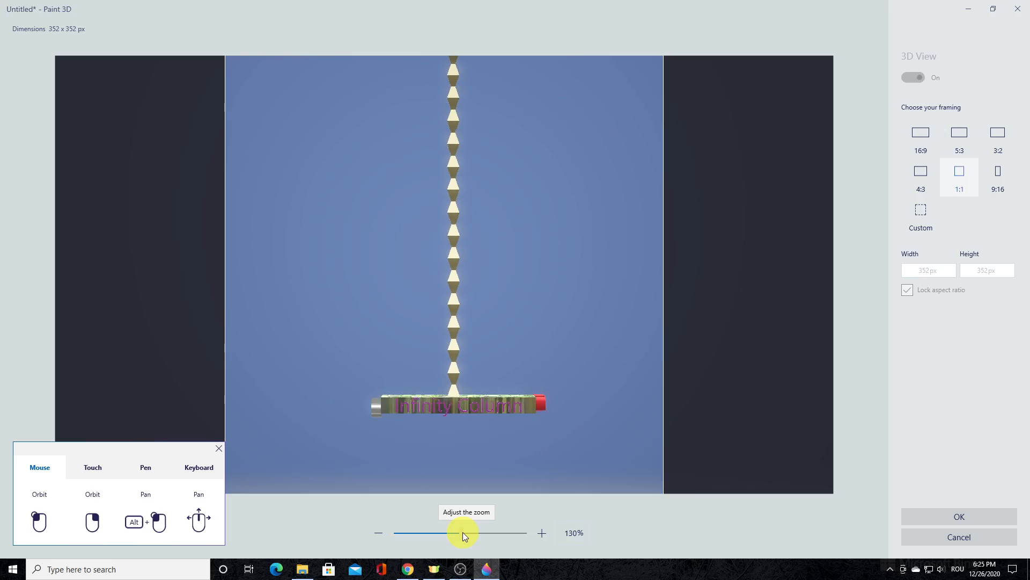
pyautogui.moveTo(454, 343); pyautogui.dragTo(452, 349)
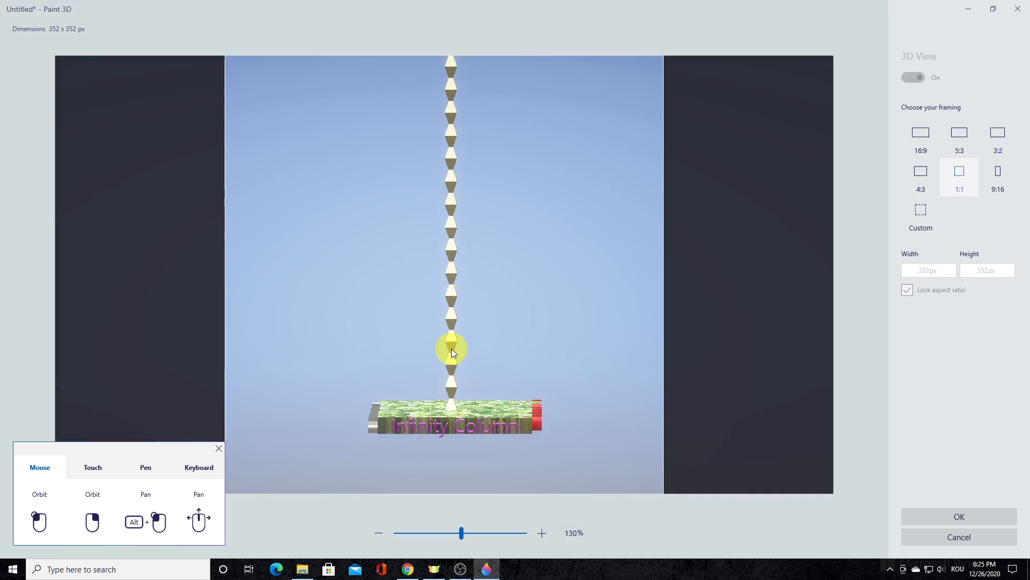
pyautogui.moveTo(158, 524)
pyautogui.moveTo(446, 398)
pyautogui.mouseDown()
pyautogui.moveTo(445, 423)
pyautogui.moveTo(446, 413)
pyautogui.mouseUp()
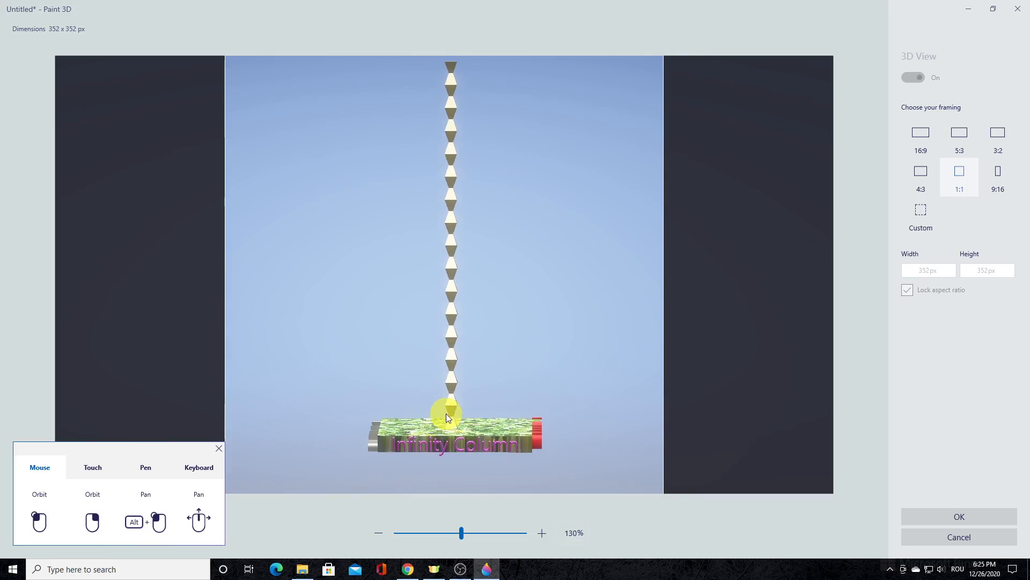
# - Switch to custom framing, unlock the aspect ratio and set the frame width to 200 px
pyautogui.click(932, 210)
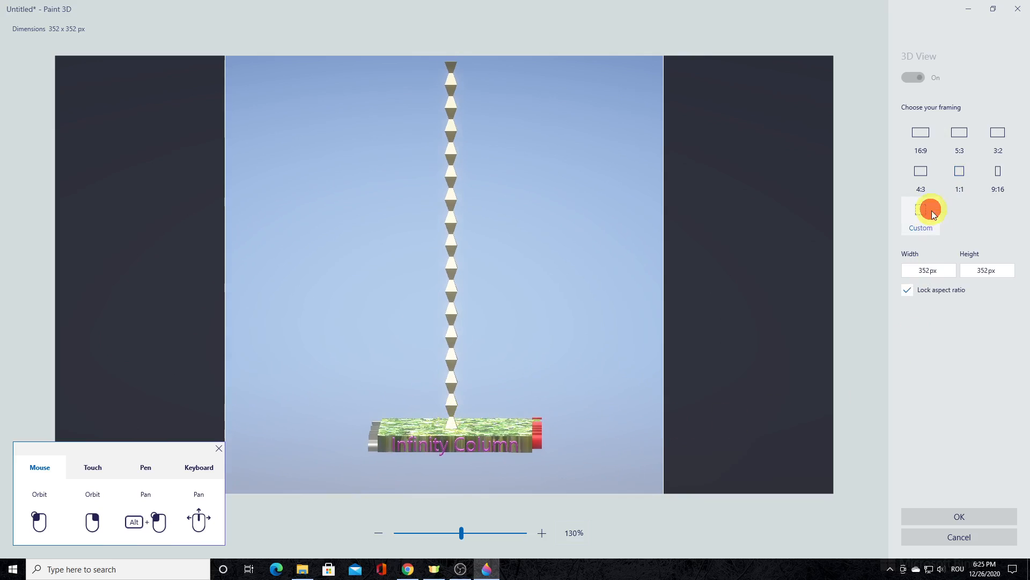
pyautogui.click(951, 270)
pyautogui.click(906, 289)
pyautogui.click(944, 270)
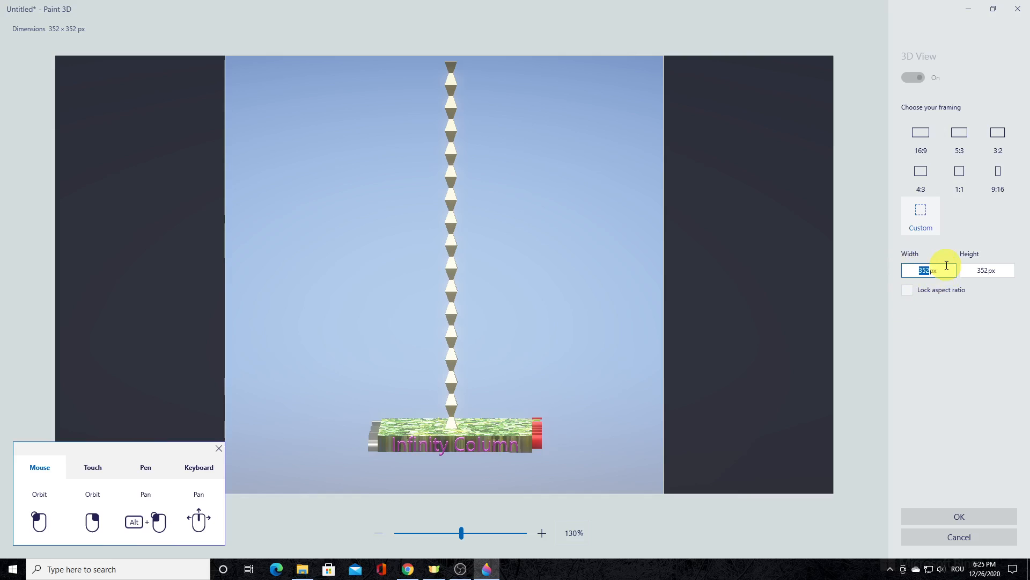
pyautogui.write('200')
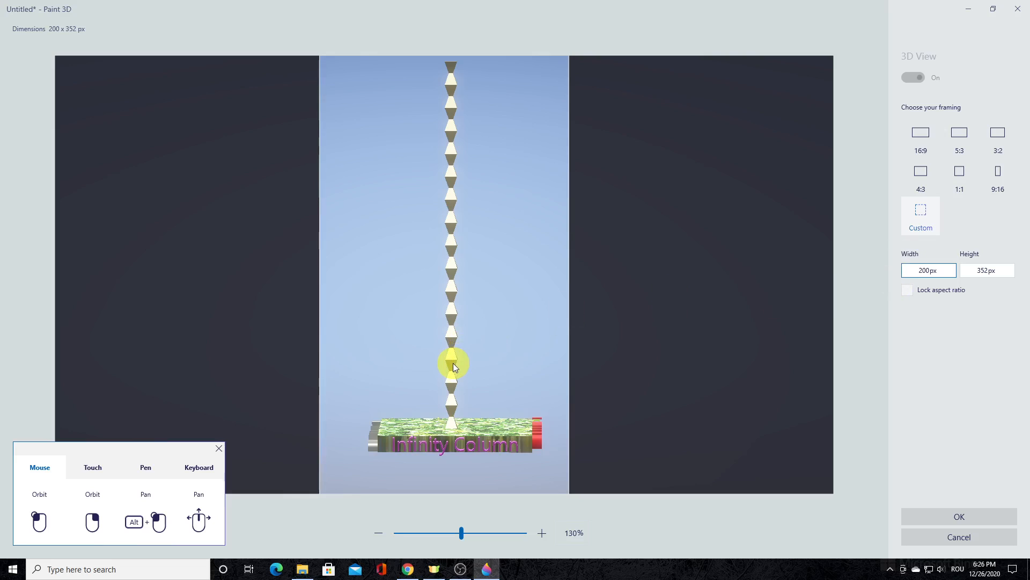
# - Orbit and pan the model to an angled view centered in the narrow frame, and accept the framing
pyautogui.moveTo(453, 365); pyautogui.dragTo(454, 369)
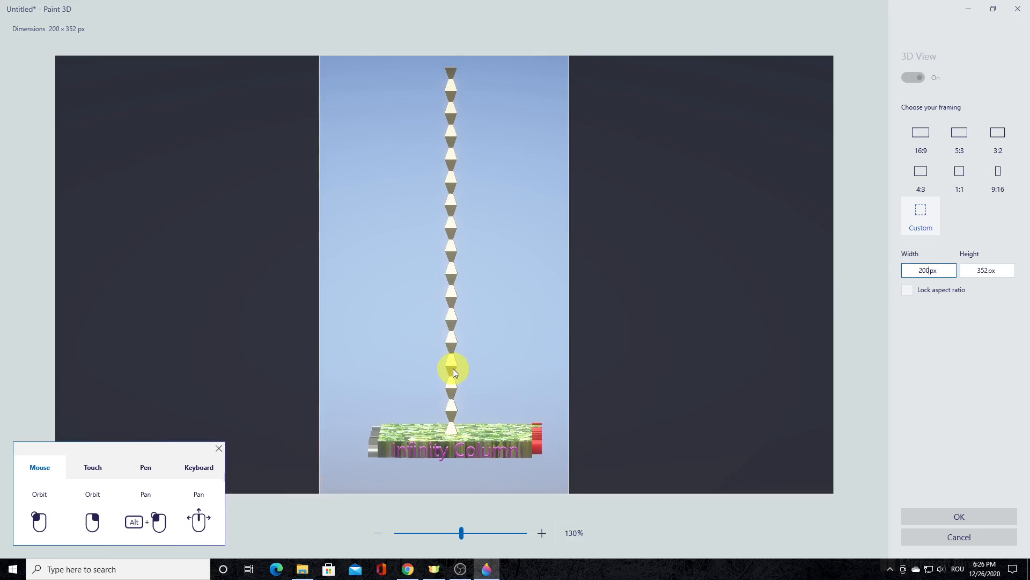
pyautogui.moveTo(494, 440); pyautogui.dragTo(474, 442)
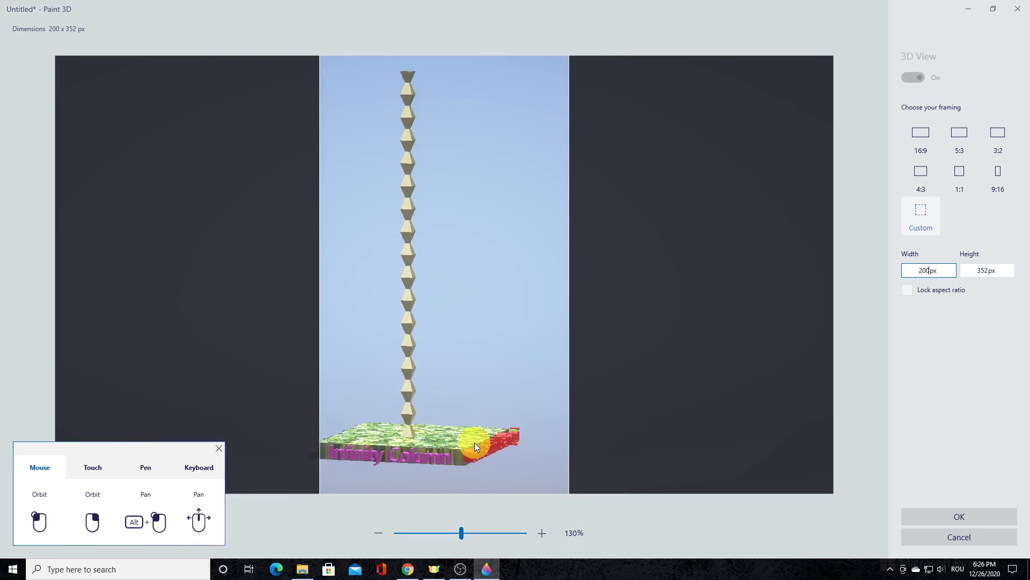
pyautogui.moveTo(413, 370); pyautogui.dragTo(431, 367)
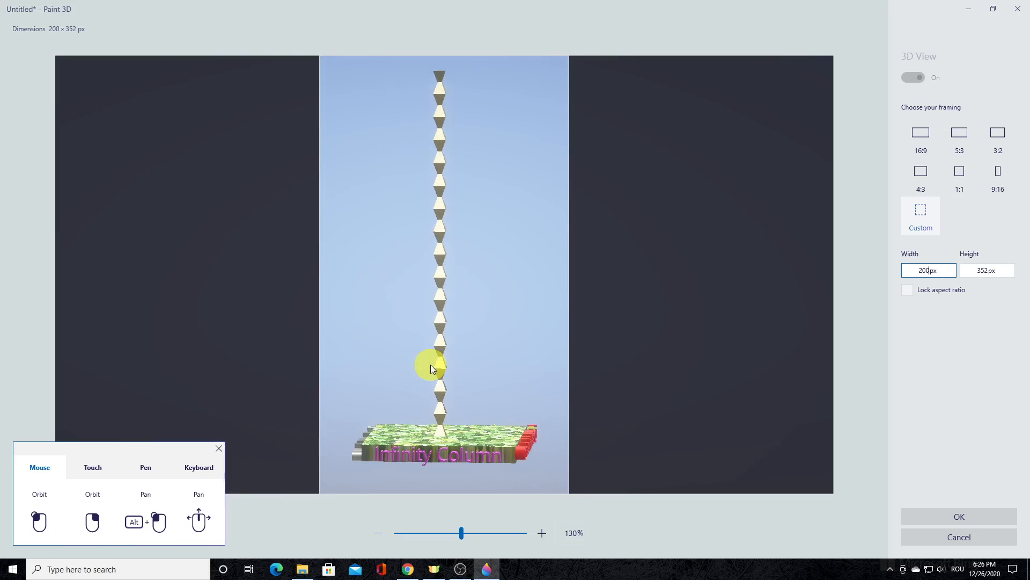
pyautogui.moveTo(448, 424); pyautogui.dragTo(430, 421)
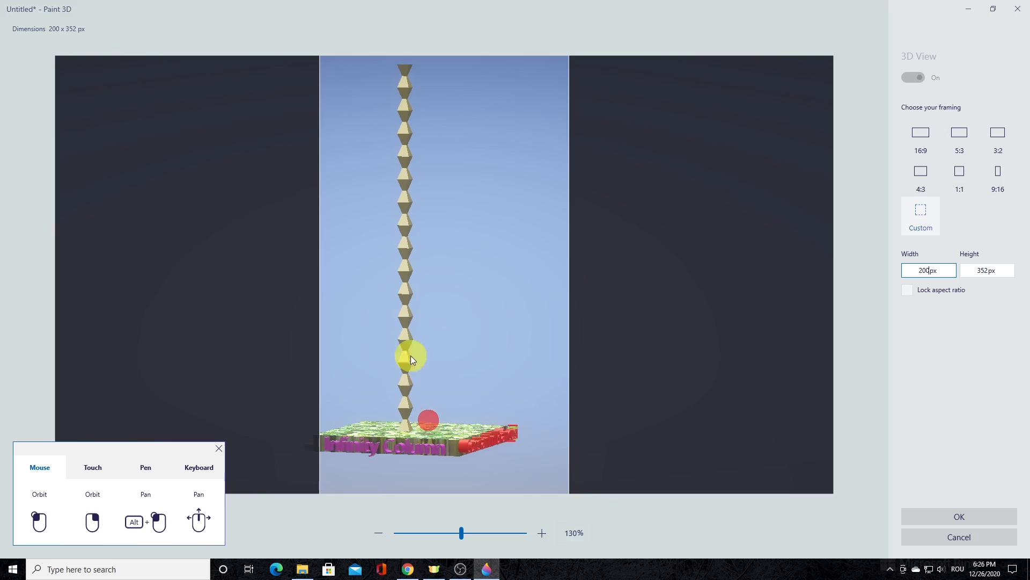
pyautogui.moveTo(405, 343); pyautogui.dragTo(428, 346)
pyautogui.moveTo(428, 346); pyautogui.dragTo(438, 346, button='middle')
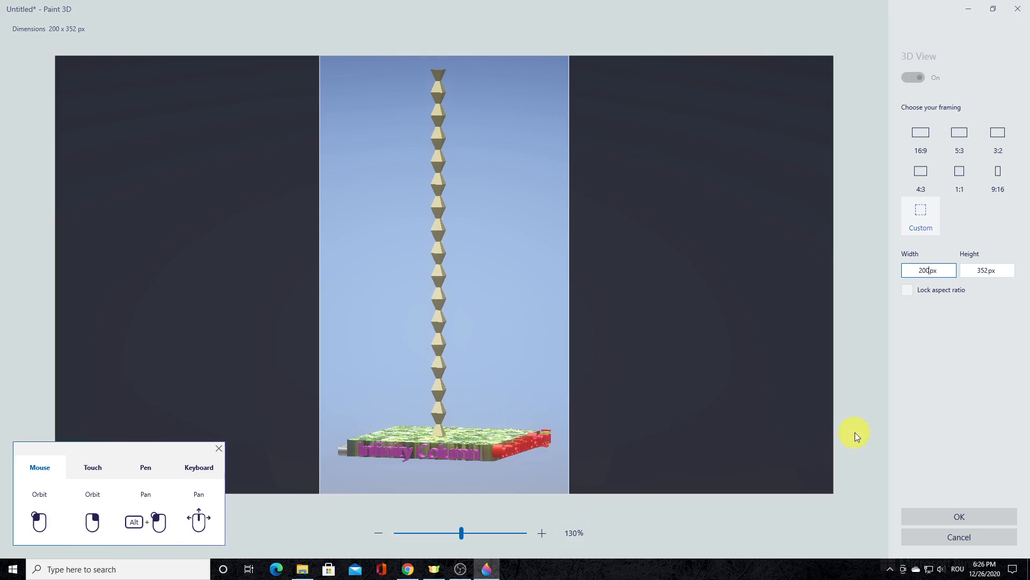
pyautogui.click(983, 509)
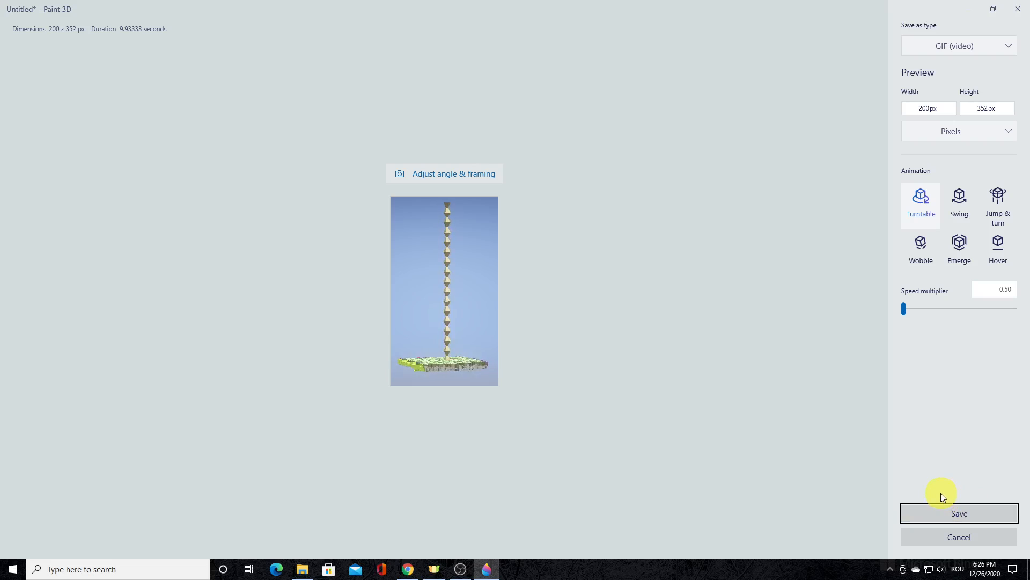
# - Save the turntable animation as a GIF named infinity_column in the Paint3D folder
pyautogui.click(946, 511)
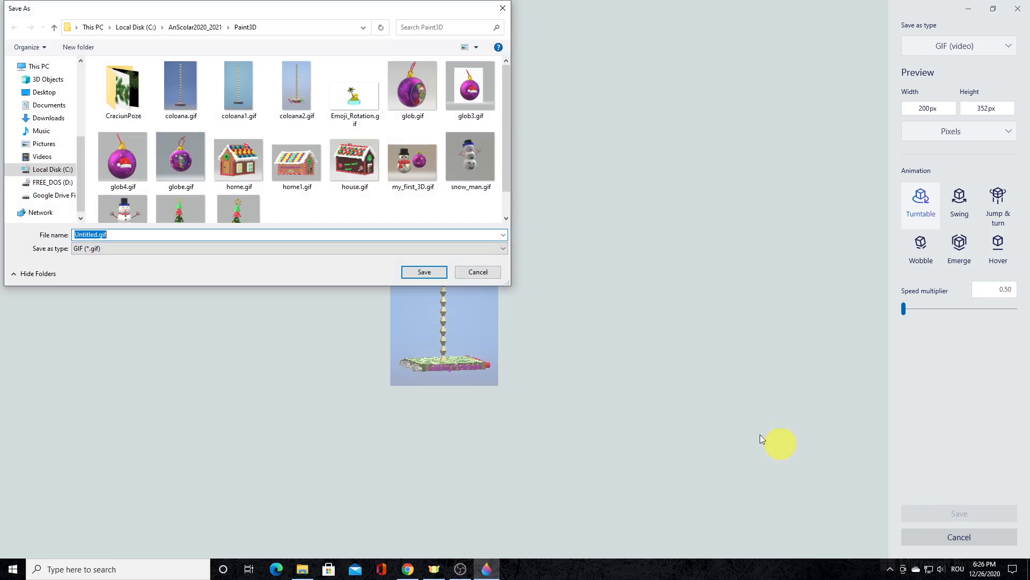
pyautogui.write('infinity_')
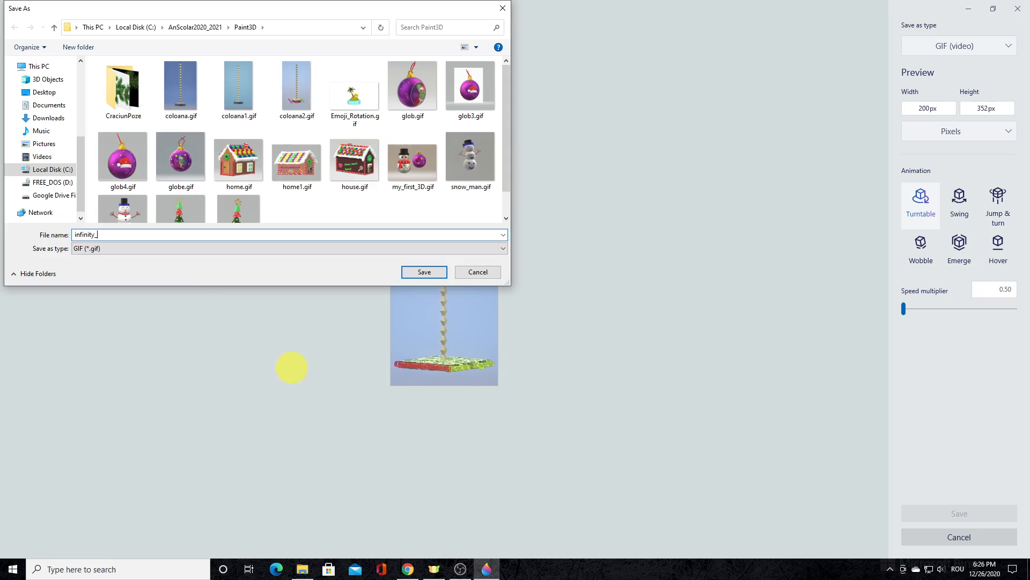
pyautogui.write('column')
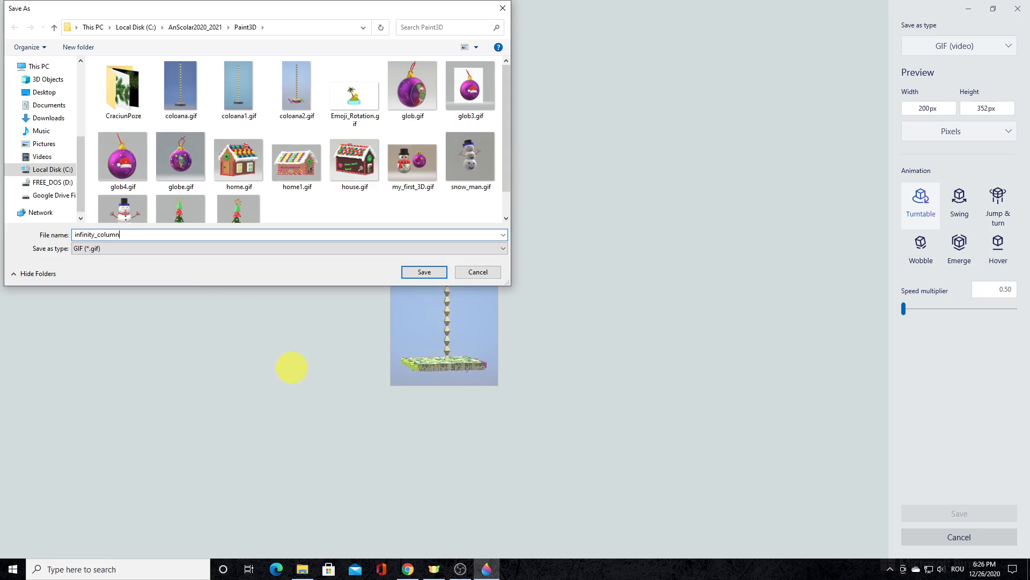
pyautogui.click(412, 275)
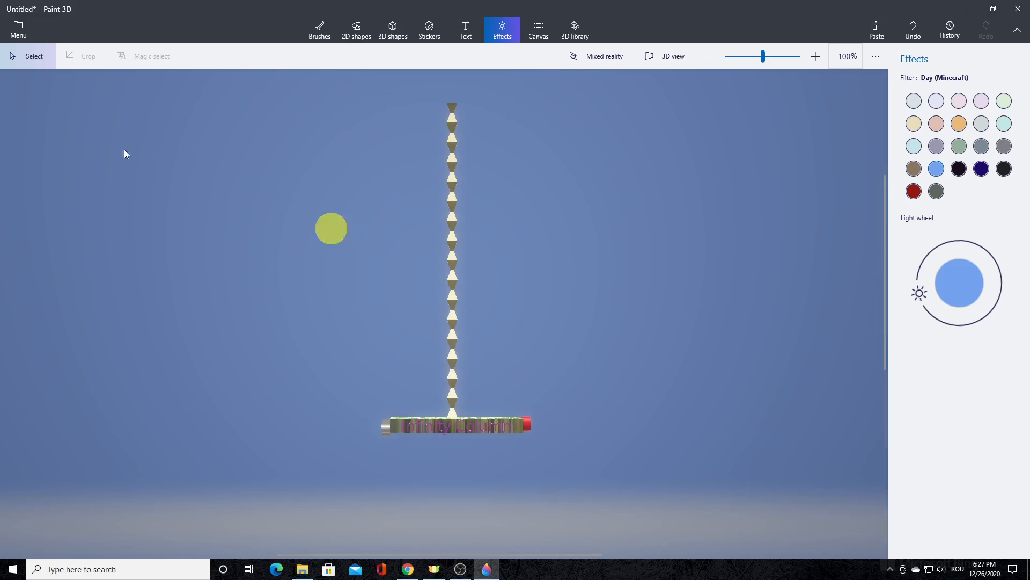
# - Save the project in Paint 3D under the name infinity_column
pyautogui.click(18, 32)
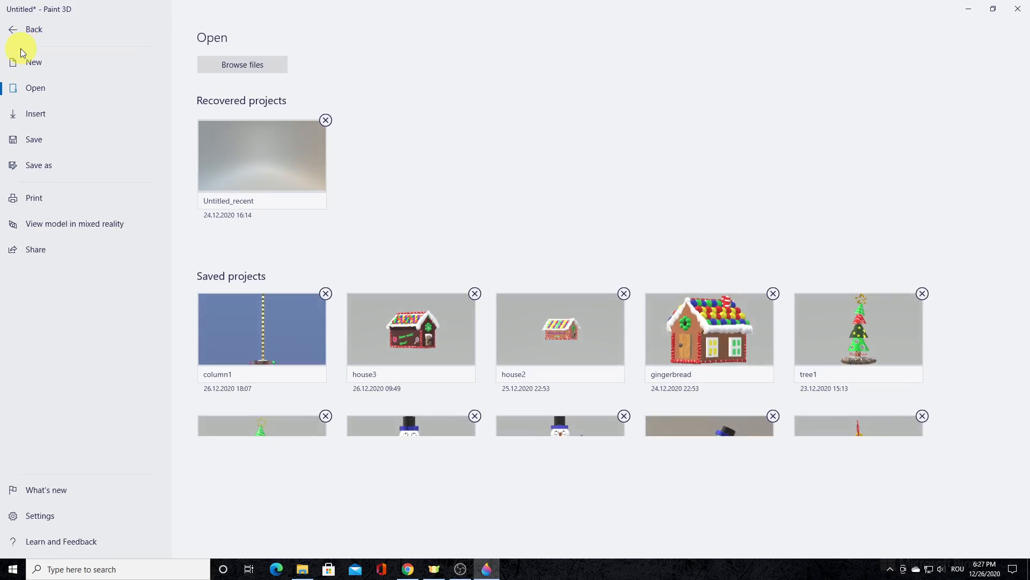
pyautogui.click(31, 139)
pyautogui.click(217, 223)
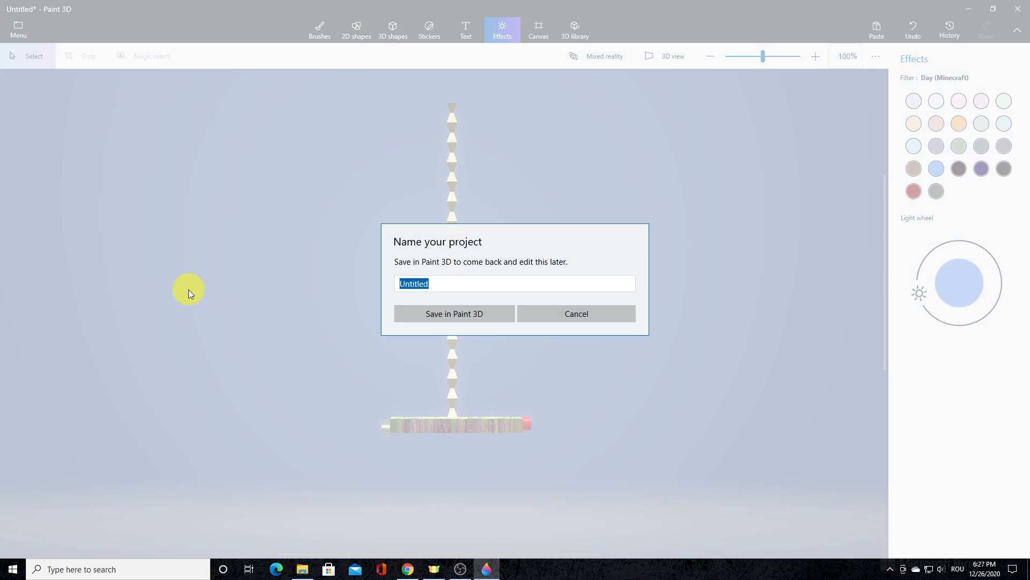
pyautogui.write('infiniy')
pyautogui.press('BackSpace')
pyautogui.write('ty_column')
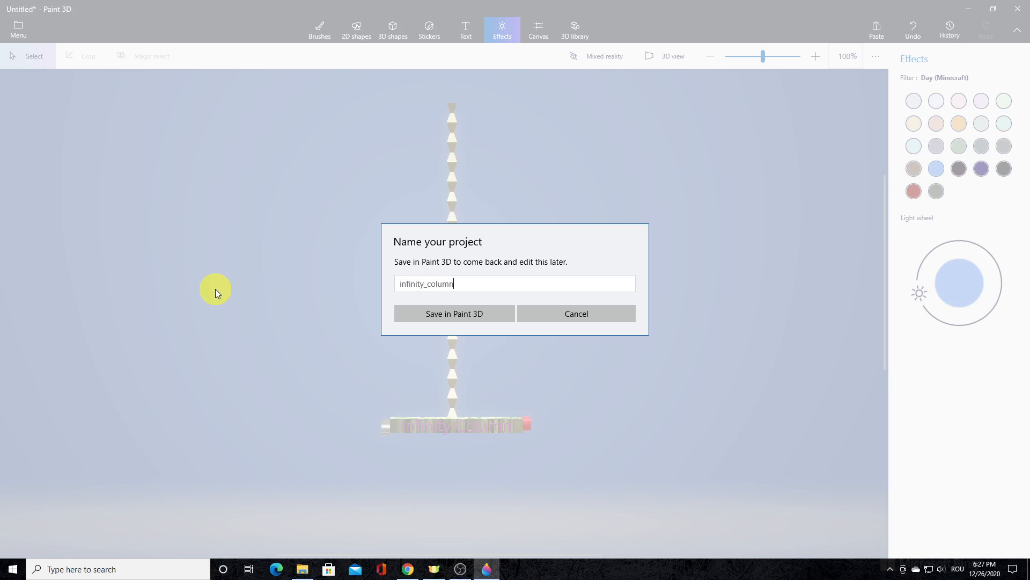
pyautogui.click(459, 317)
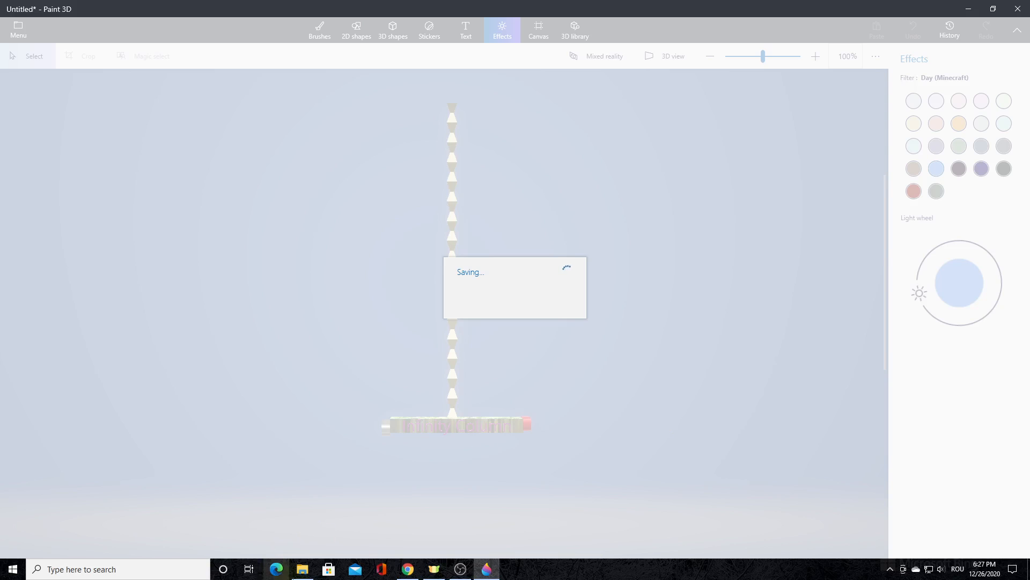
# - Switch to File Explorer and open infinity_column.gif from the Paint3D folder in Google Chrome
pyautogui.click(302, 569)
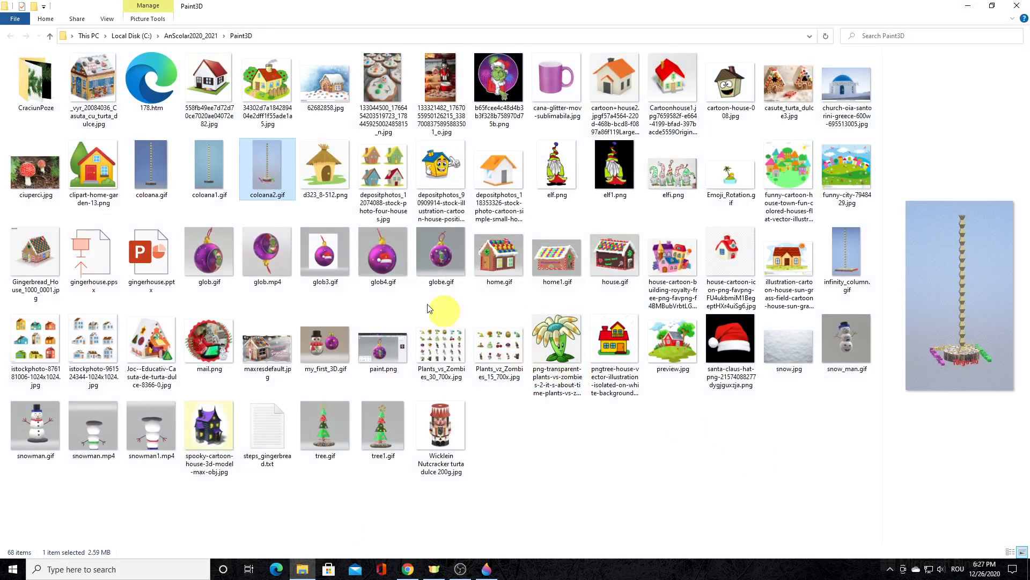
pyautogui.click(845, 265)
pyautogui.rightClick(845, 265)
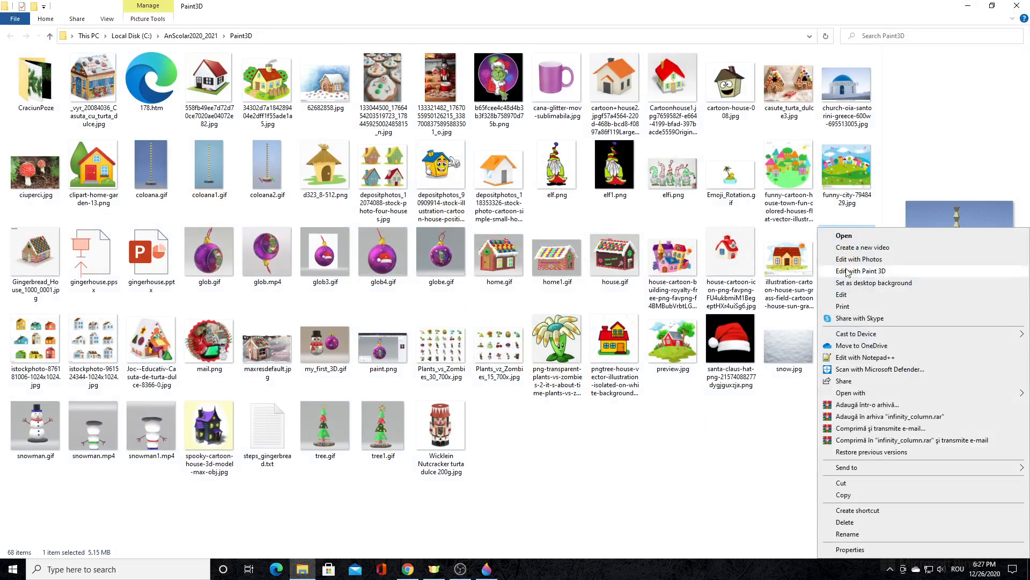
pyautogui.moveTo(853, 393)
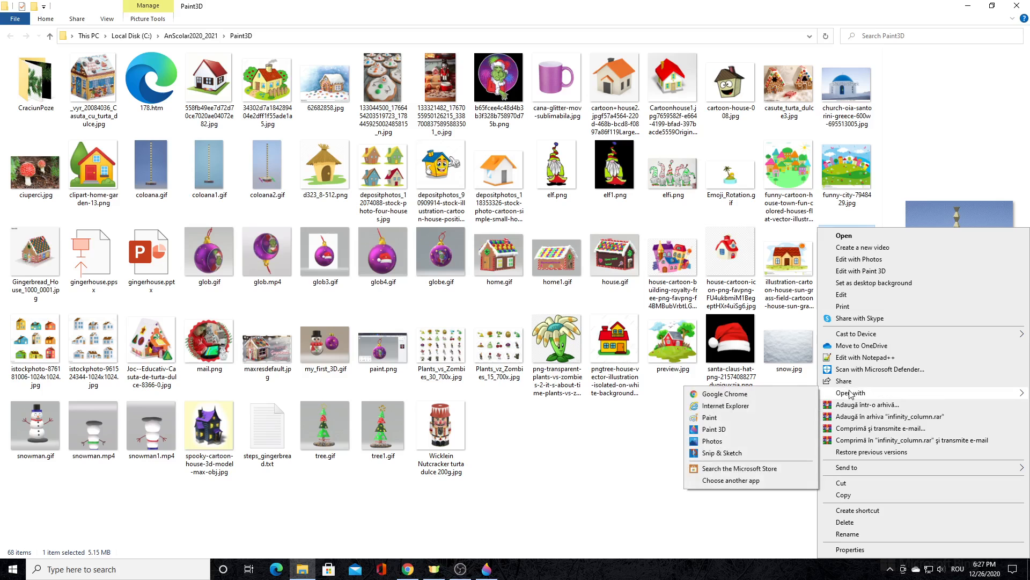
pyautogui.click(760, 394)
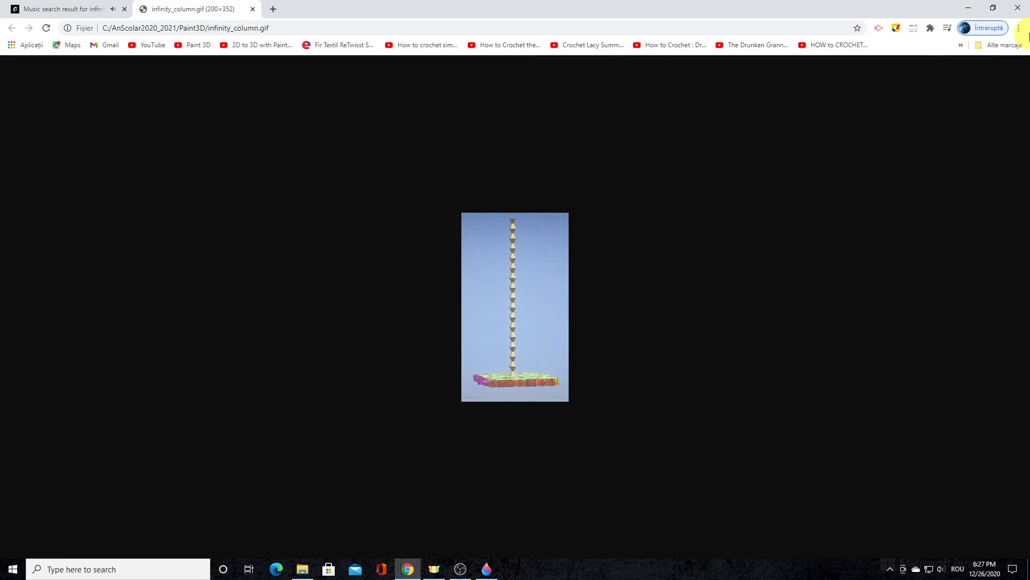
# - View the column animation at 200% browser zoom, and minimize the browser window
pyautogui.click(1022, 27)
pyautogui.click(985, 128)
pyautogui.click(985, 127)
pyautogui.click(986, 128)
pyautogui.click(986, 128)
pyautogui.click(986, 128)
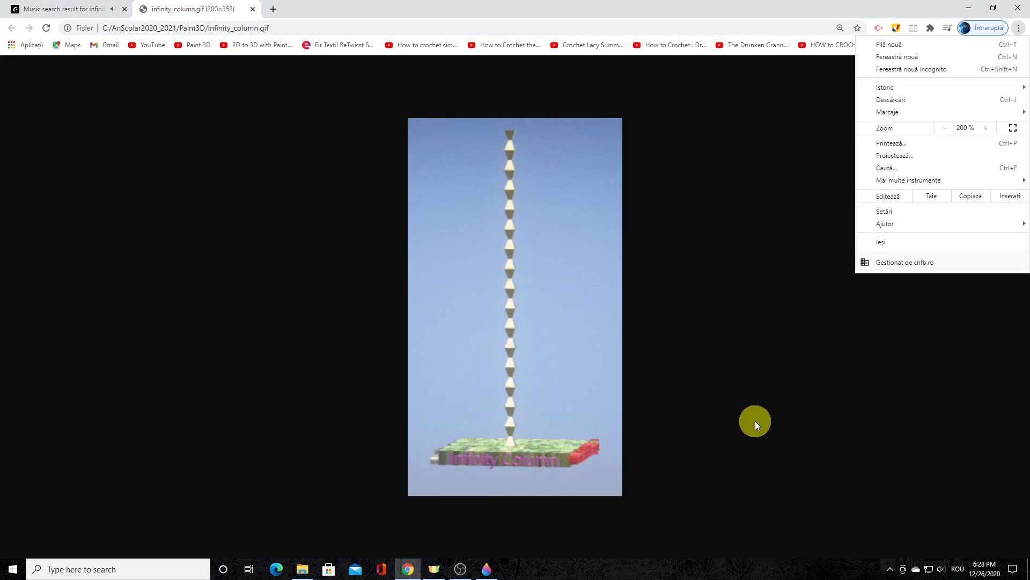
pyautogui.click(787, 352)
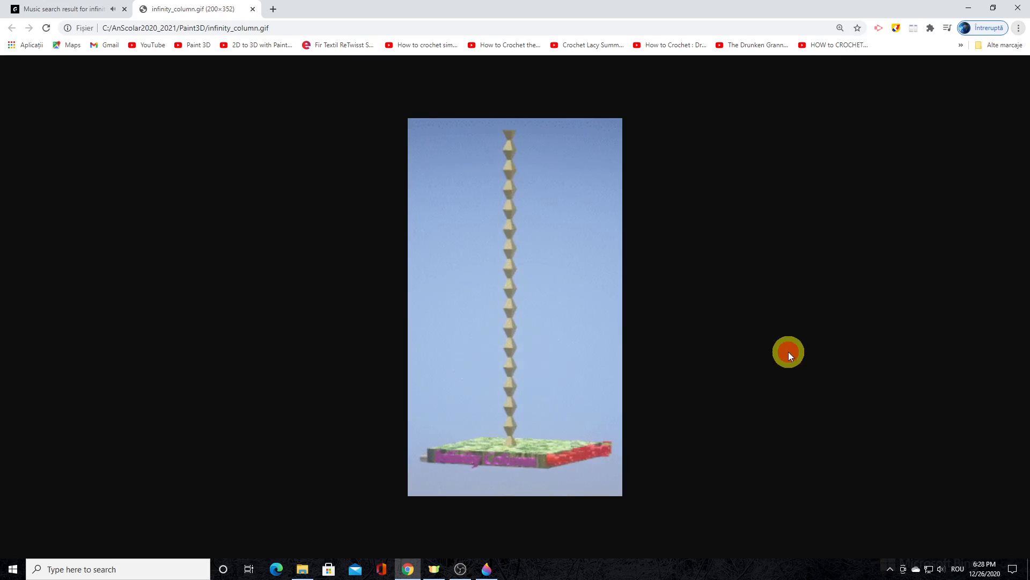
pyautogui.click(966, 12)
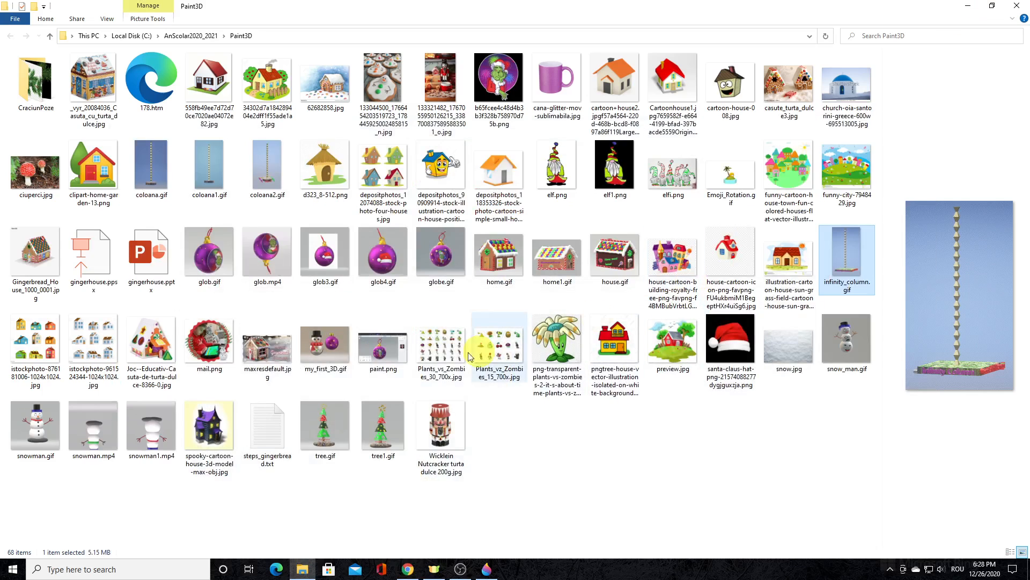
# - View coloana.gif and infinity_column.gif in Photos, closing each one, and return to Paint 3D
pyautogui.doubleClick(152, 171)
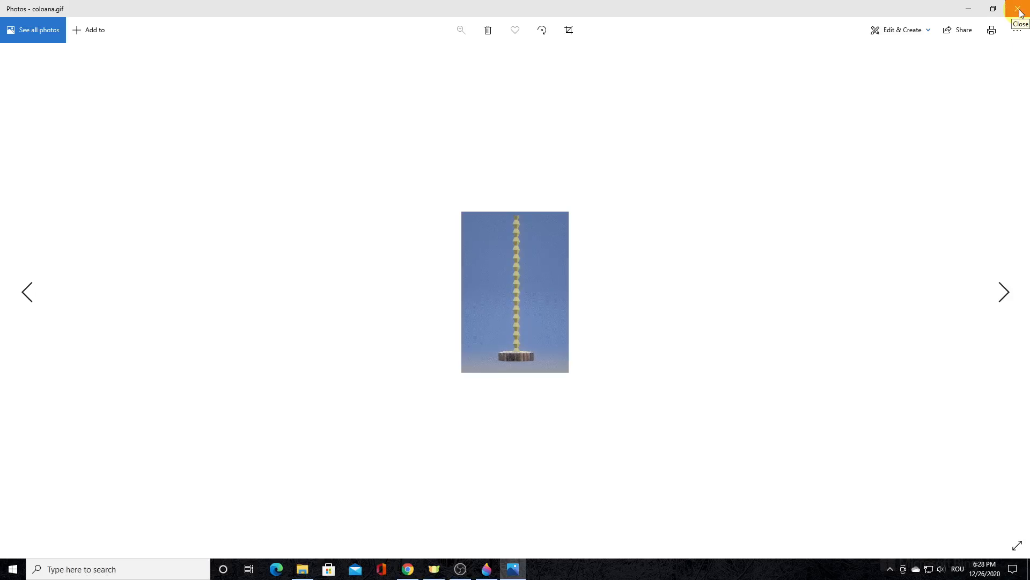
pyautogui.click(1020, 10)
pyautogui.doubleClick(856, 251)
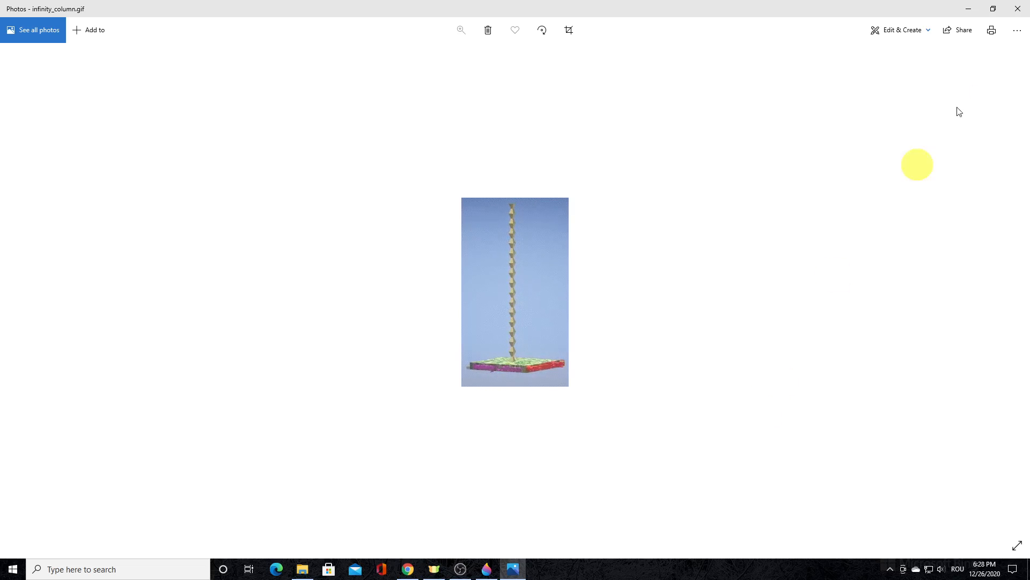
pyautogui.click(1017, 9)
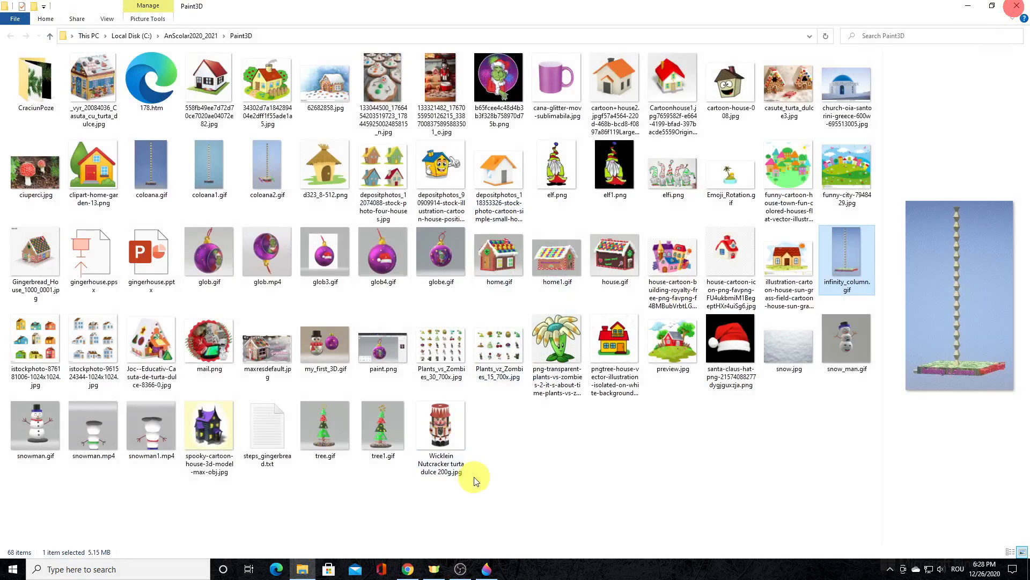
pyautogui.click(487, 569)
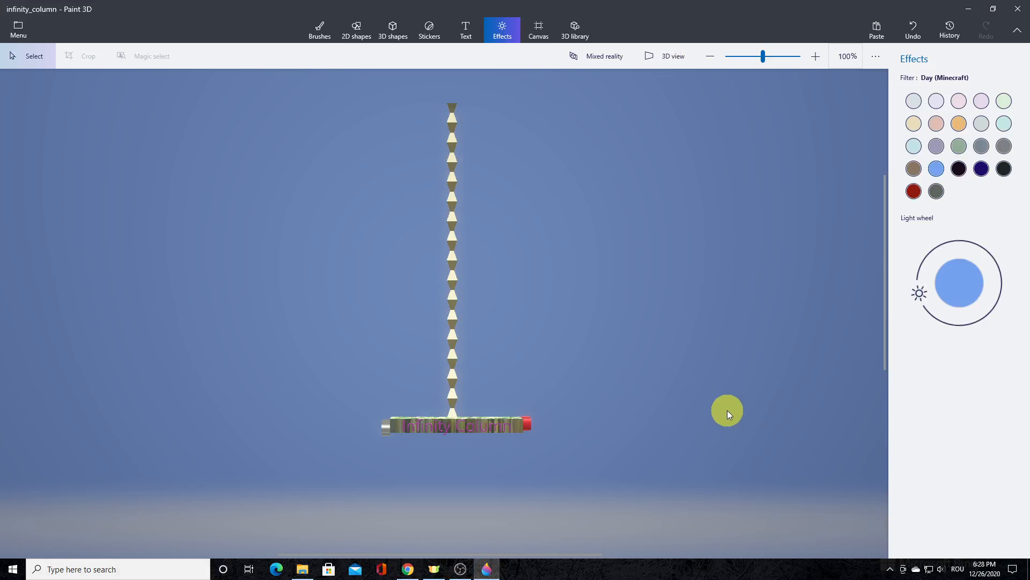